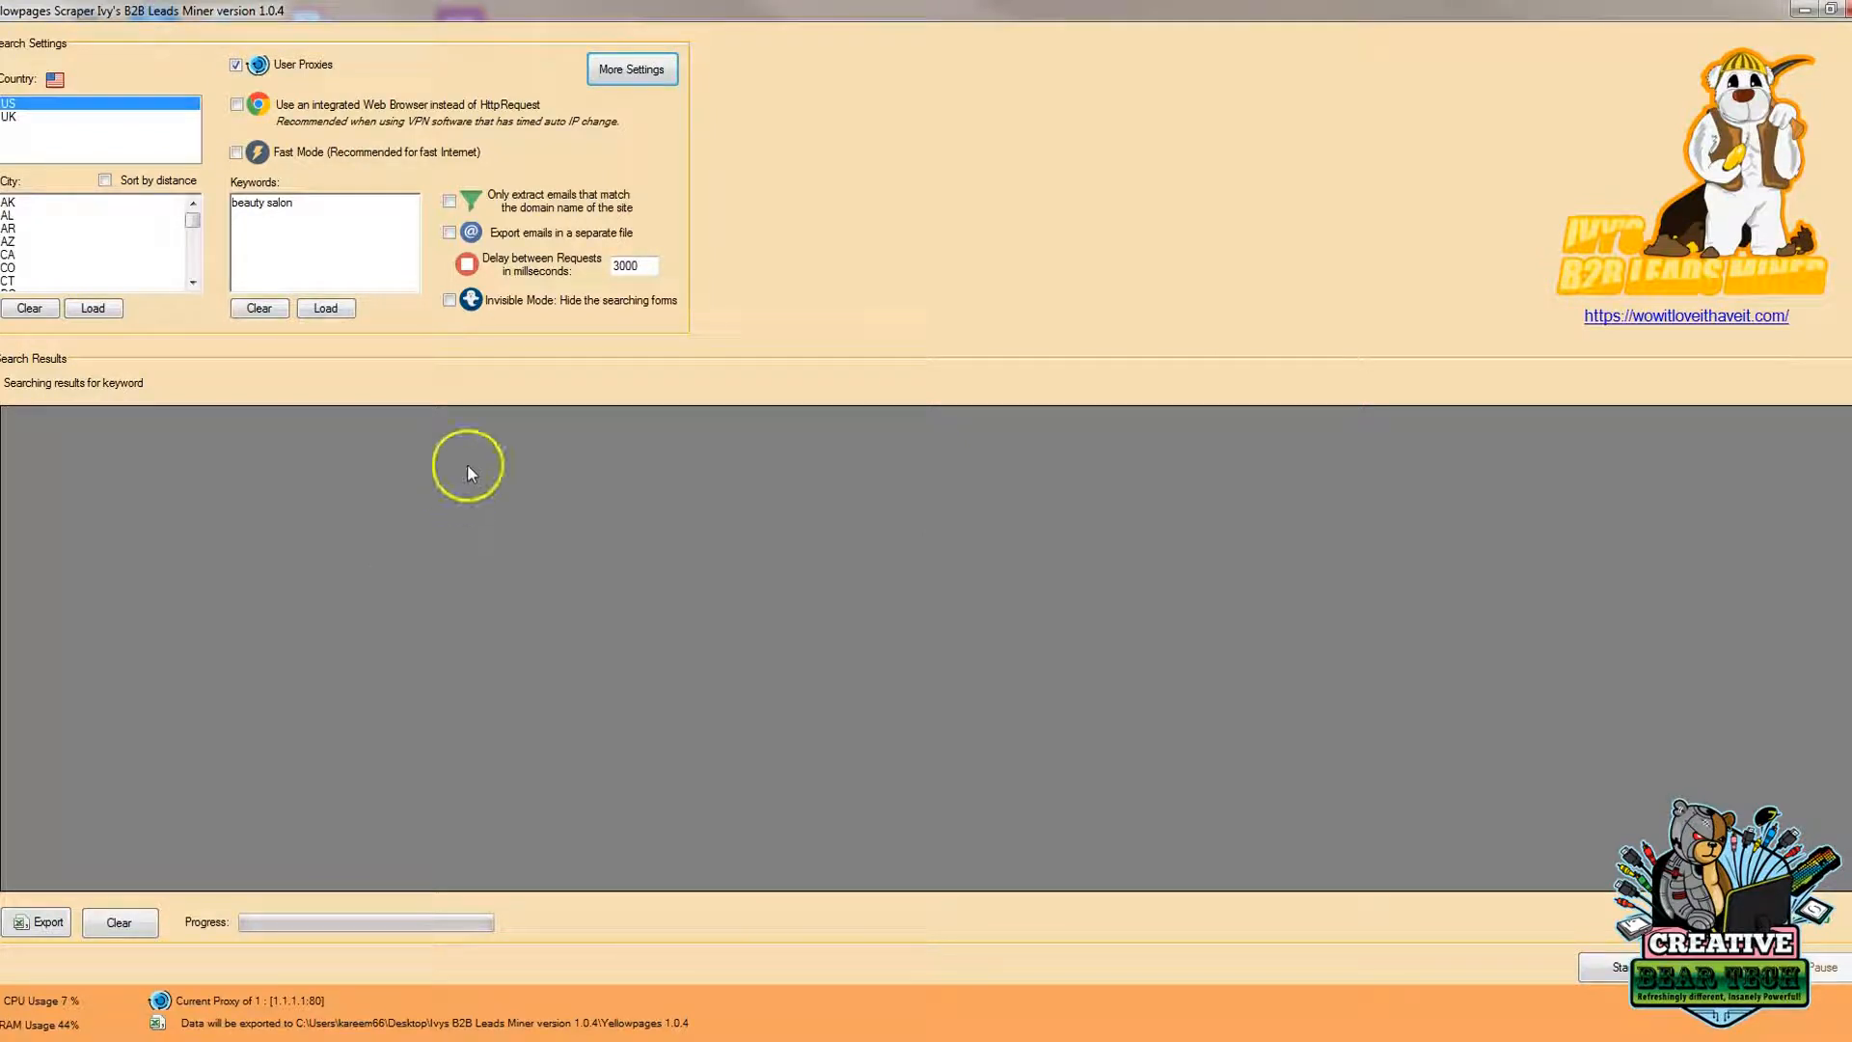
Step: In More Settings, replace the 1.1.1.1:80 placeholder with six pasted port-3199 proxies
left_click(610, 86)
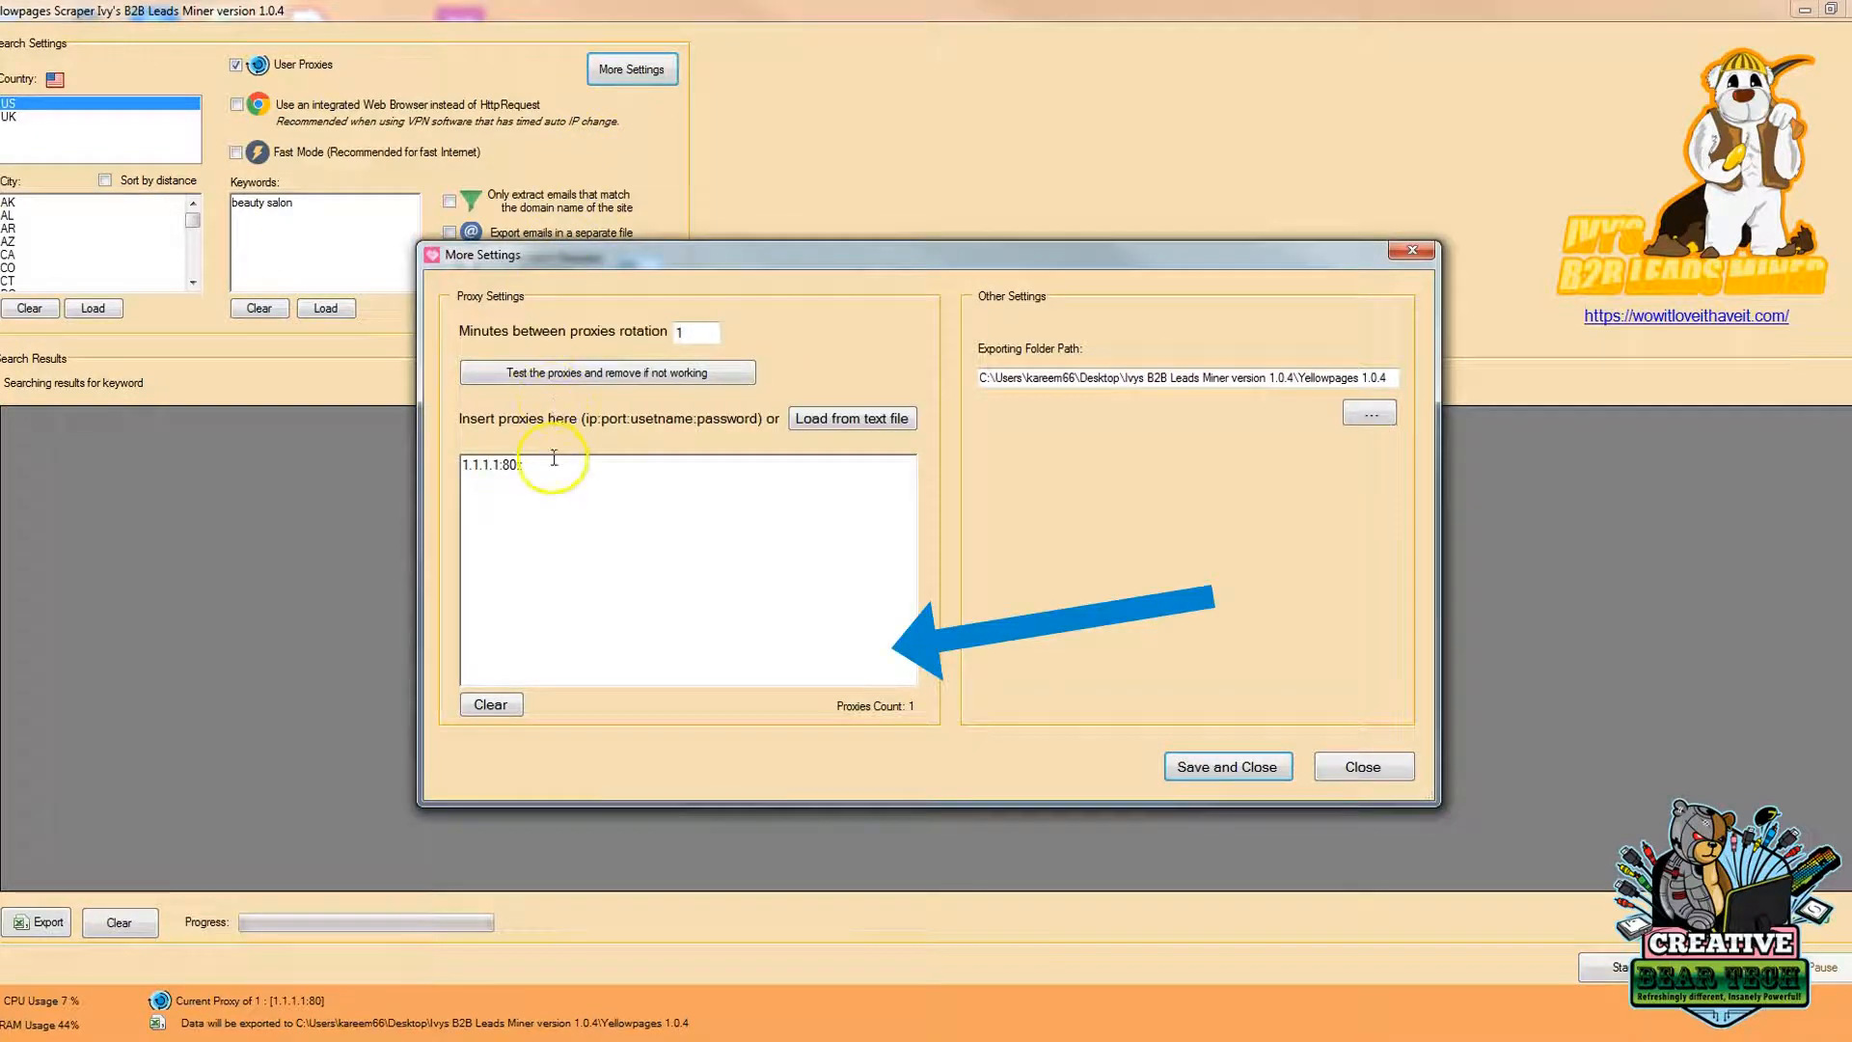
left_click_drag(550, 467, 413, 459)
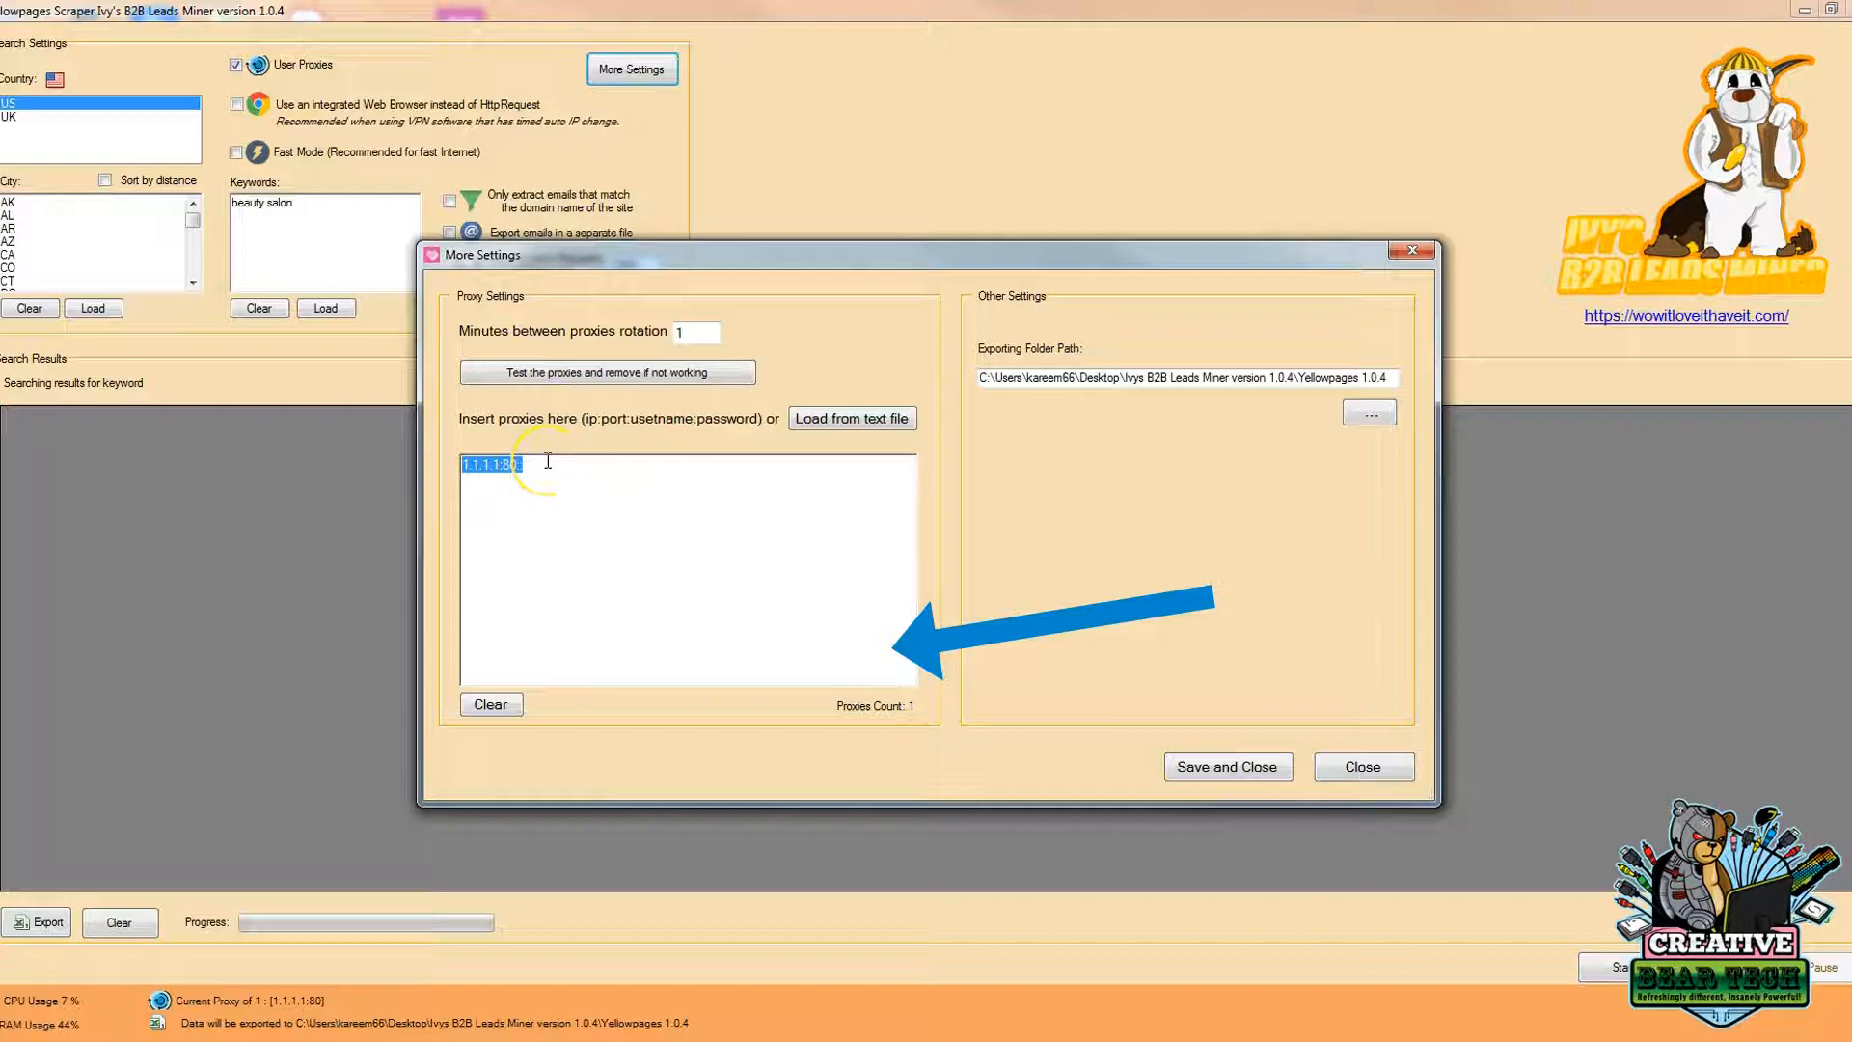
key("Delete")
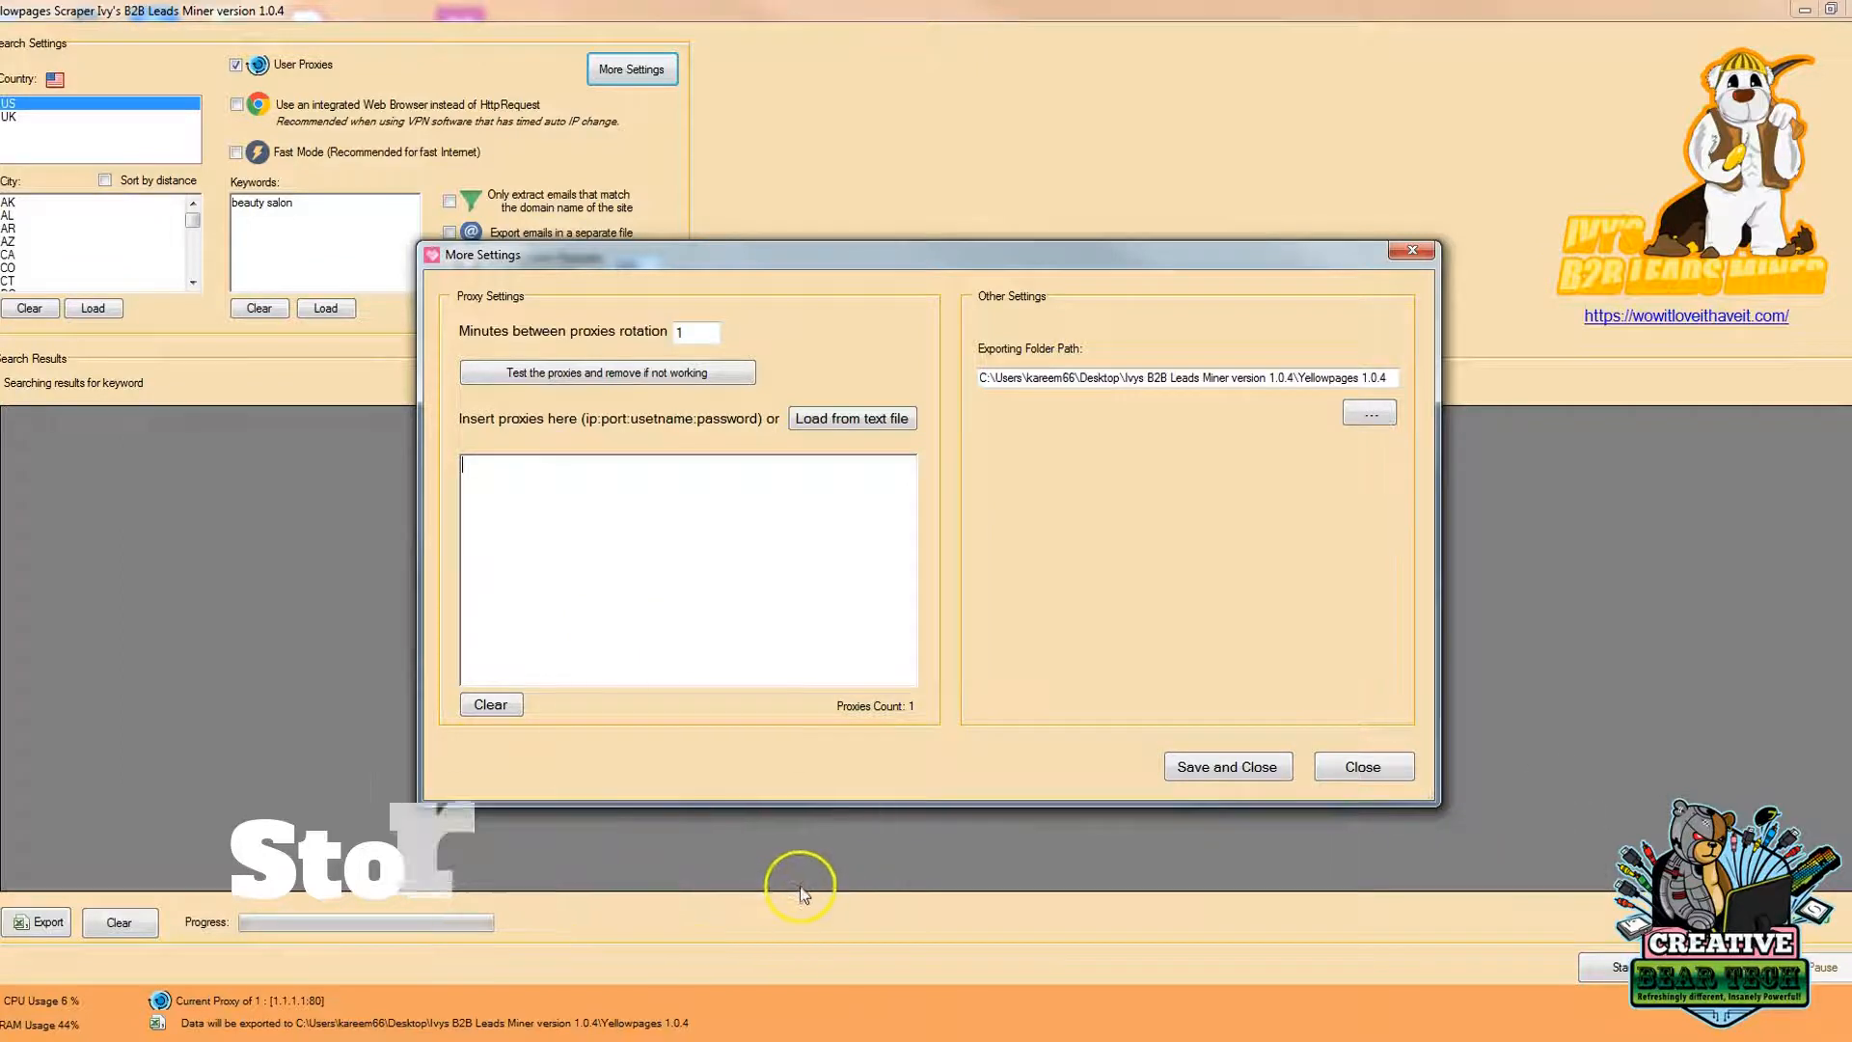
left_click(899, 1040)
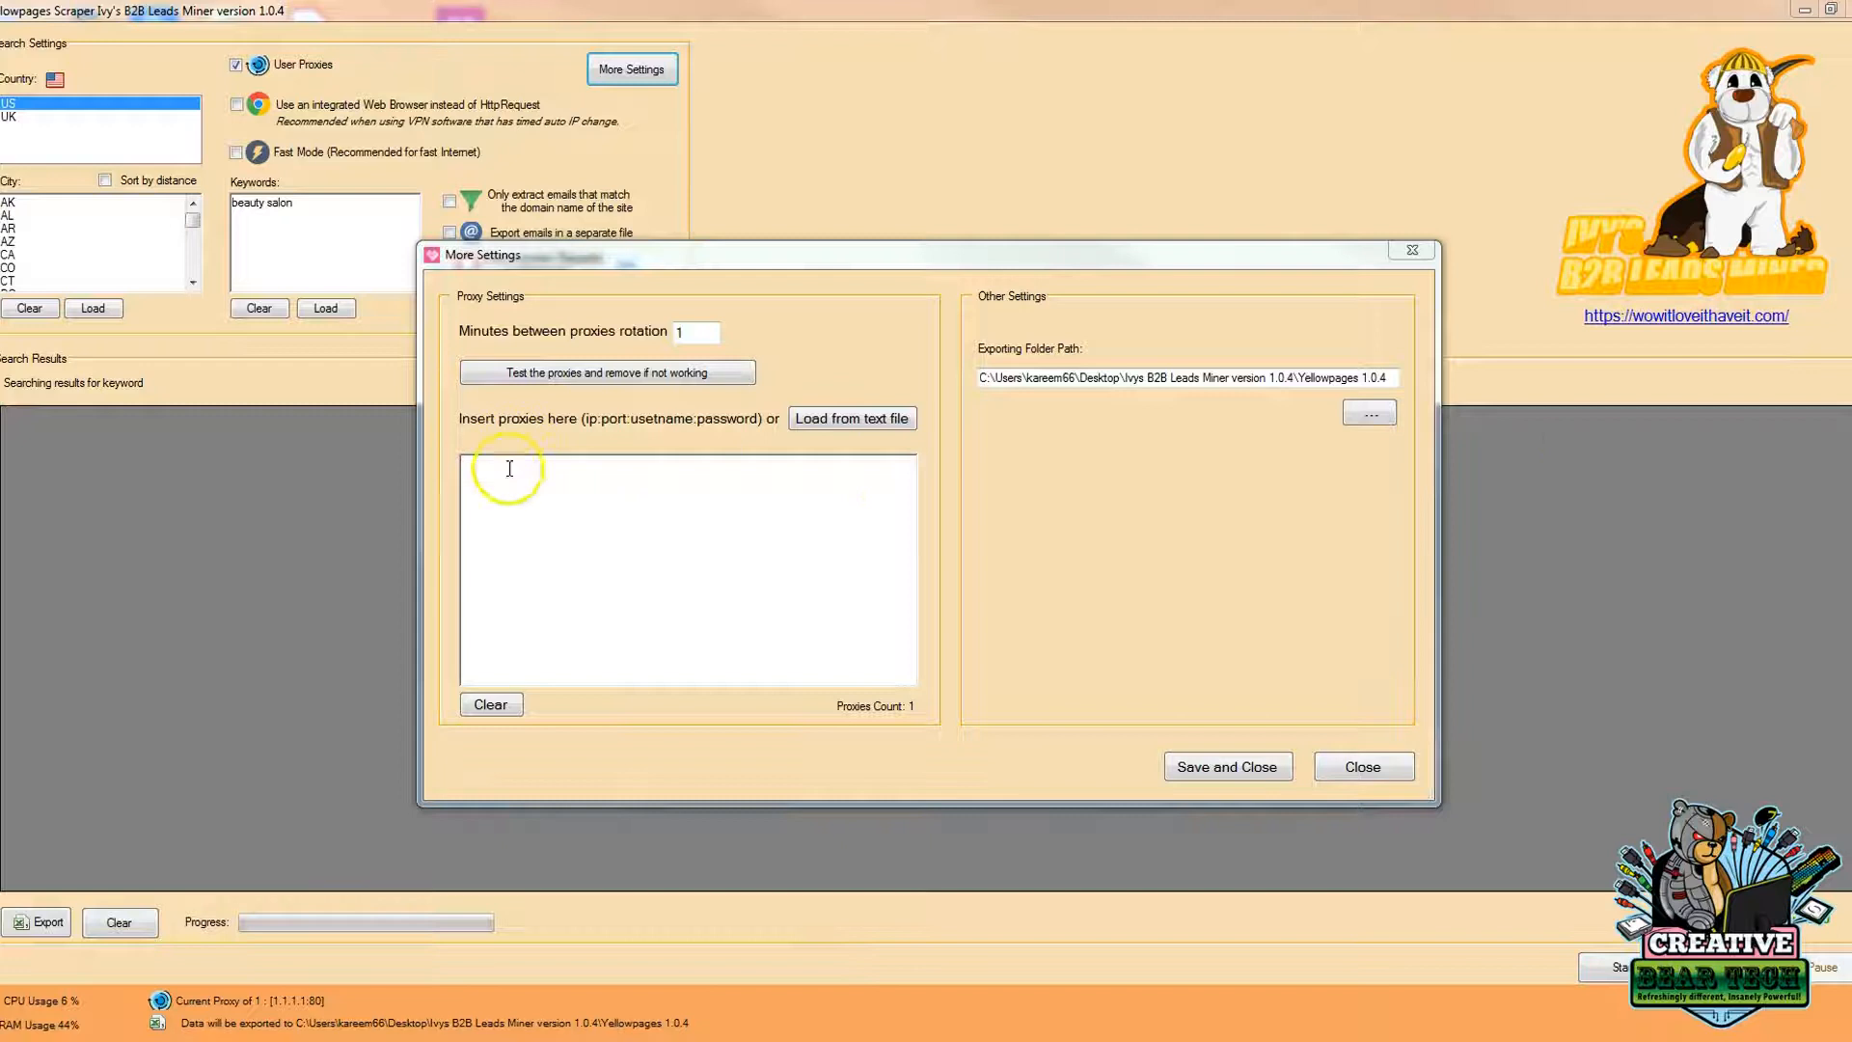
left_click(537, 505)
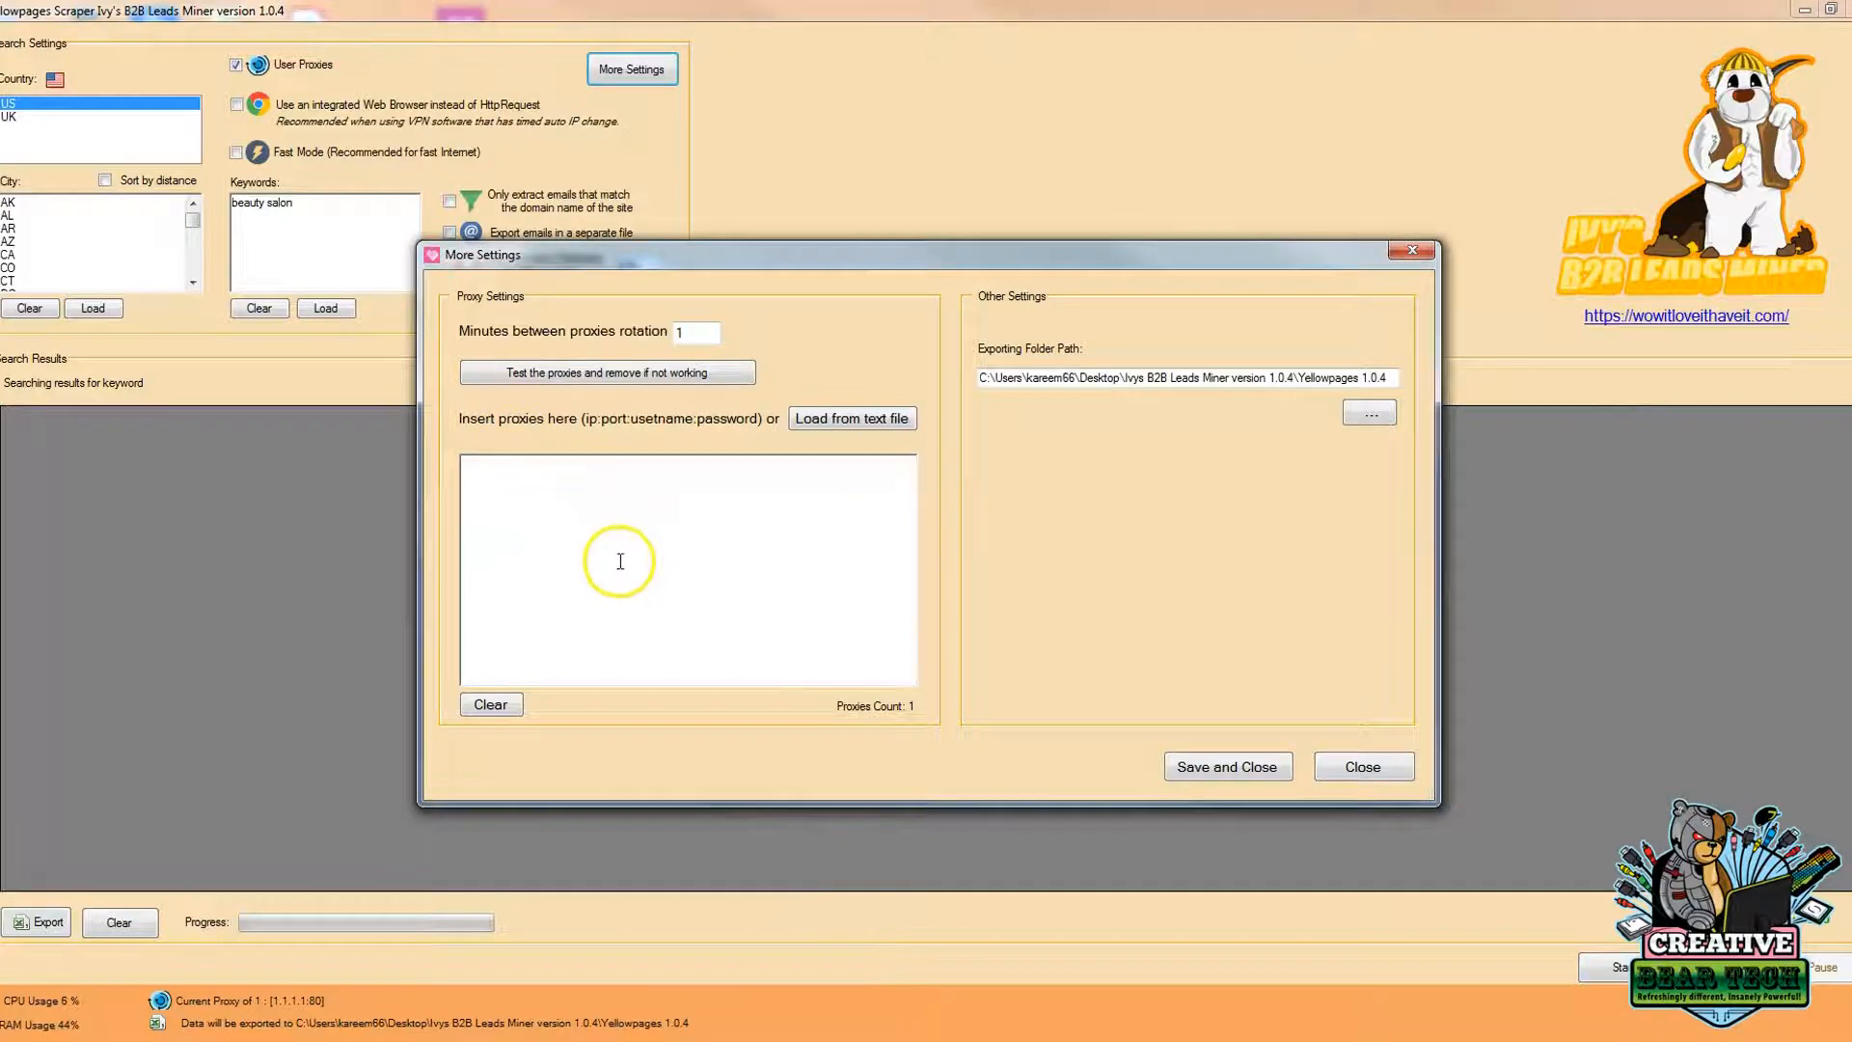
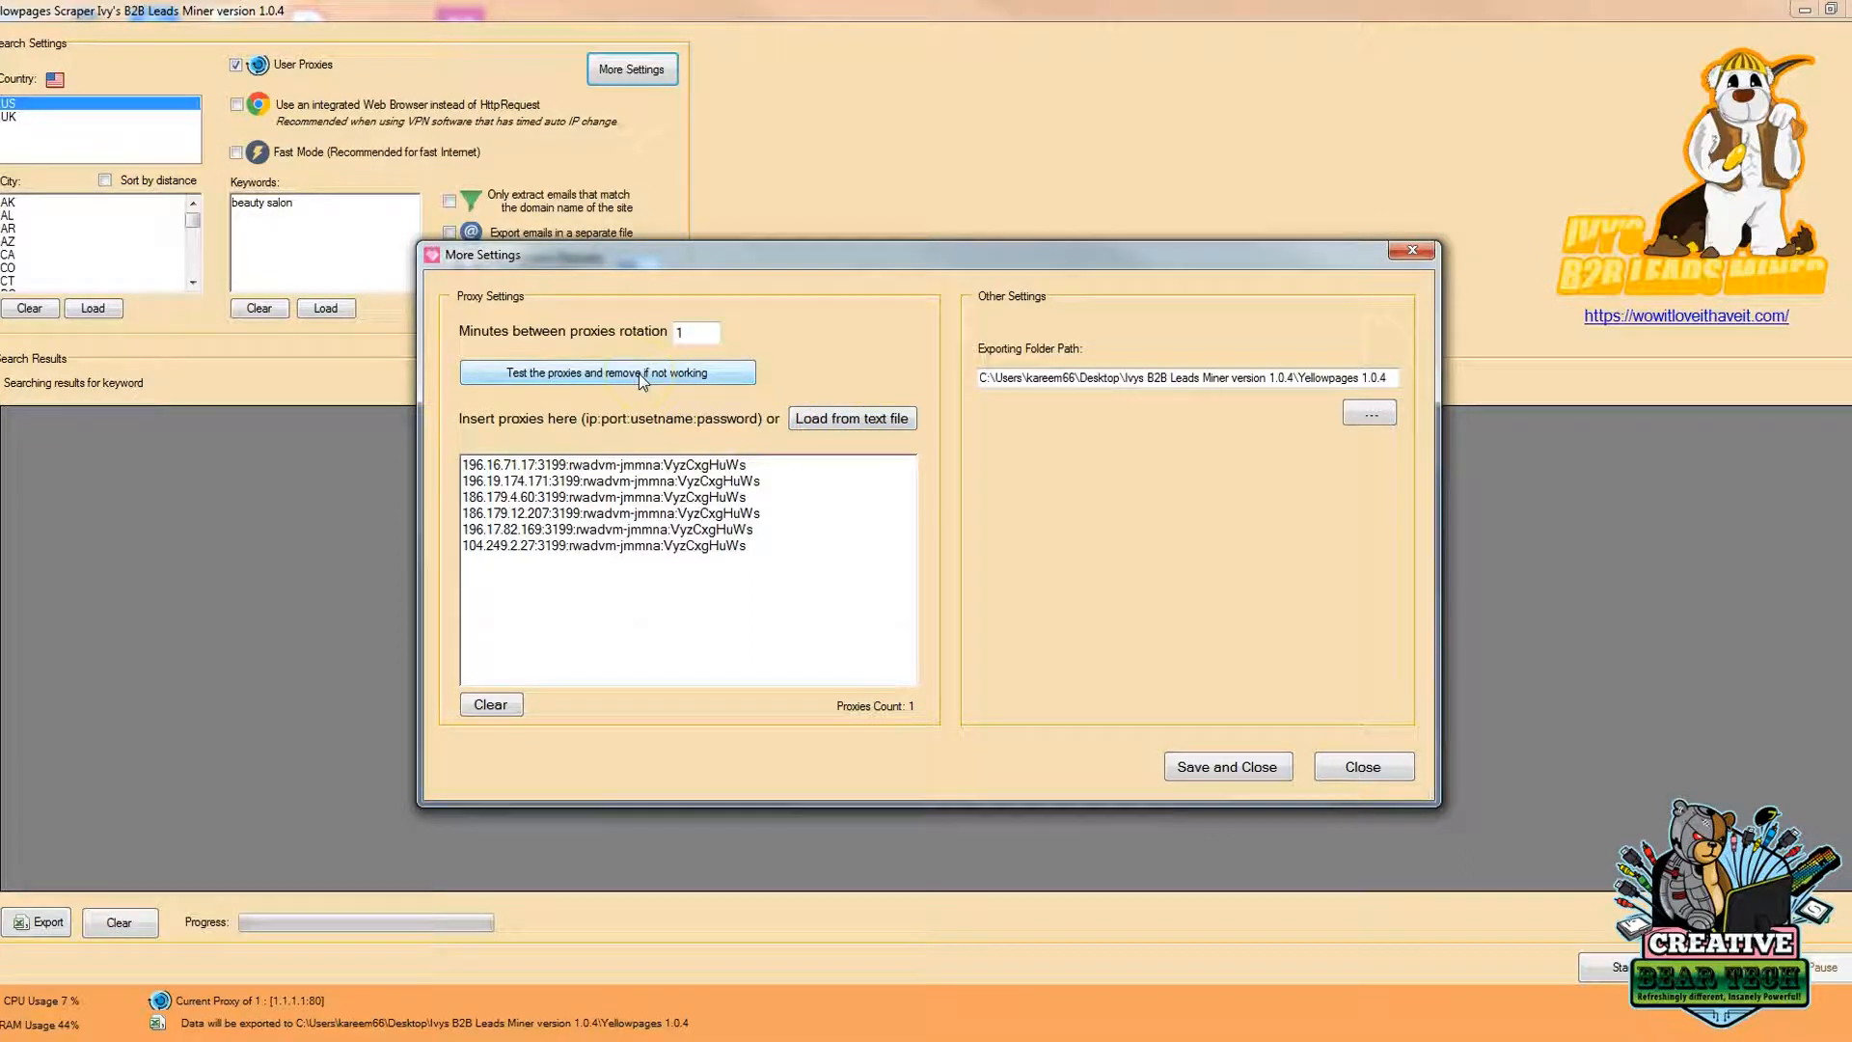
Step: Test all six proxies, which all pass, and dismiss the 'It's Done.' message
left_click(750, 465)
left_click(629, 376)
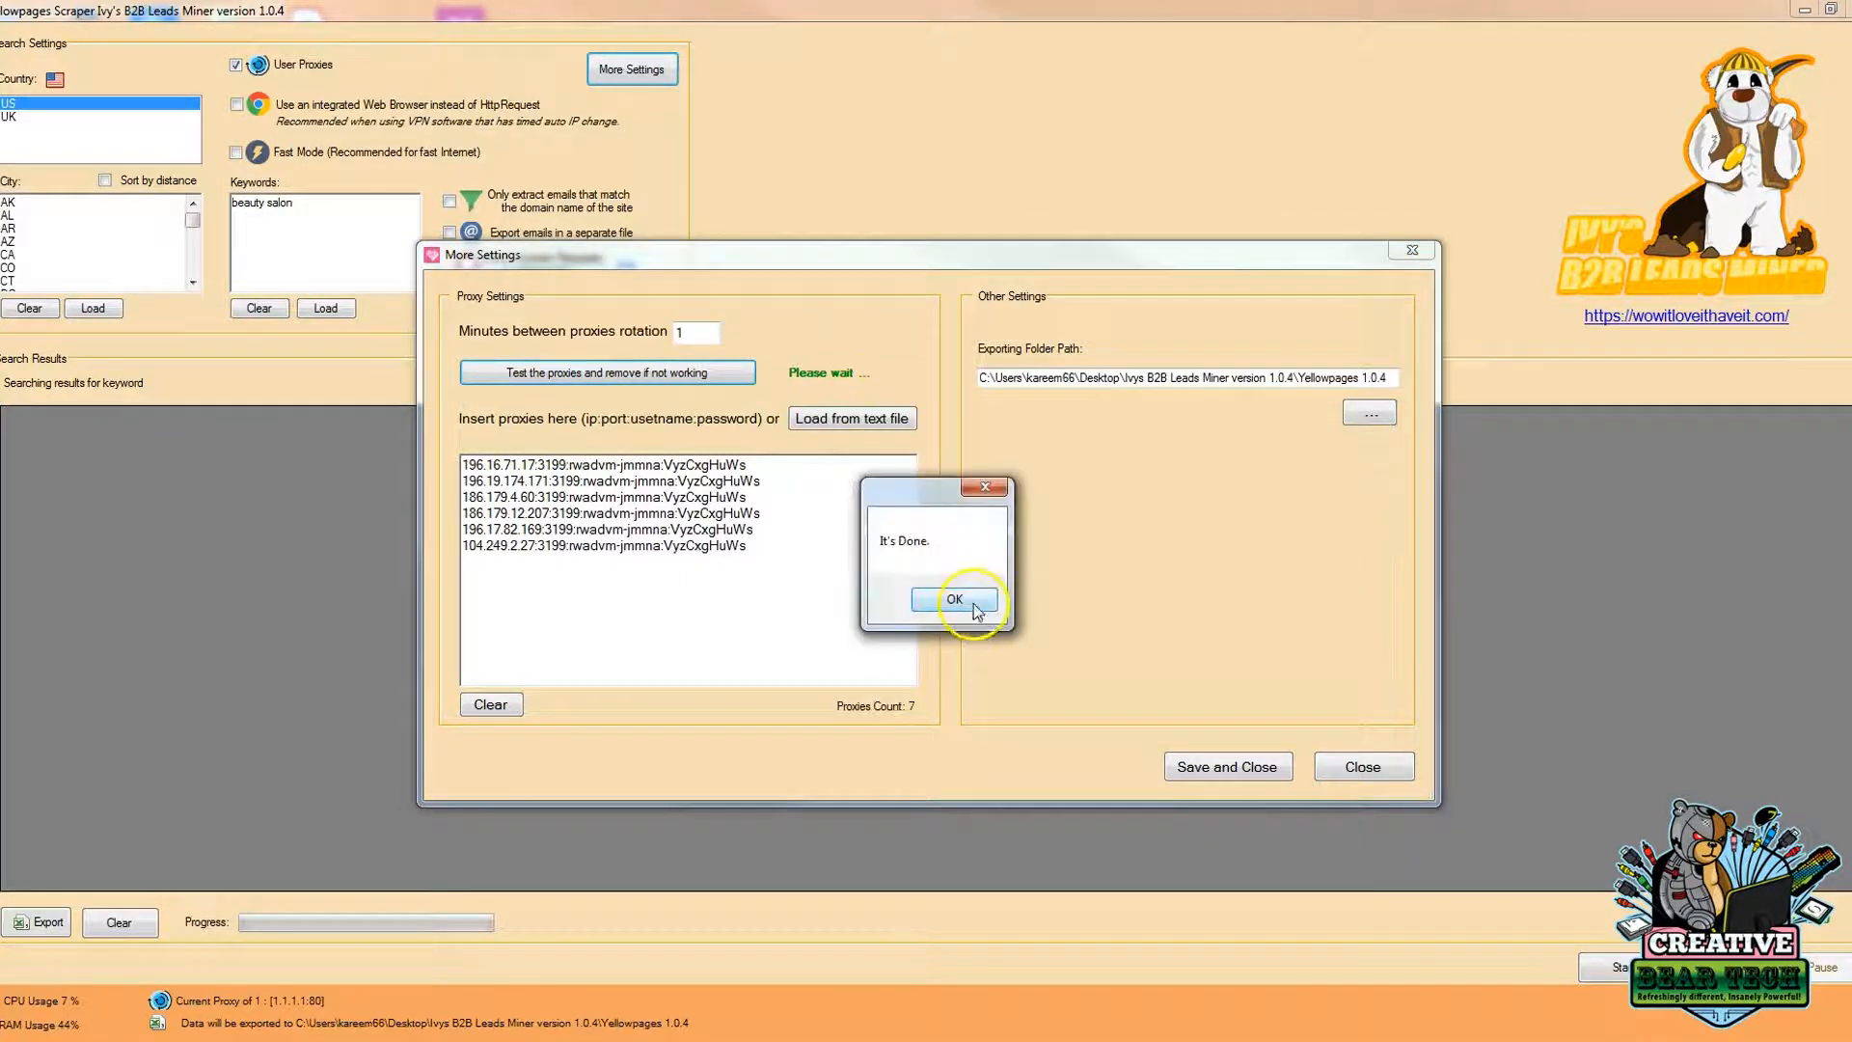
left_click(975, 606)
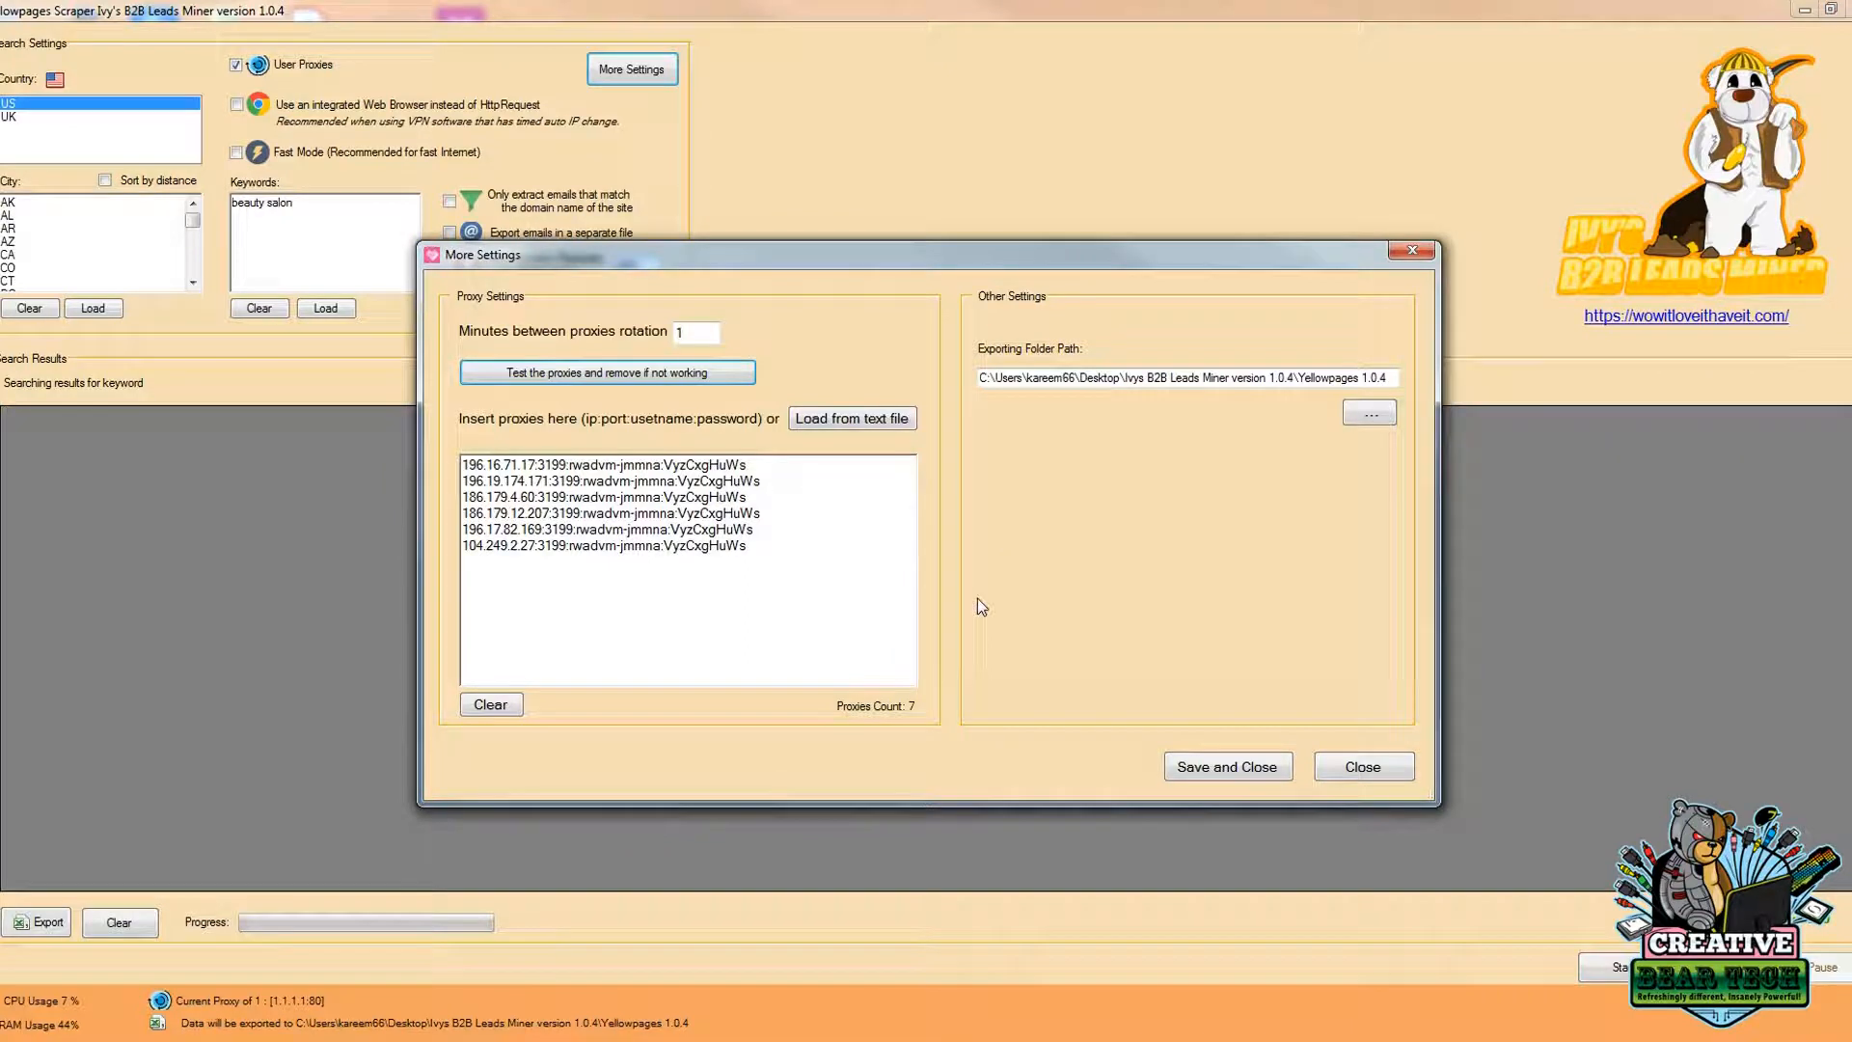
left_click(1077, 654)
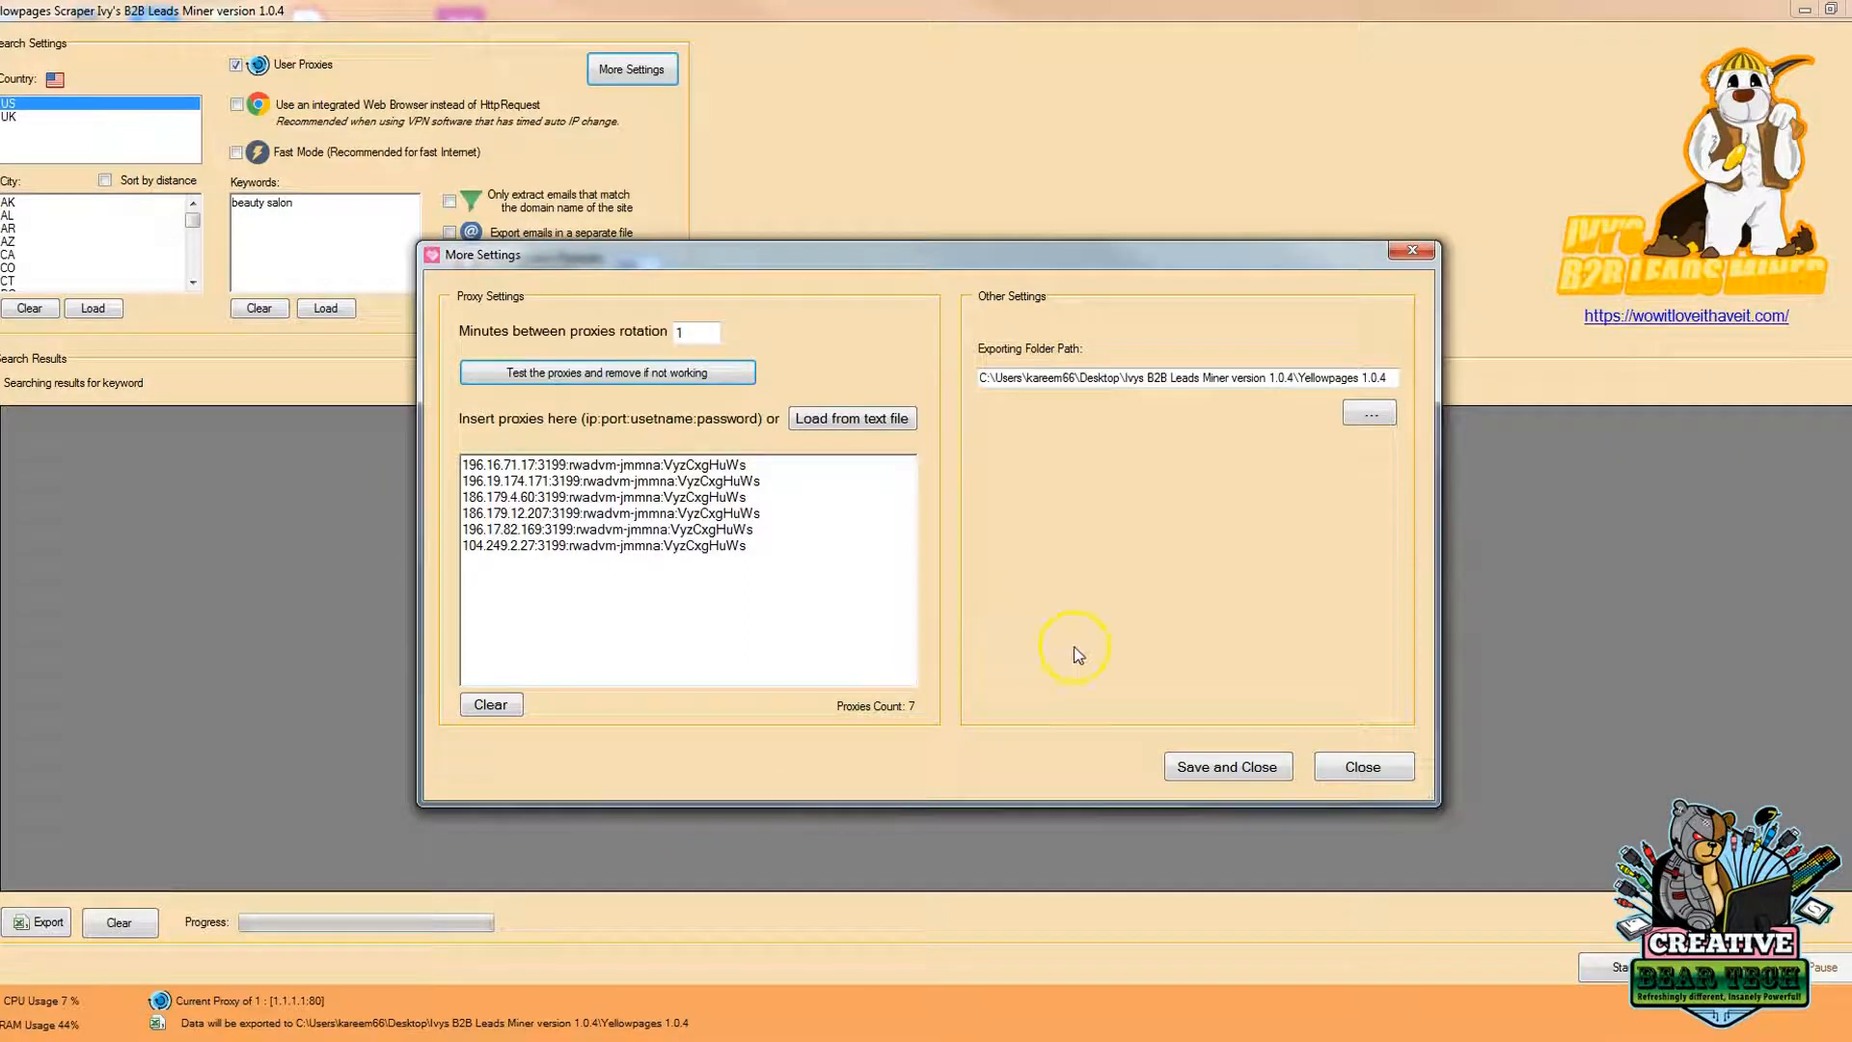
Step: Save and close the More Settings proxy configuration
left_click(1184, 767)
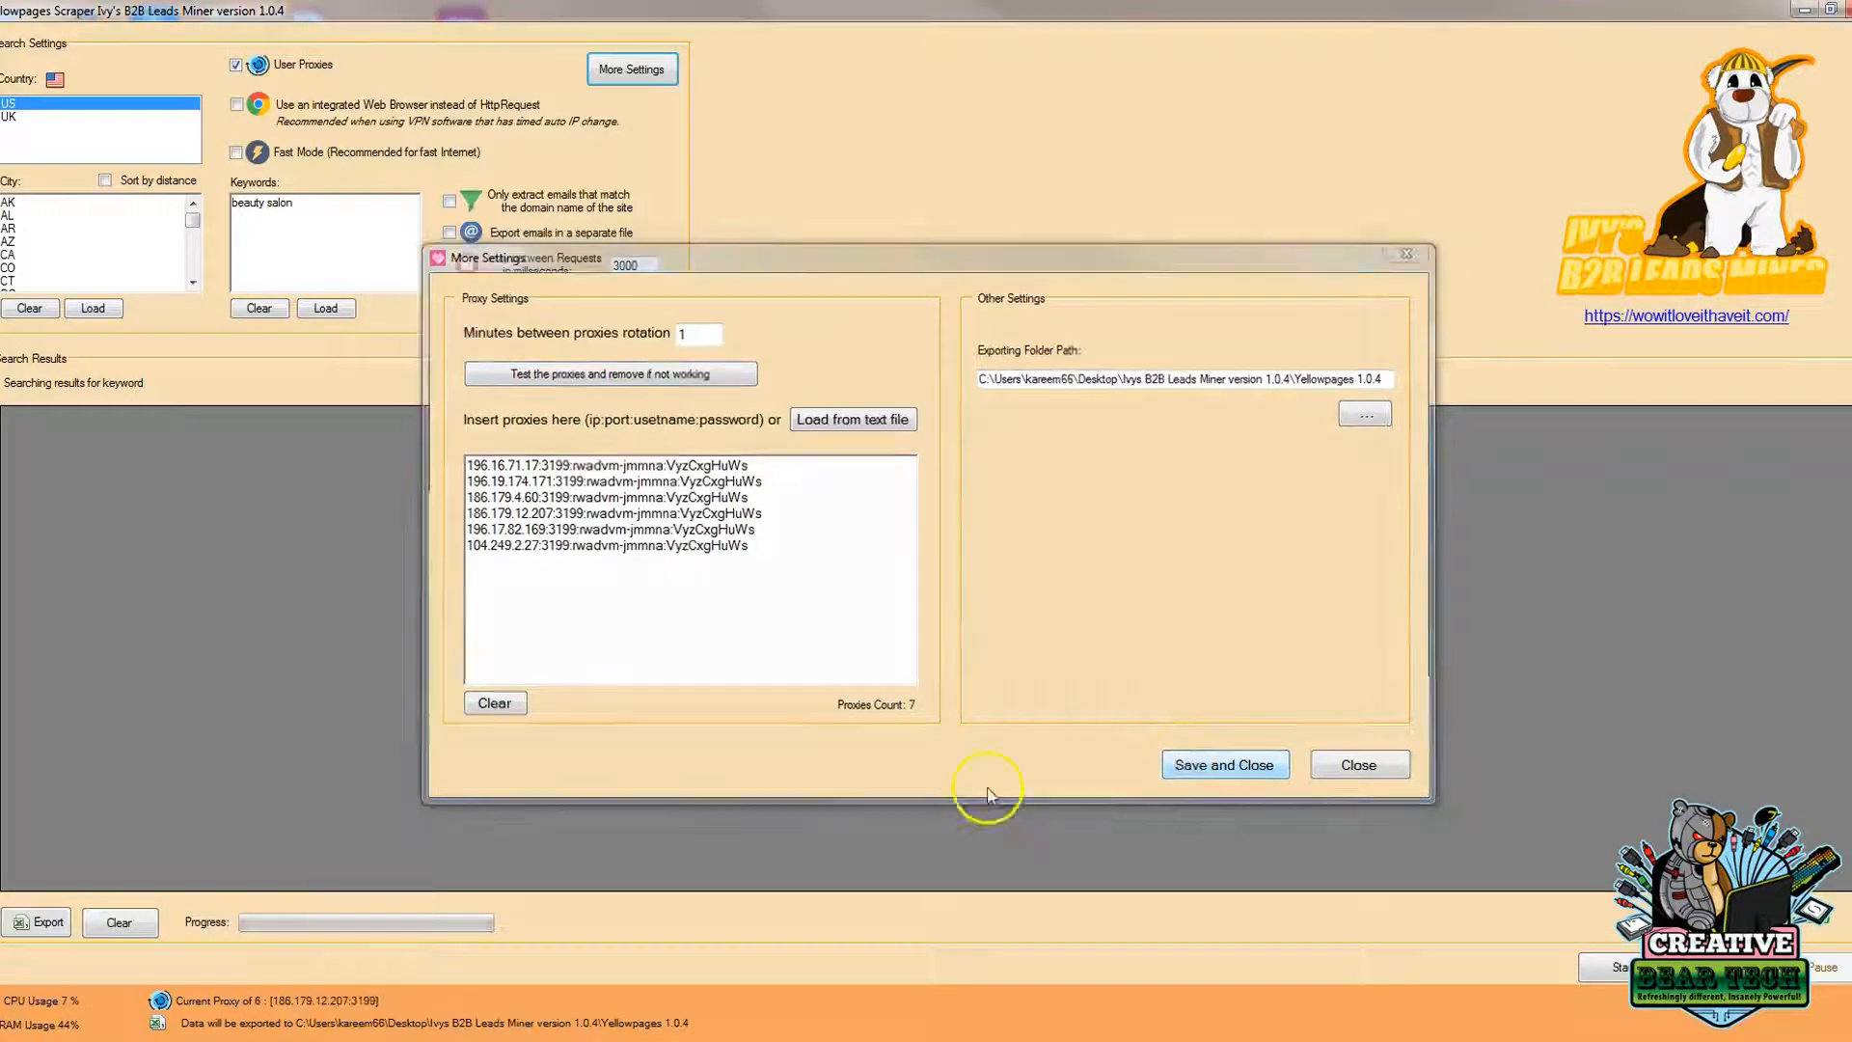
key("Down")
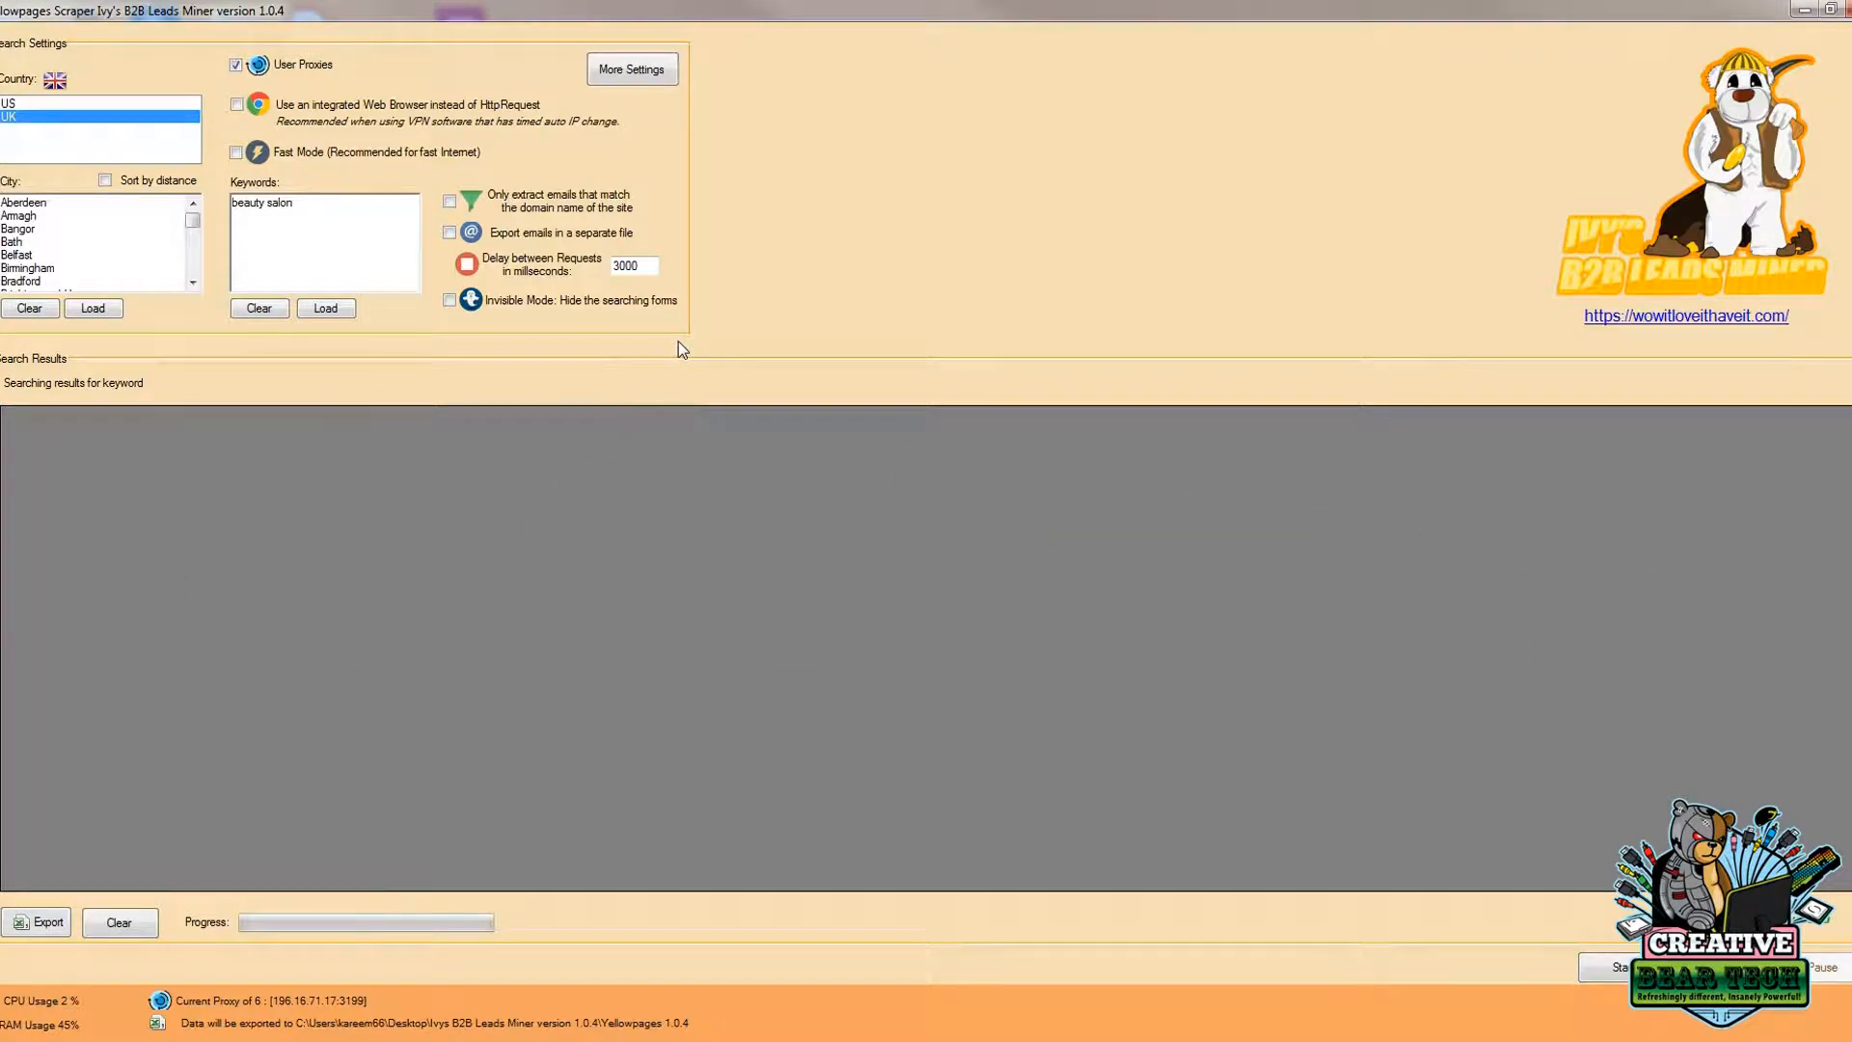
left_click(311, 258)
left_click(53, 116)
Step: Compare US and UK city lists, adding then erasing a test 'PA' entry, ending on UK
left_click(35, 105)
left_click(39, 116)
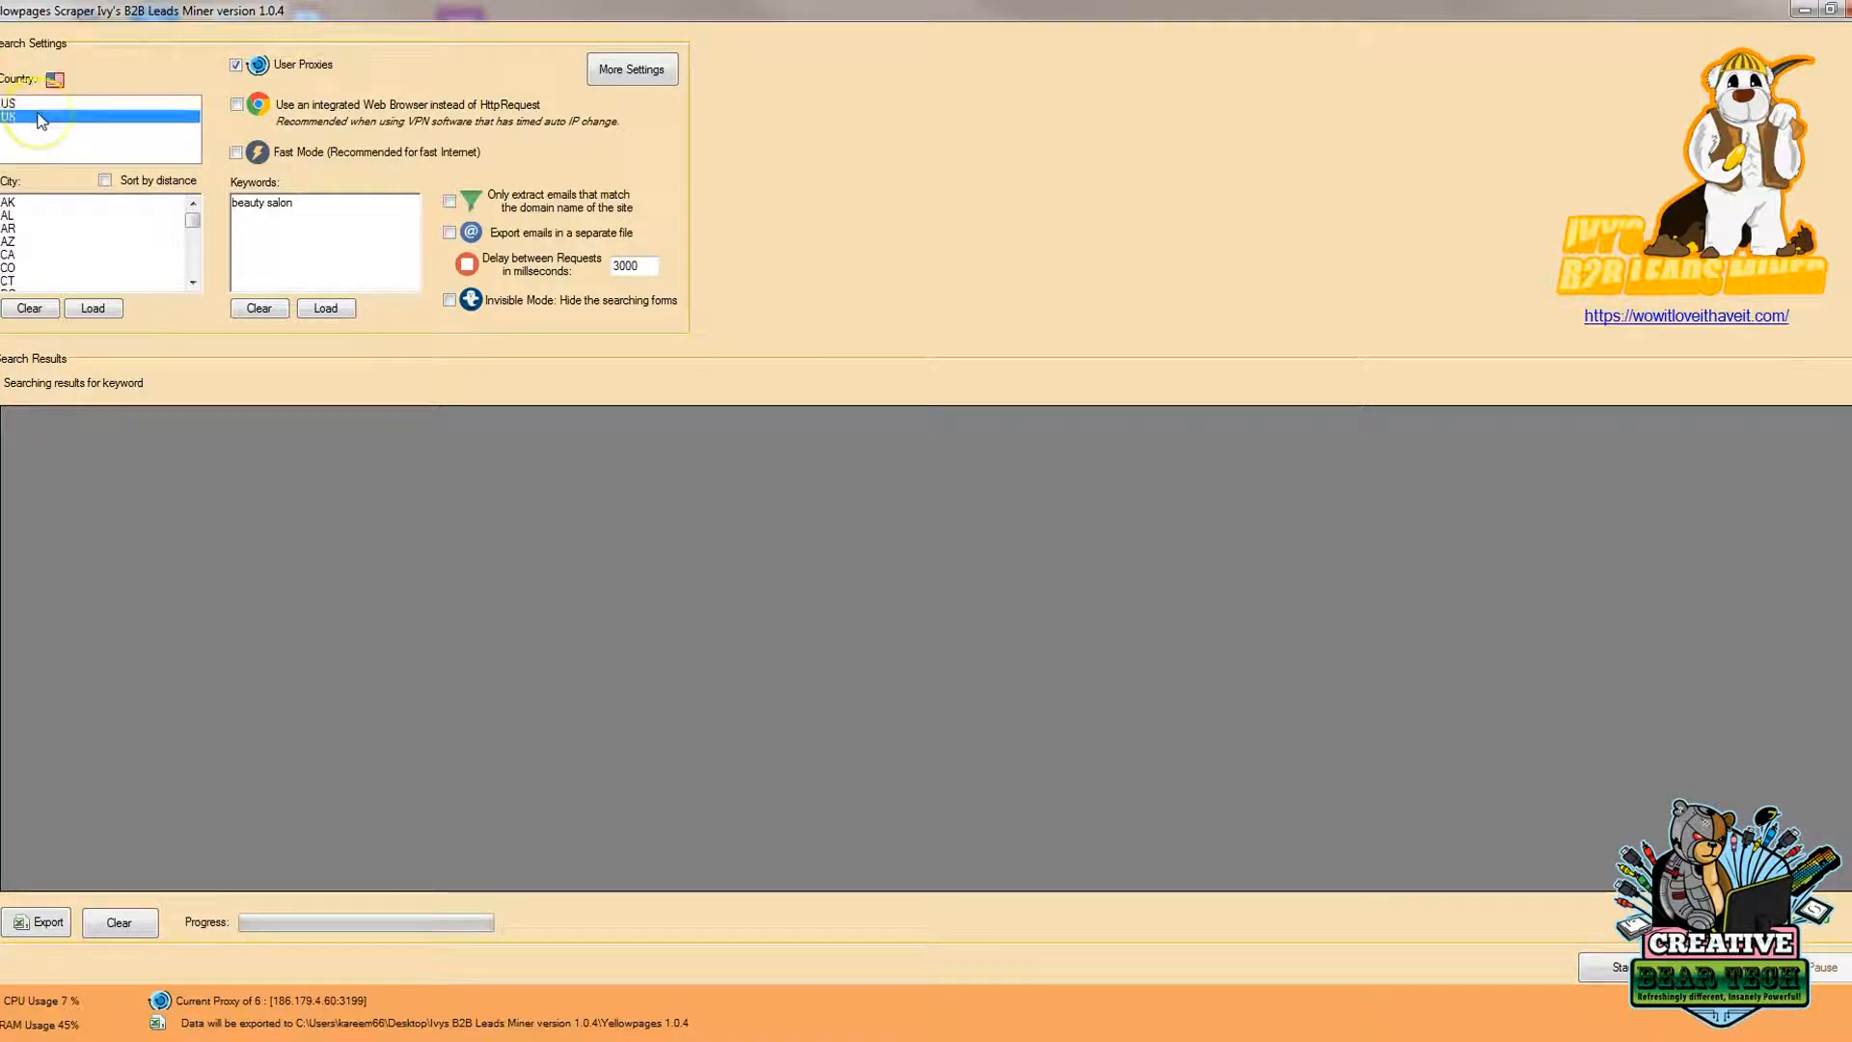
left_click(43, 102)
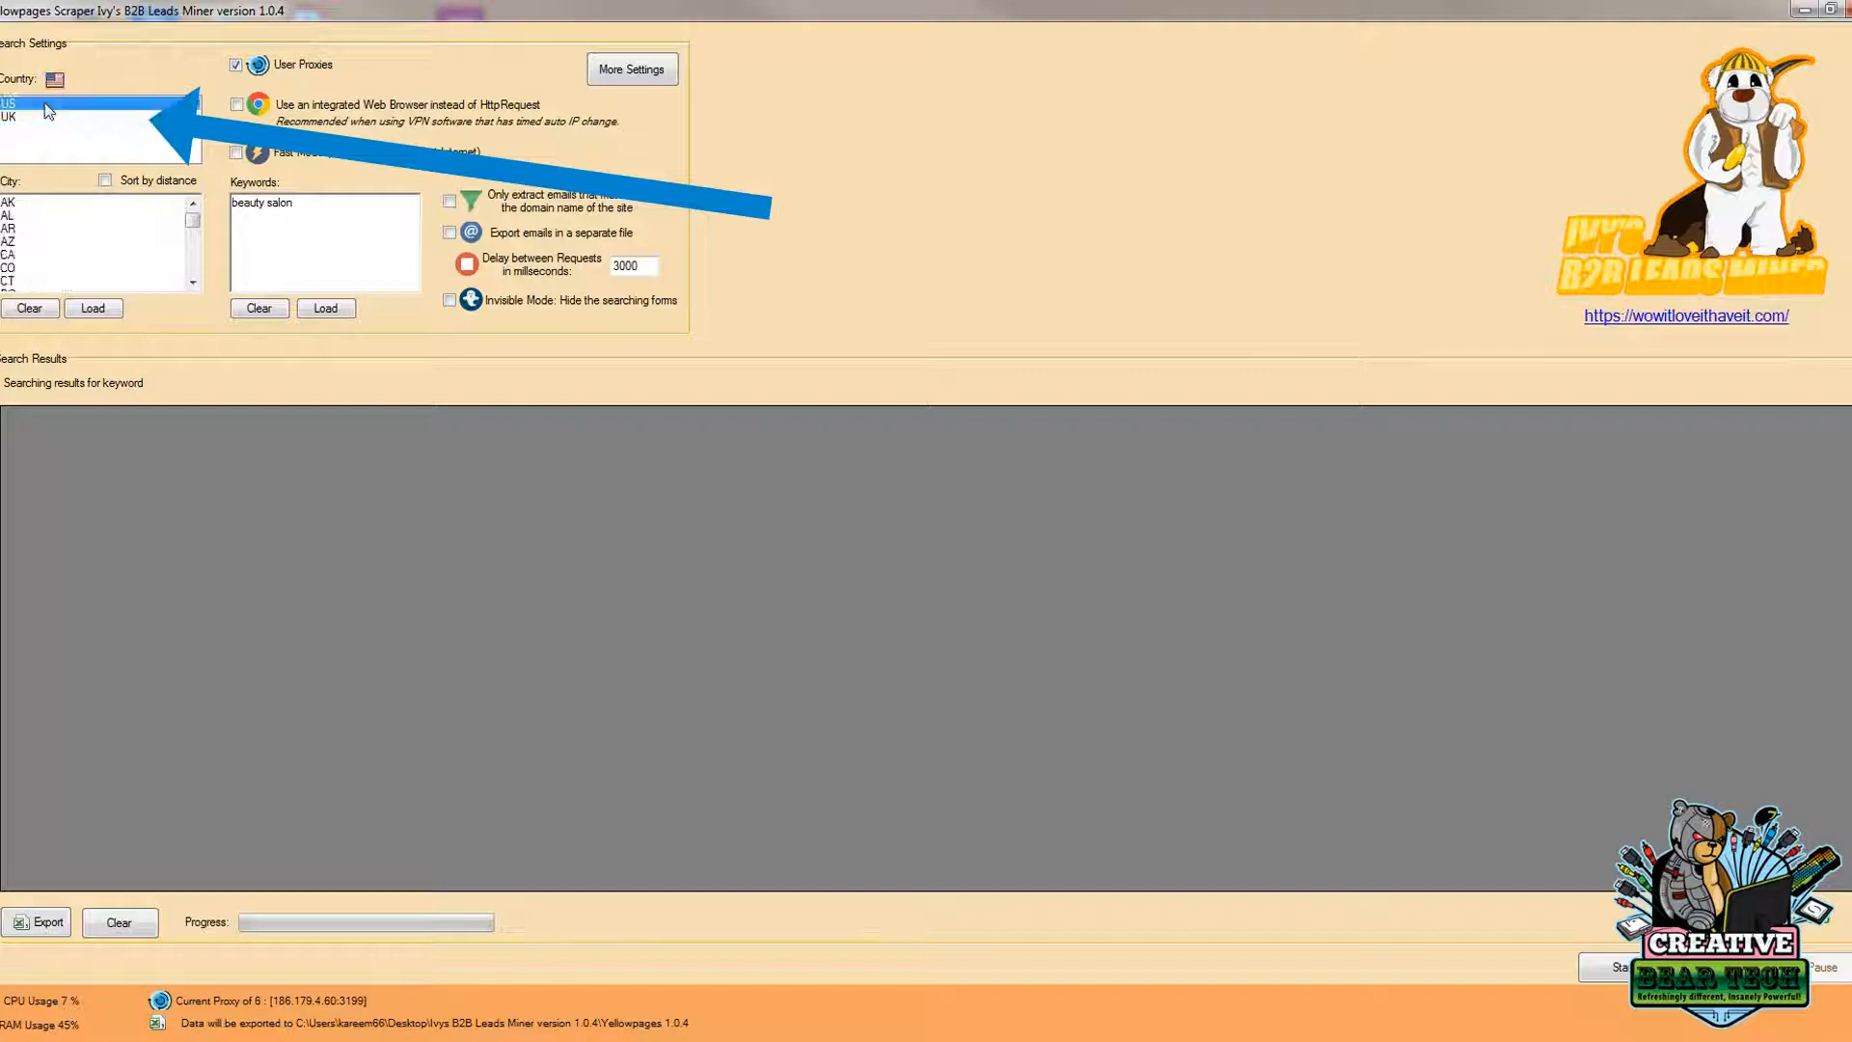
left_click(190, 222)
left_click_drag(192, 223, 191, 267)
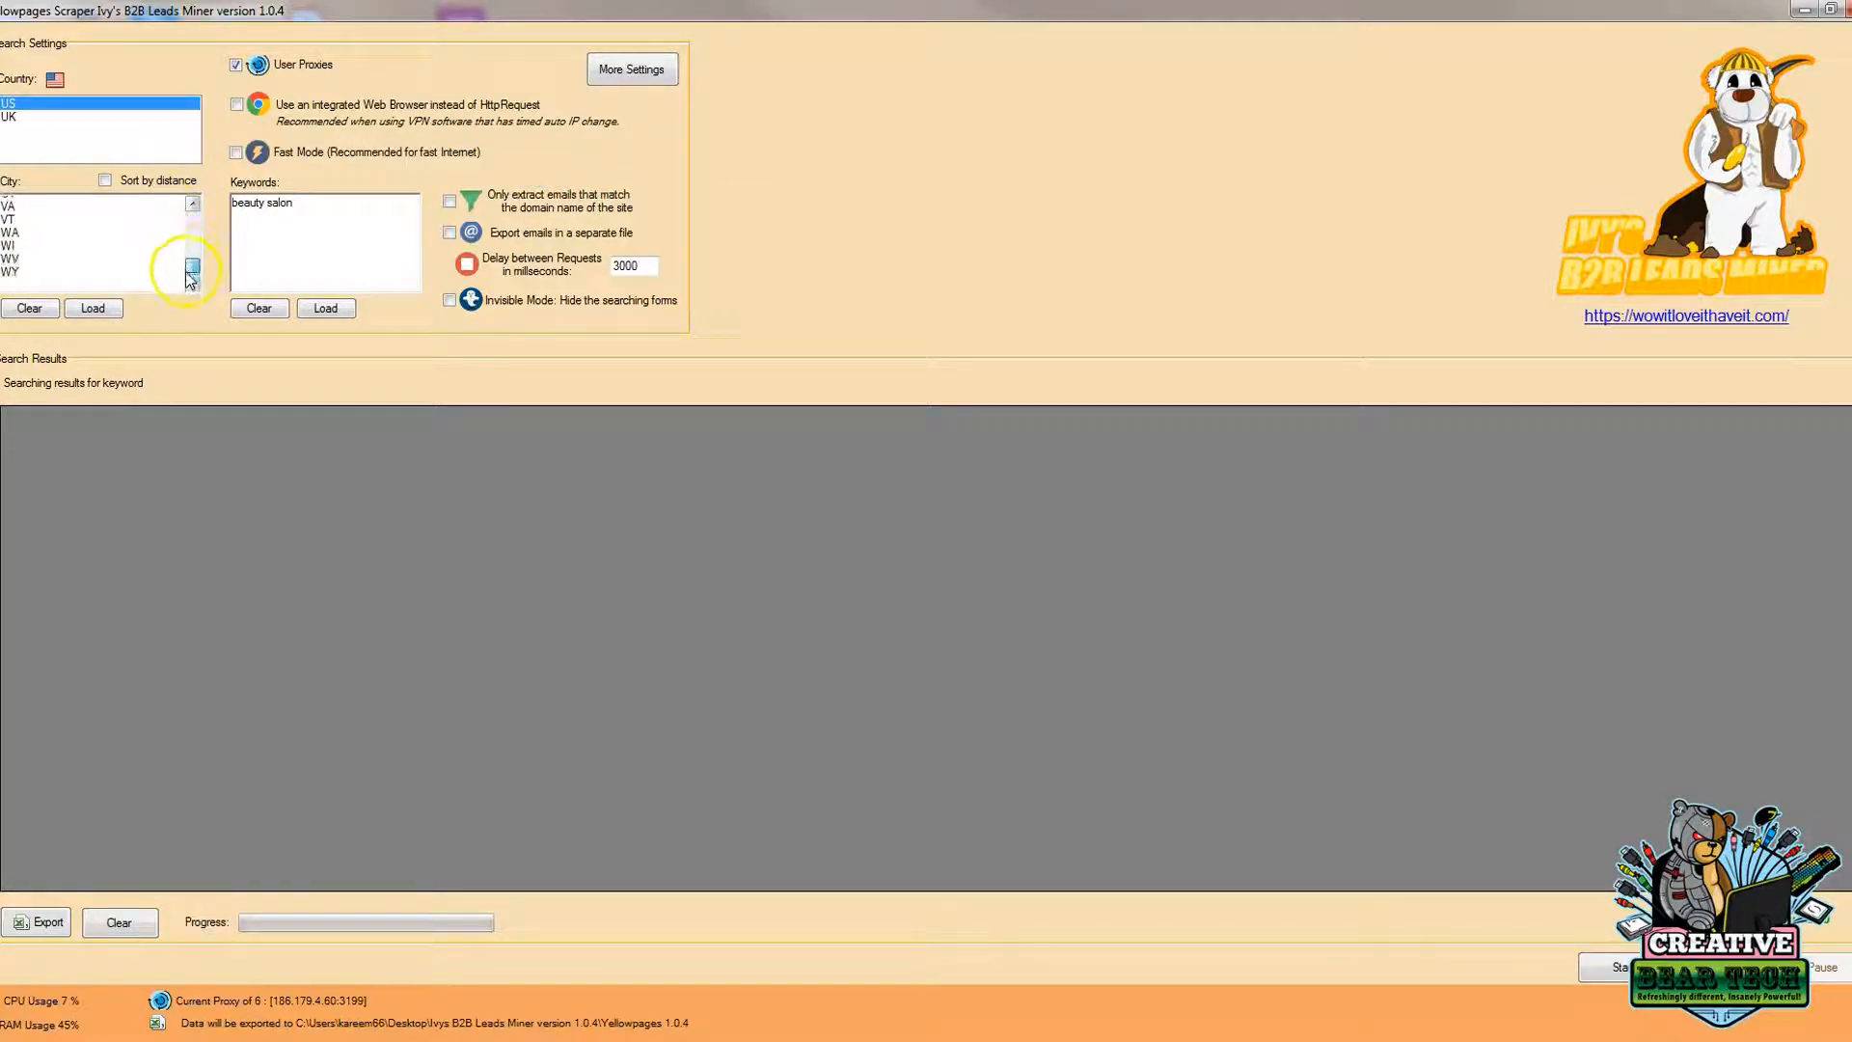
left_click(142, 282)
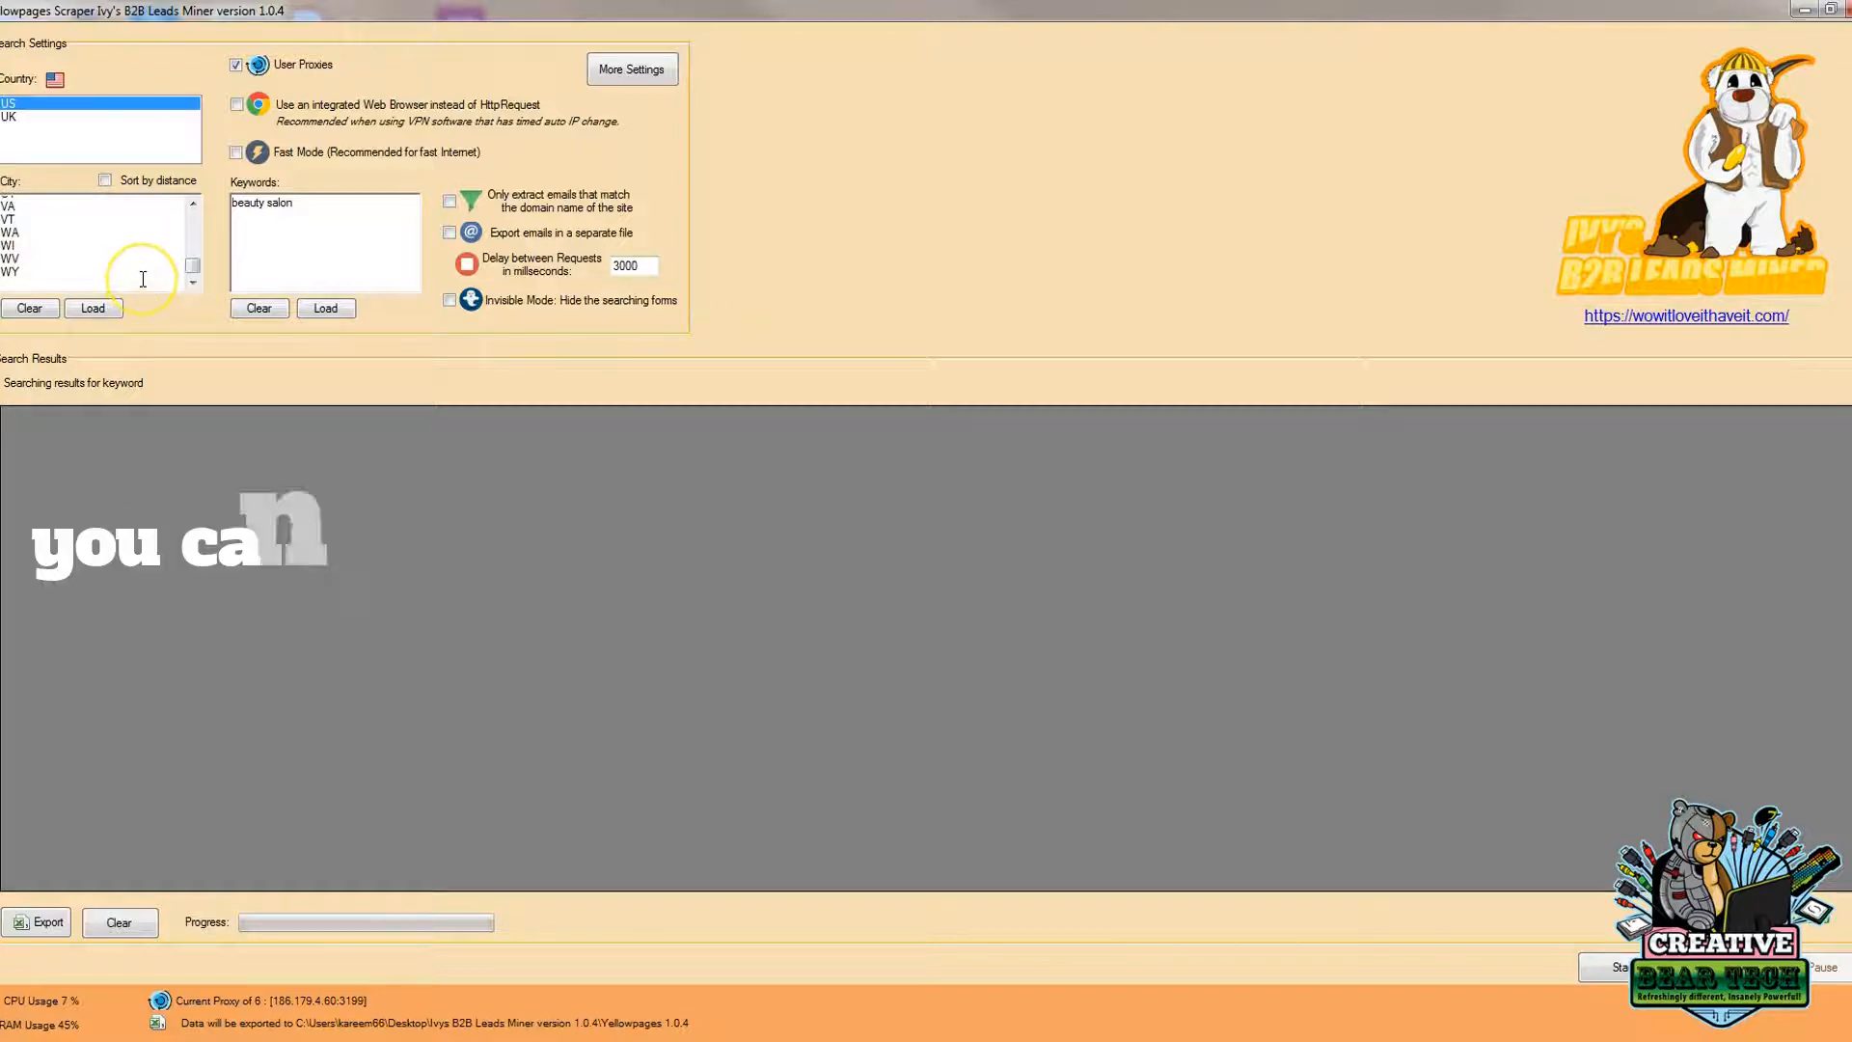
type("PA")
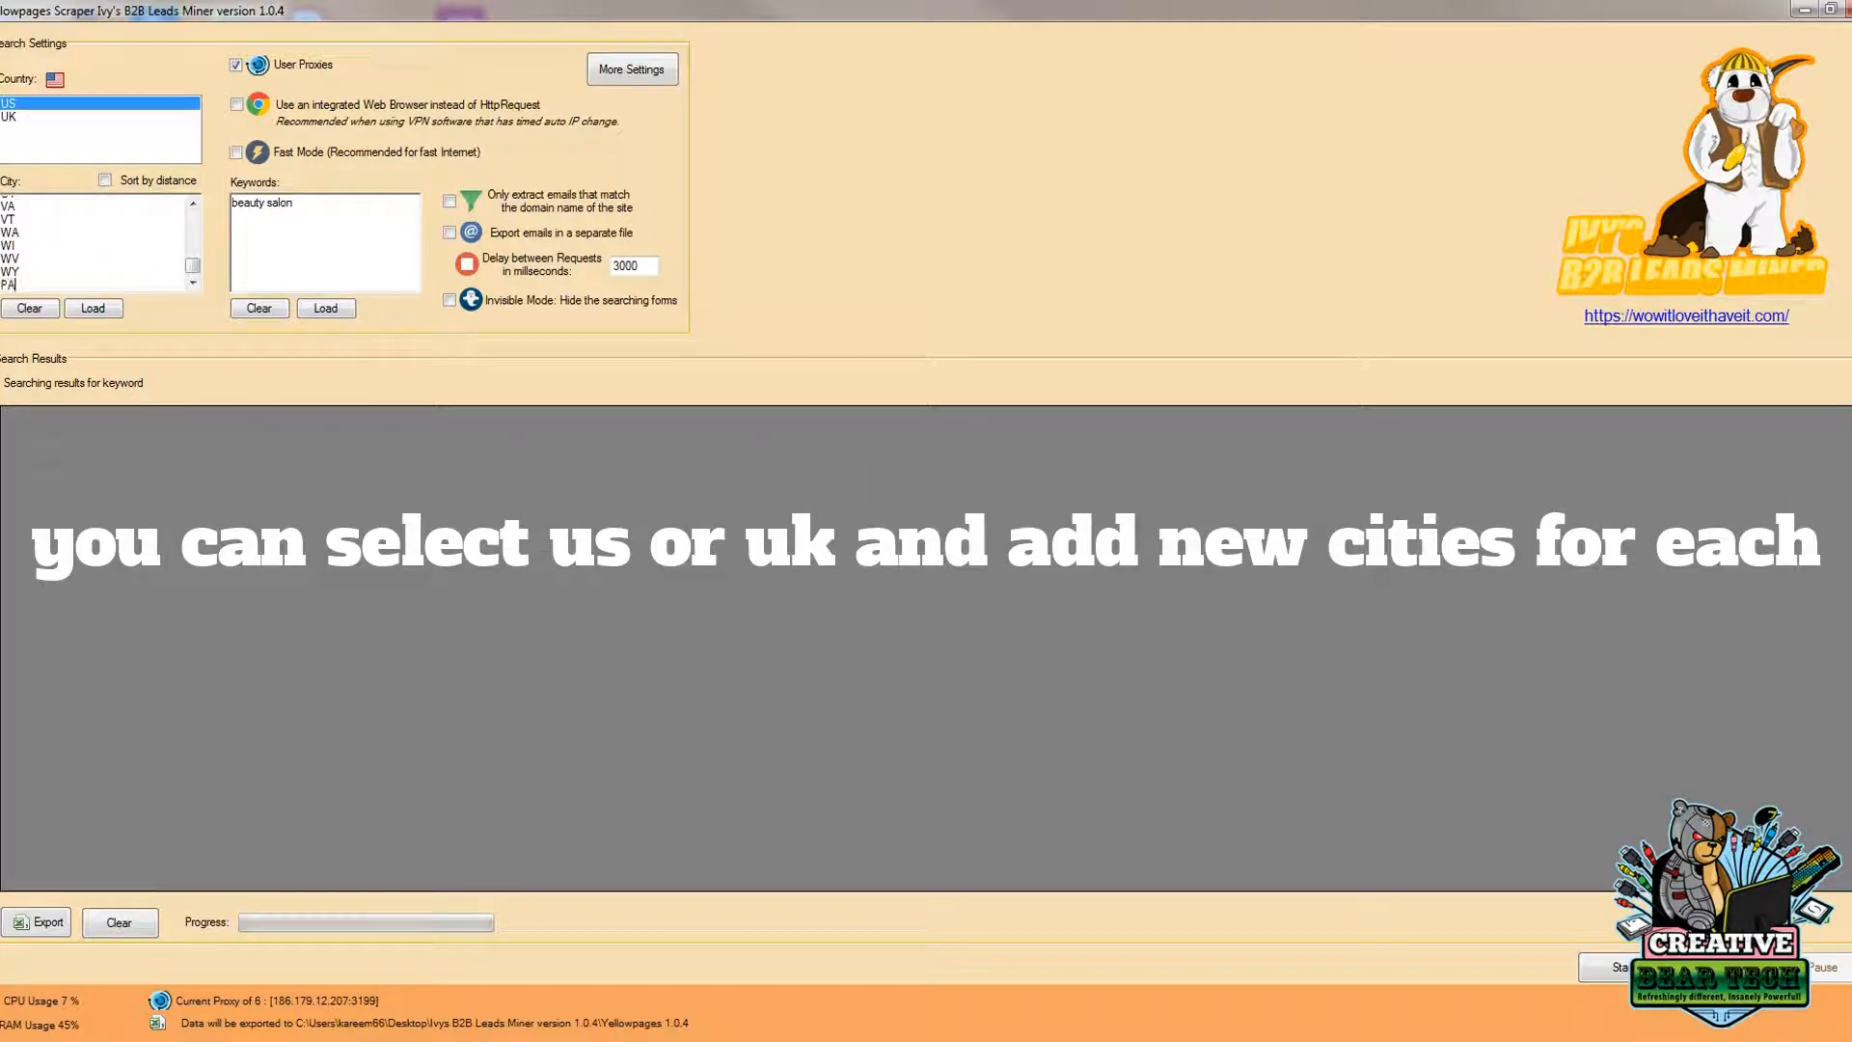
key("BackSpace")
key("BackSpace")
left_click(95, 116)
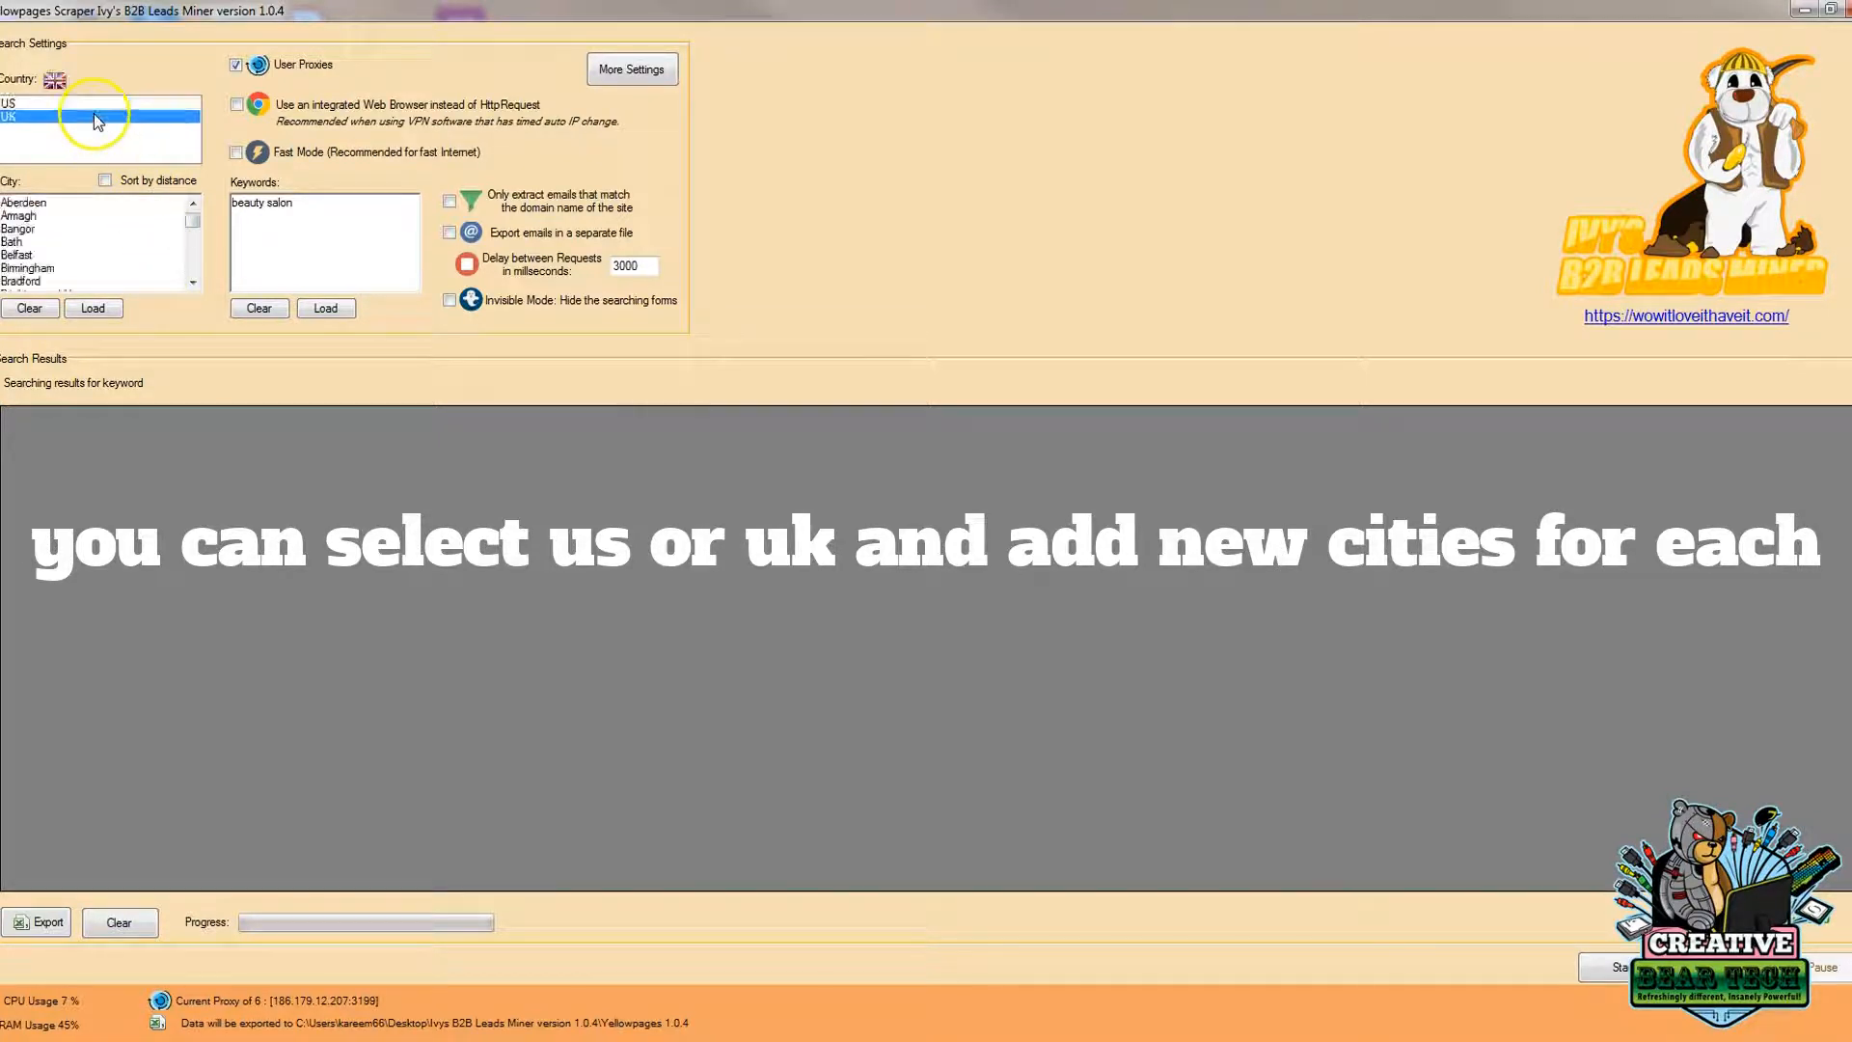
mouse_move(193, 228)
left_mouse_down()
mouse_move(193, 281)
mouse_move(193, 207)
left_mouse_up()
Step: Open the city Load file browser and cancel it without loading any cities
left_click(93, 308)
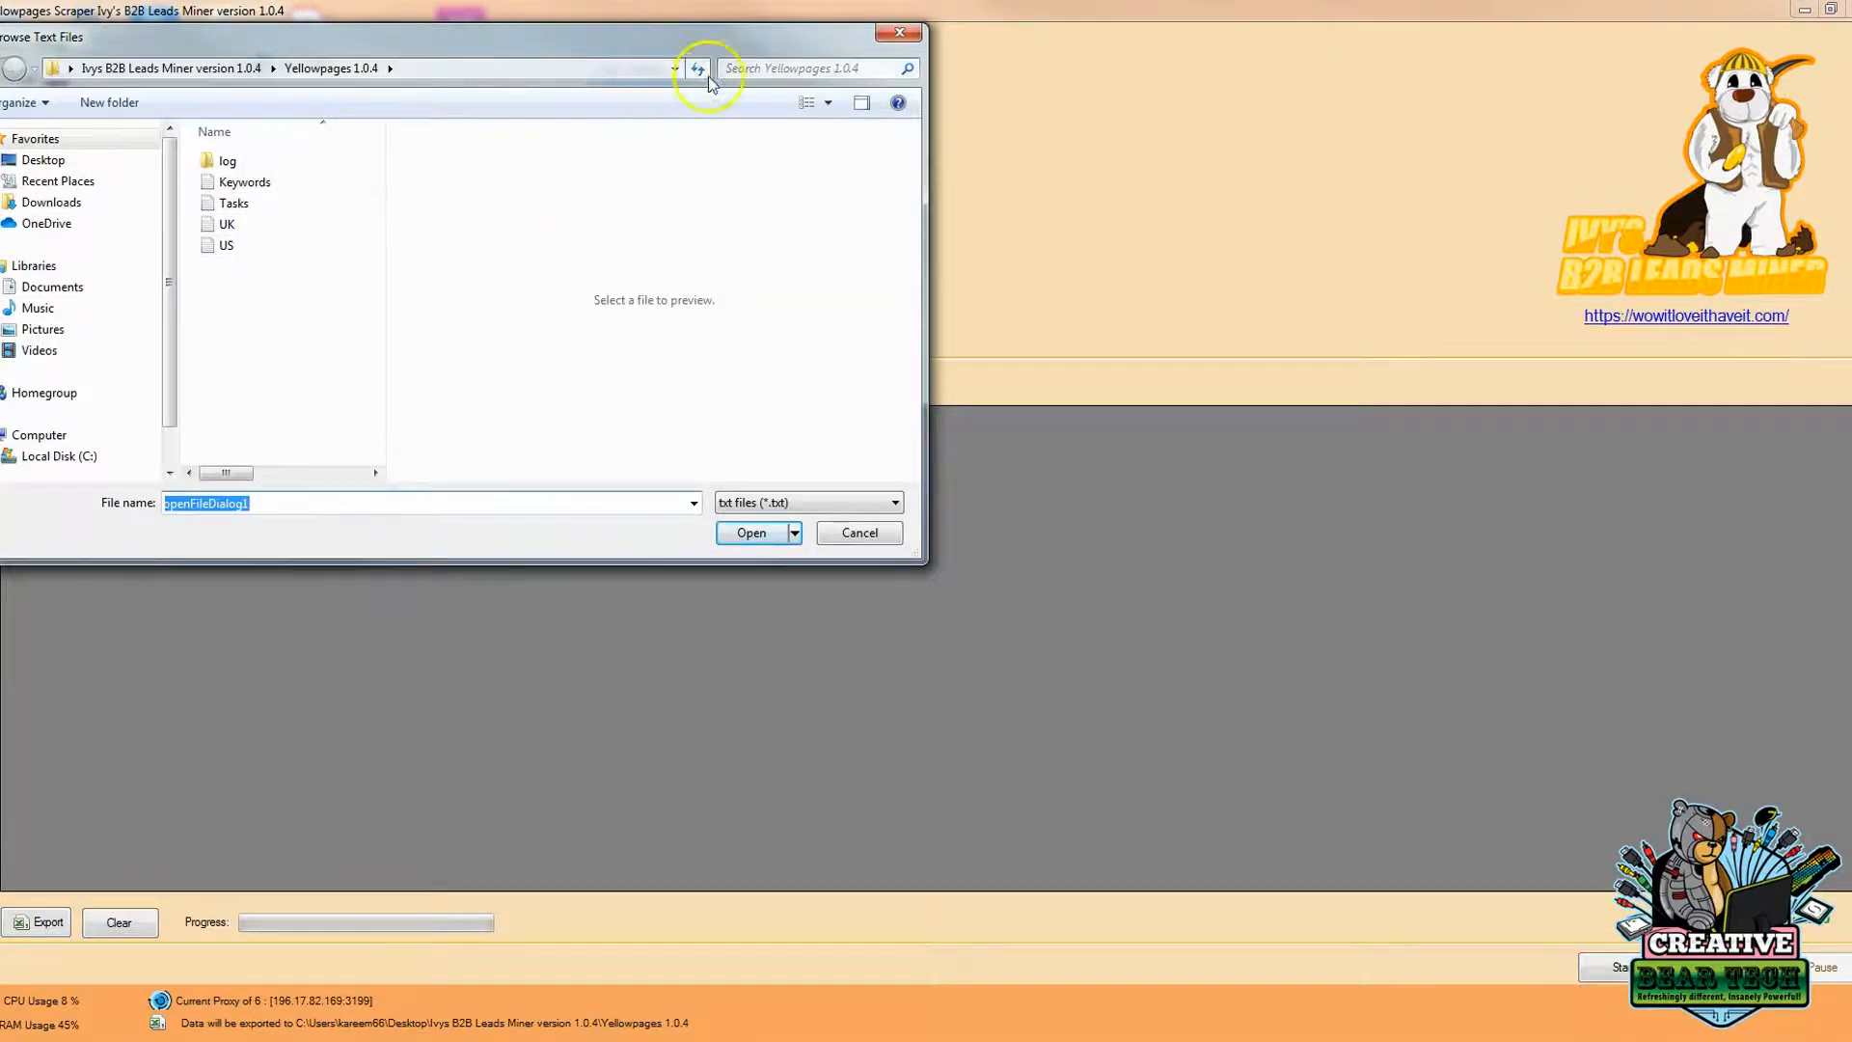
left_click(899, 32)
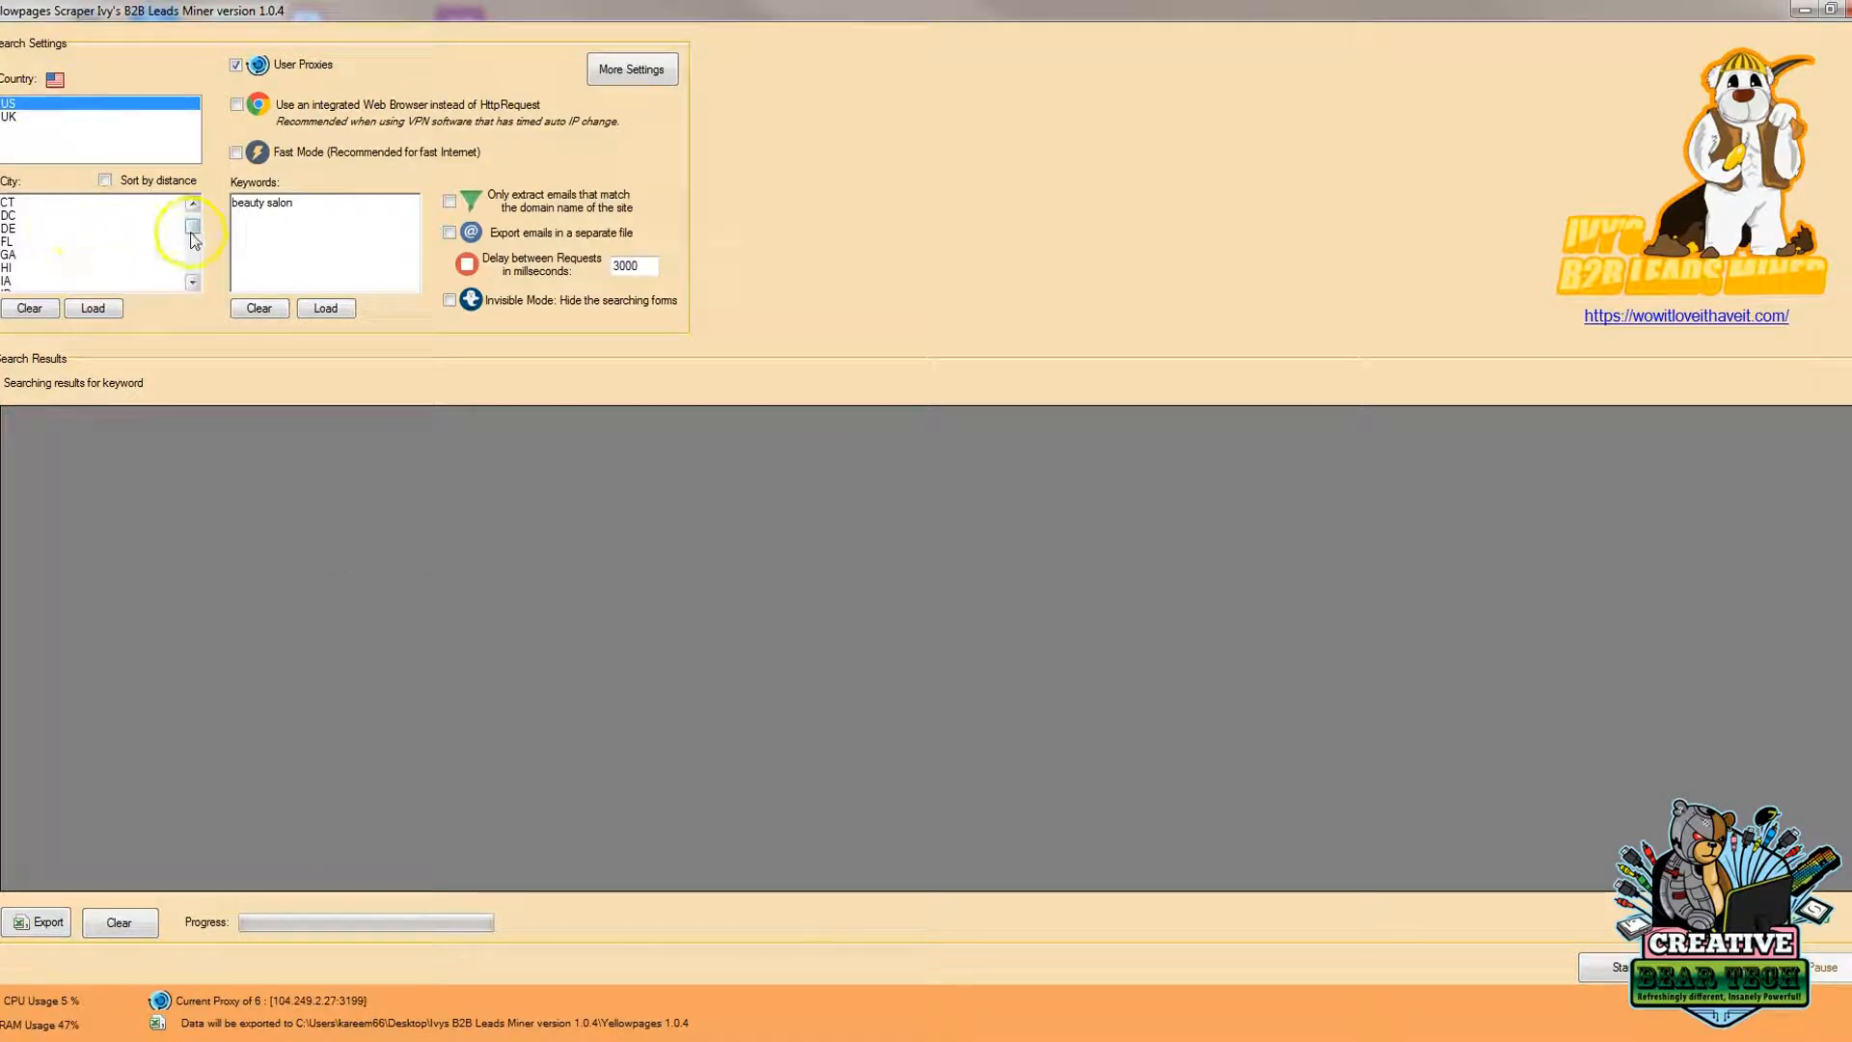
left_click_drag(193, 227, 193, 215)
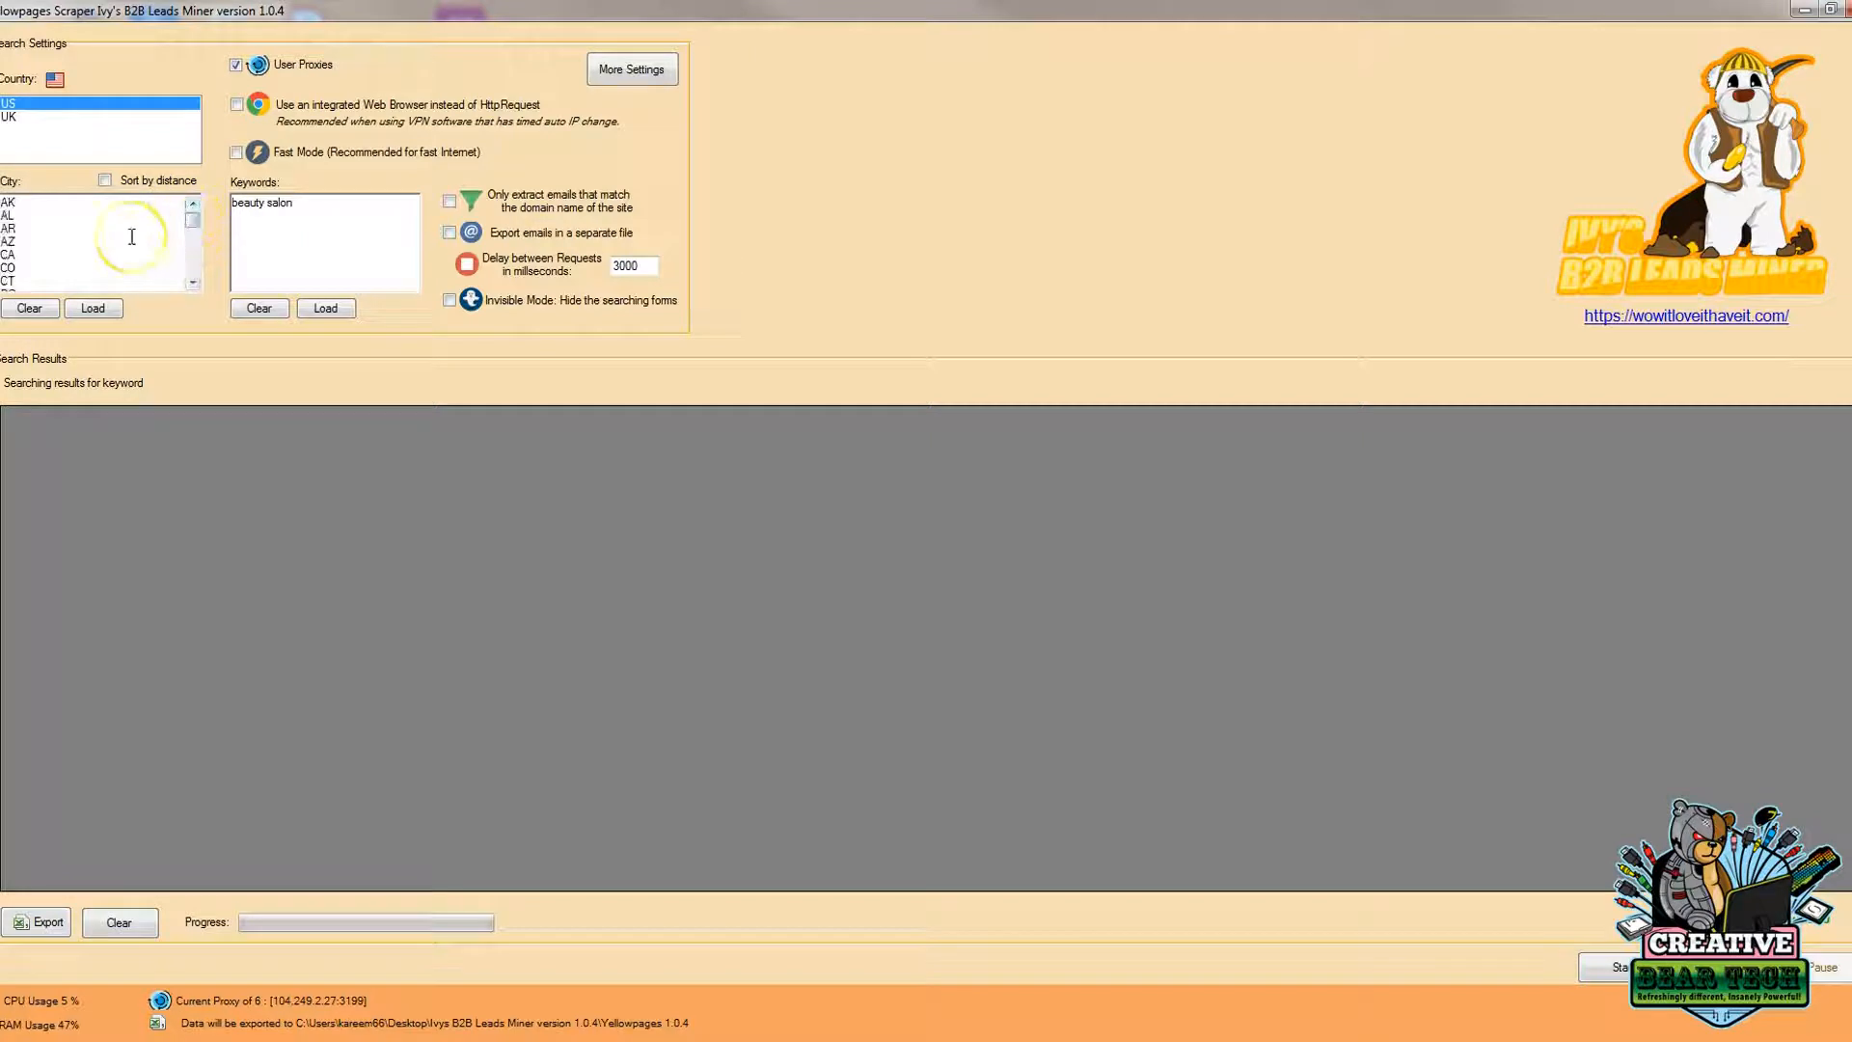
Step: Delete the 'beauty salon' keyword from the Keywords list
left_click(301, 223)
left_click(305, 221)
left_click_drag(314, 208, 234, 204)
key("BackSpace")
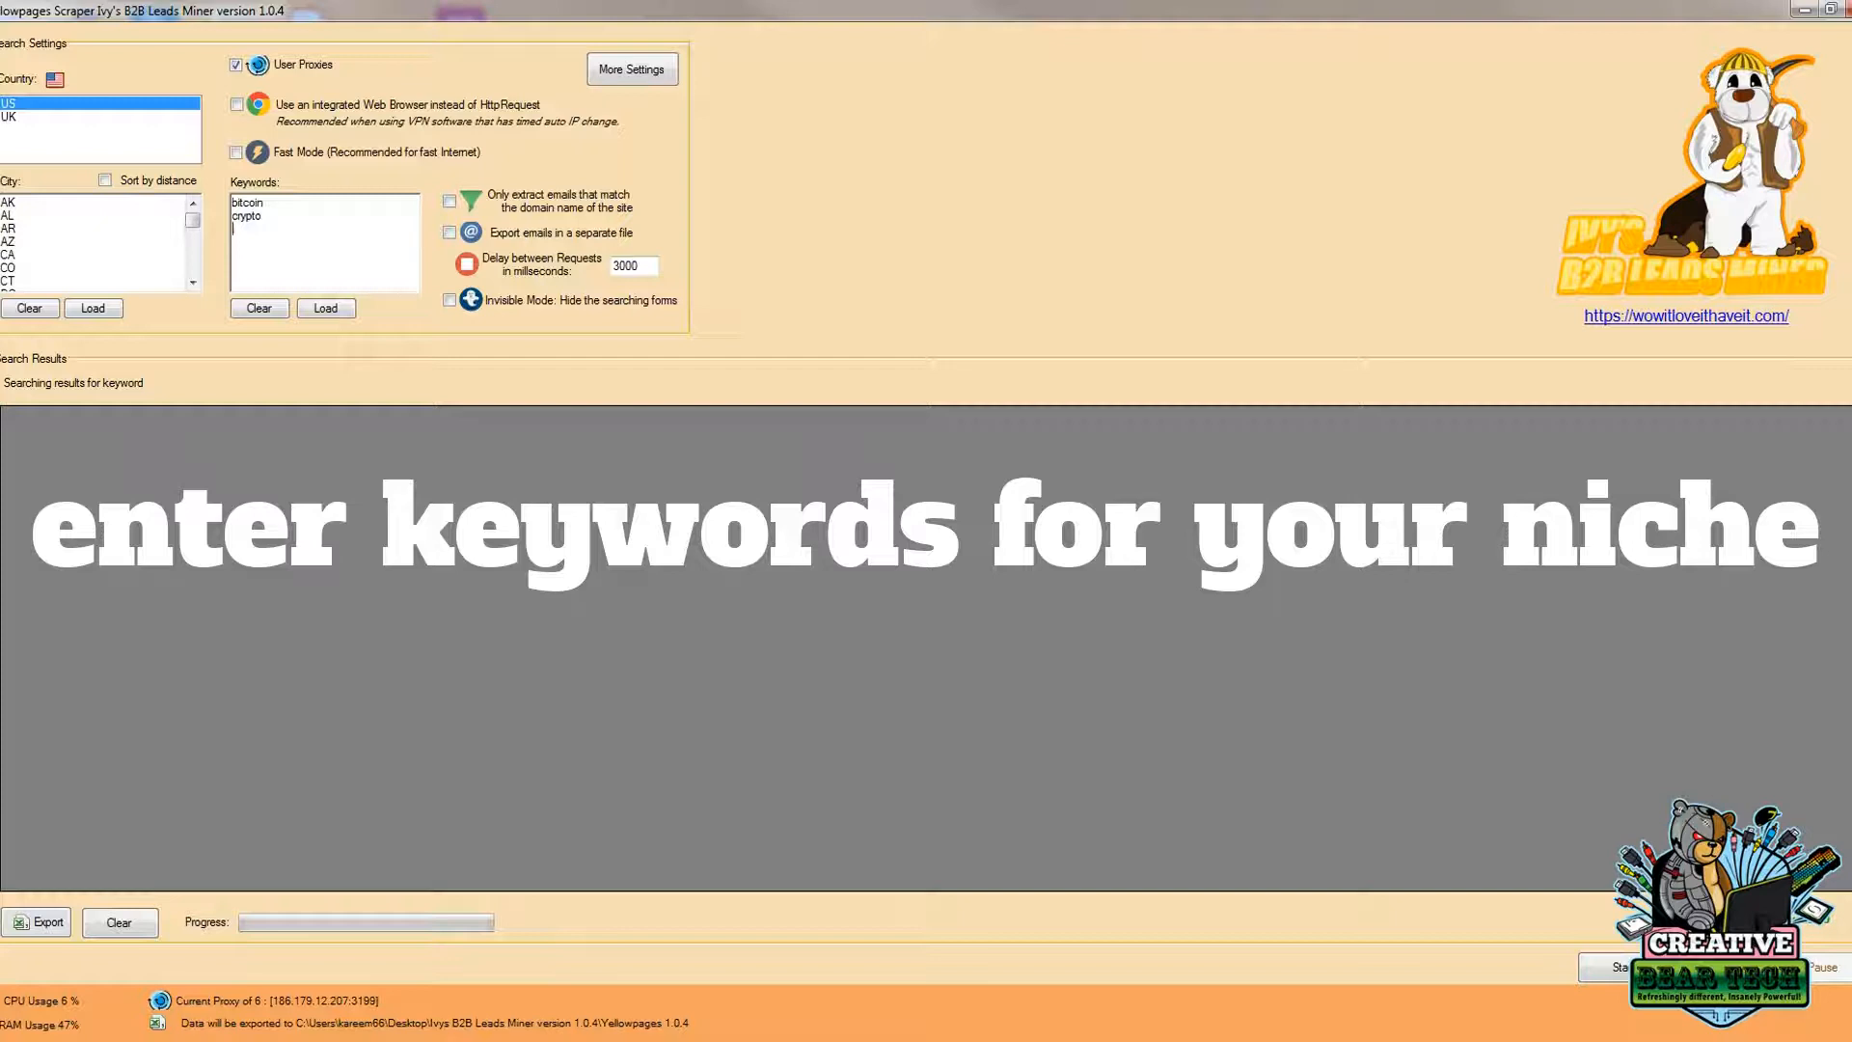
Step: Add 'cryptocurrency' to the keywords alongside bitcoin and crypto
type("cryptocurrency")
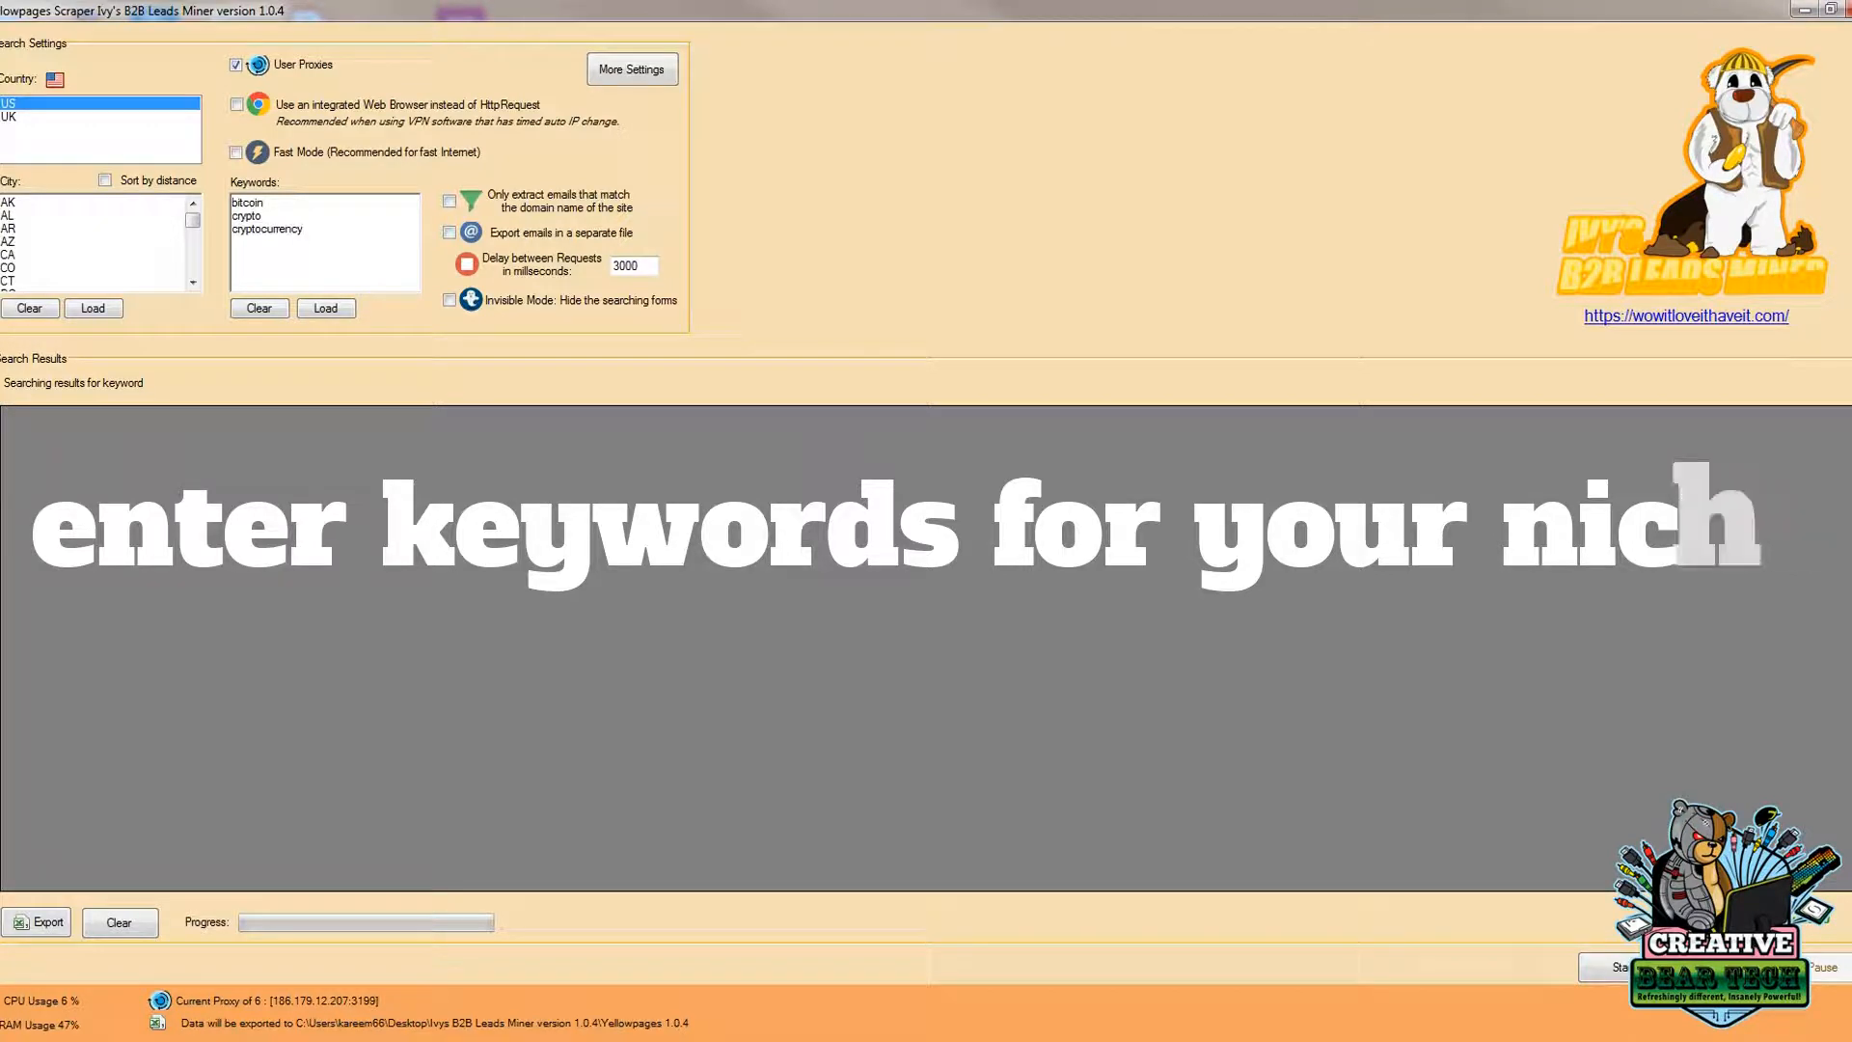
left_click(319, 200)
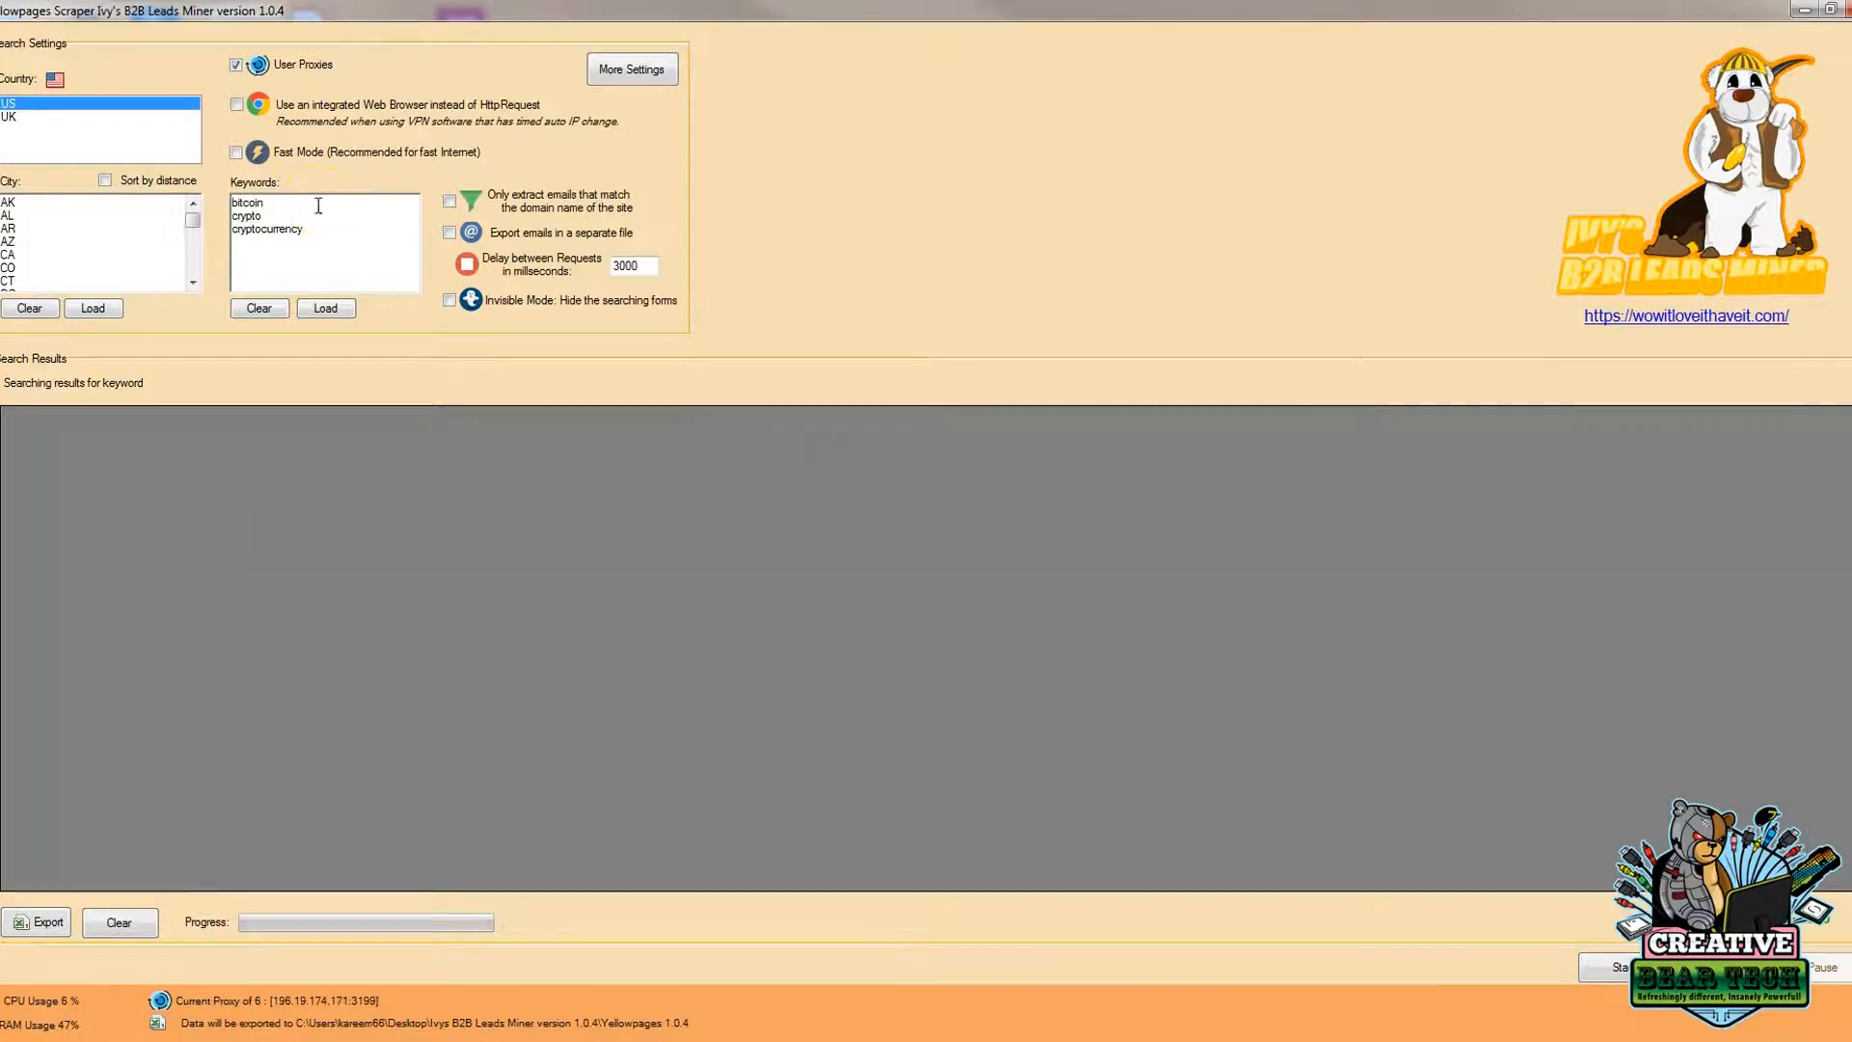
left_click(319, 227)
left_click(324, 309)
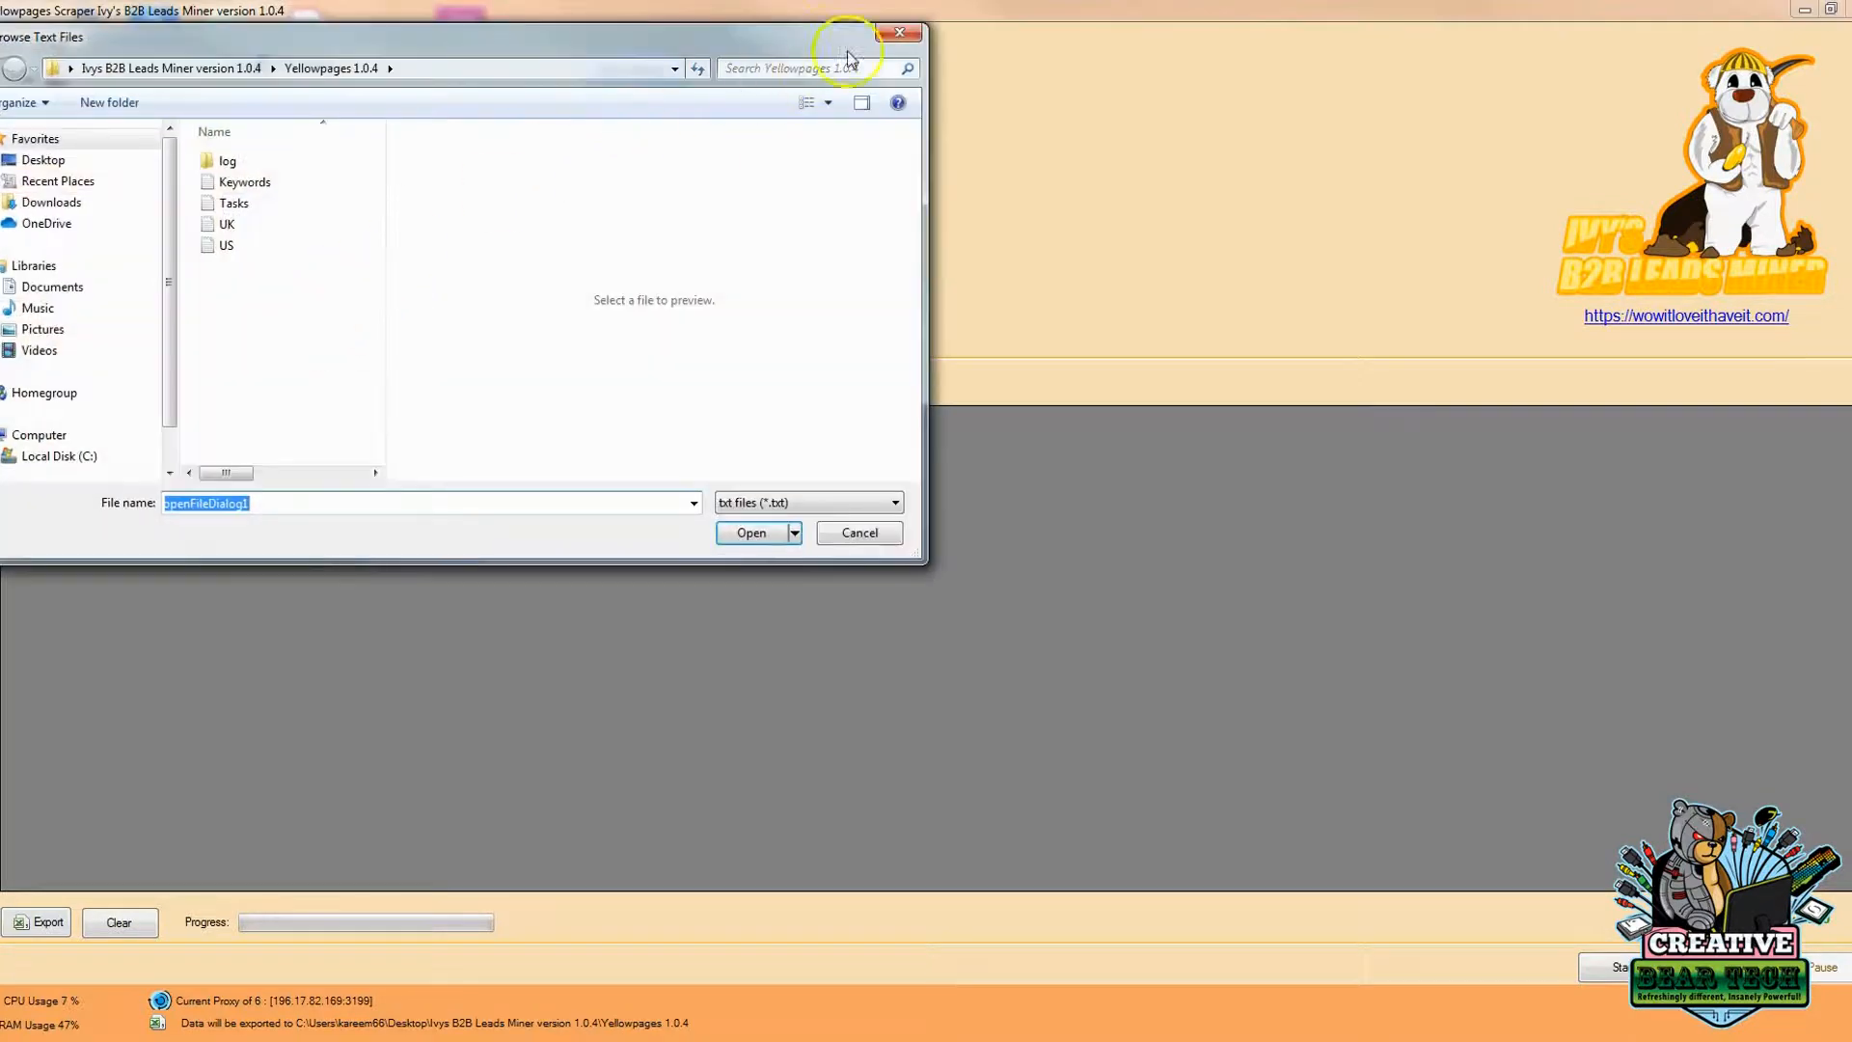
left_click(892, 34)
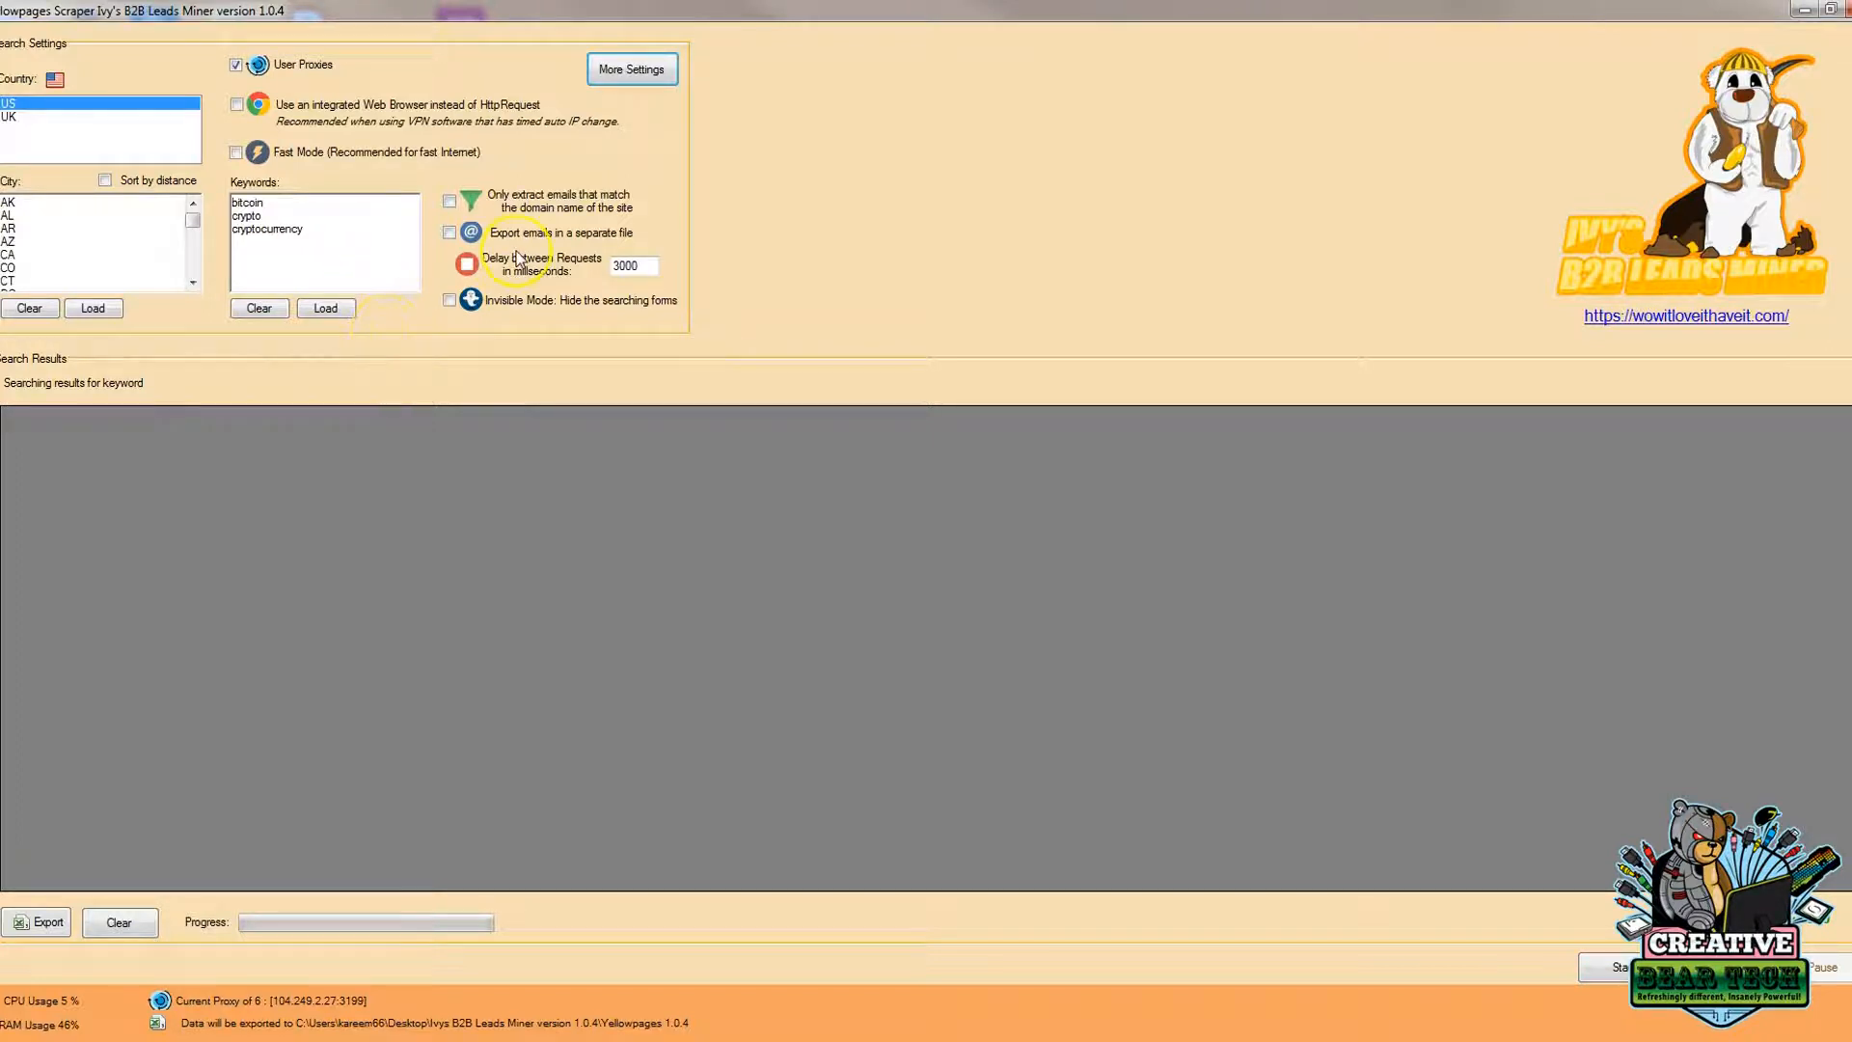
Step: Reopen More Settings to view the proxy list and Yellowpages 1.0.4 export path
left_click(632, 74)
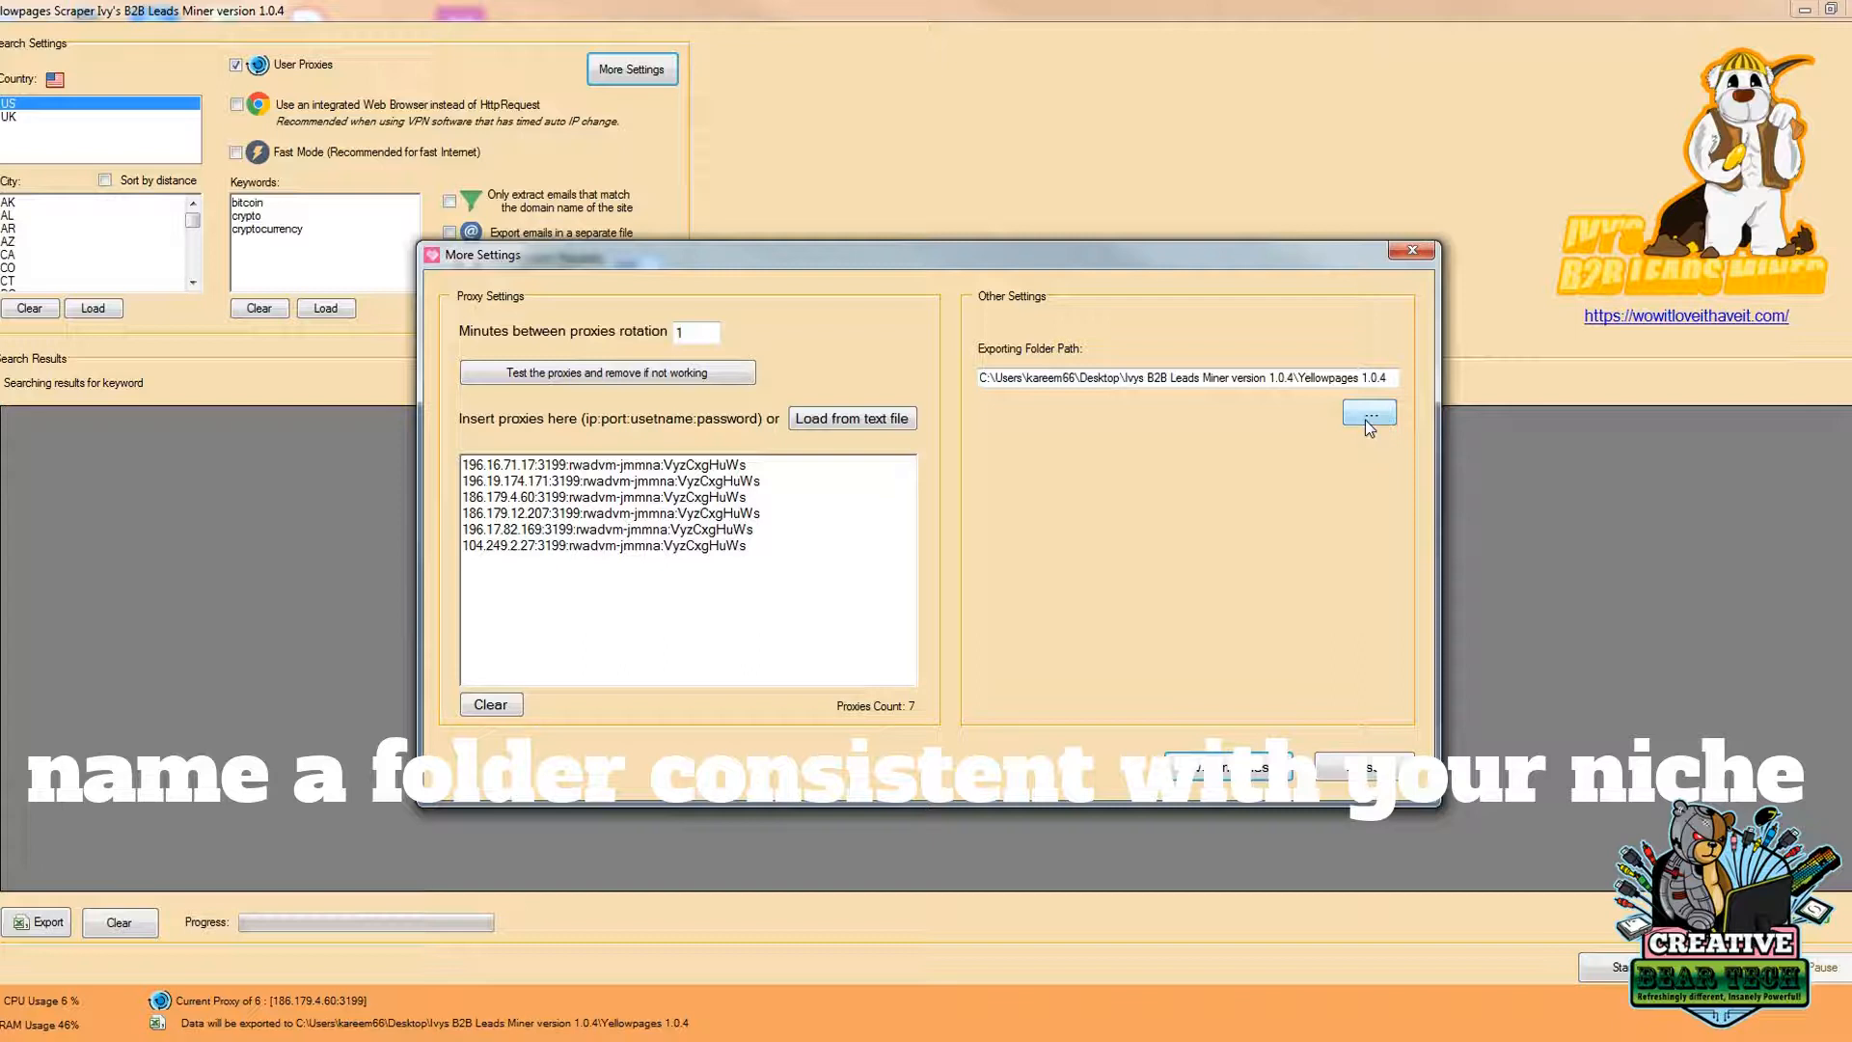
Step: Create a 'bitcoin' folder inside Yellowpages 1.0.4 and choose it as the export folder
left_click(1368, 413)
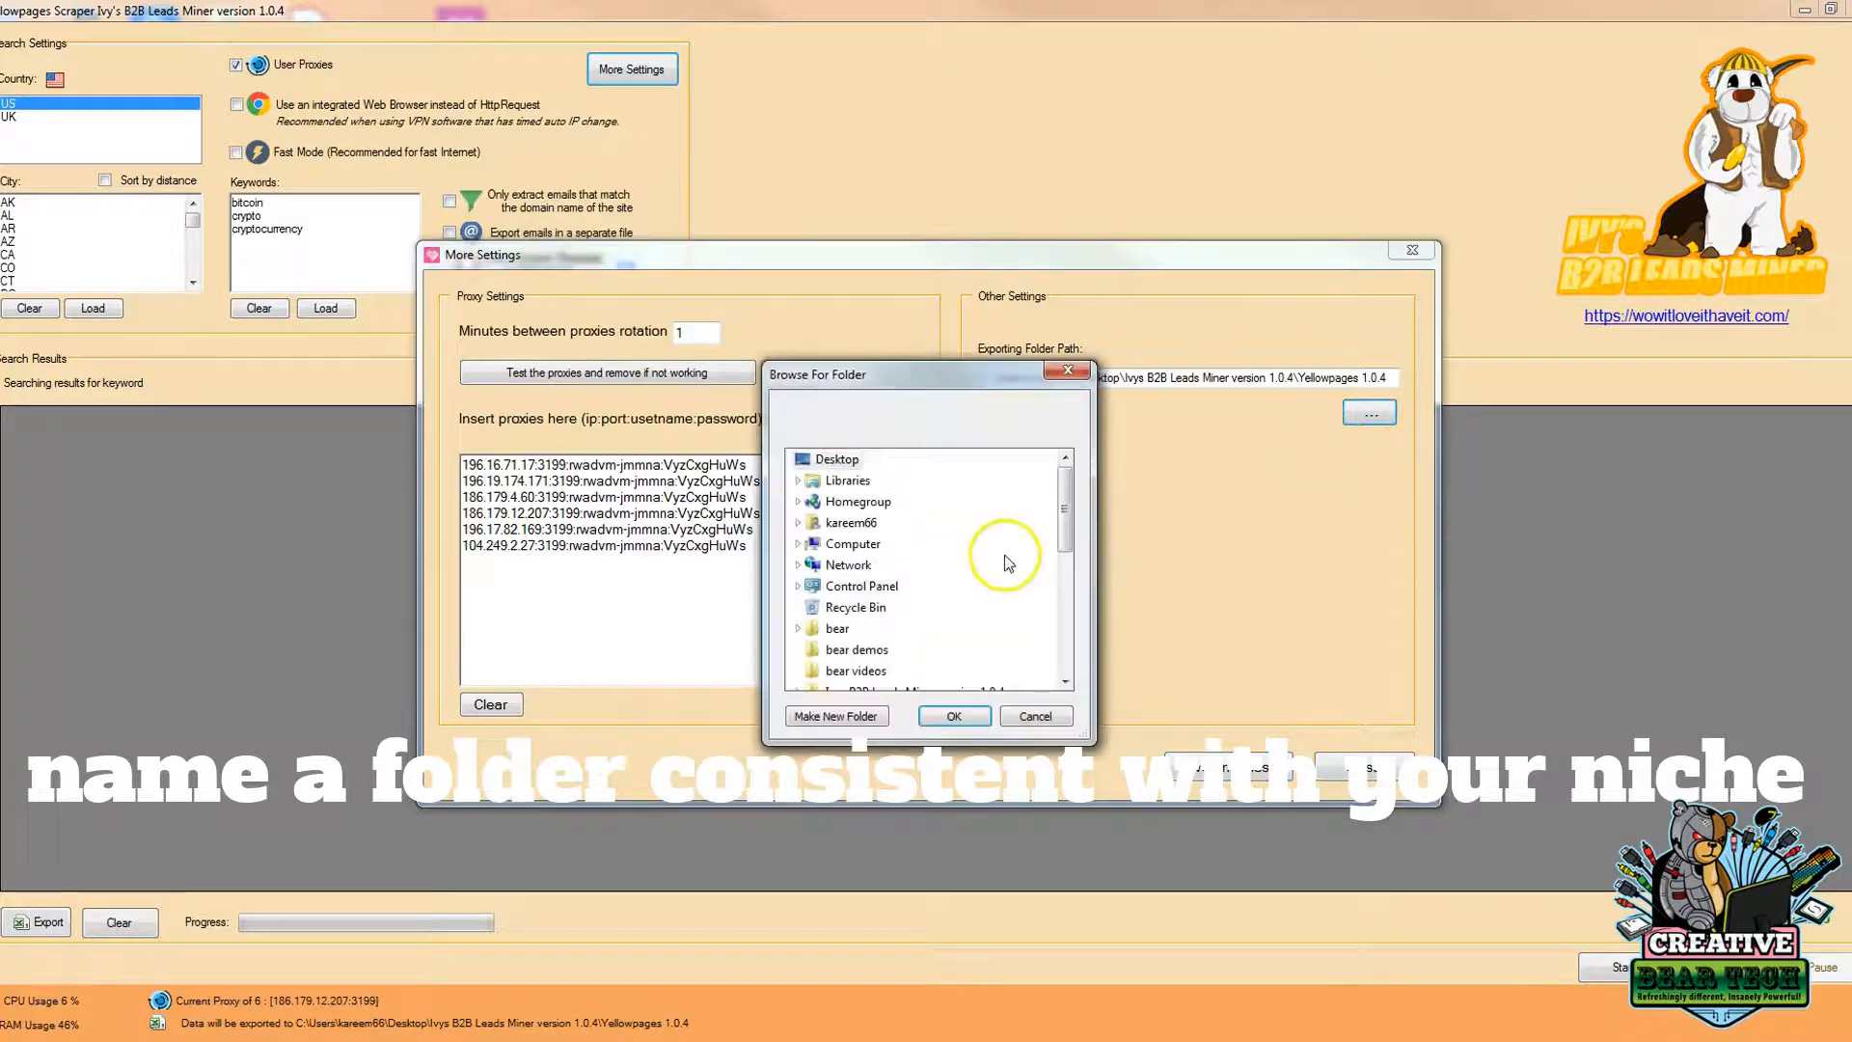
left_click_drag(1070, 521, 1062, 586)
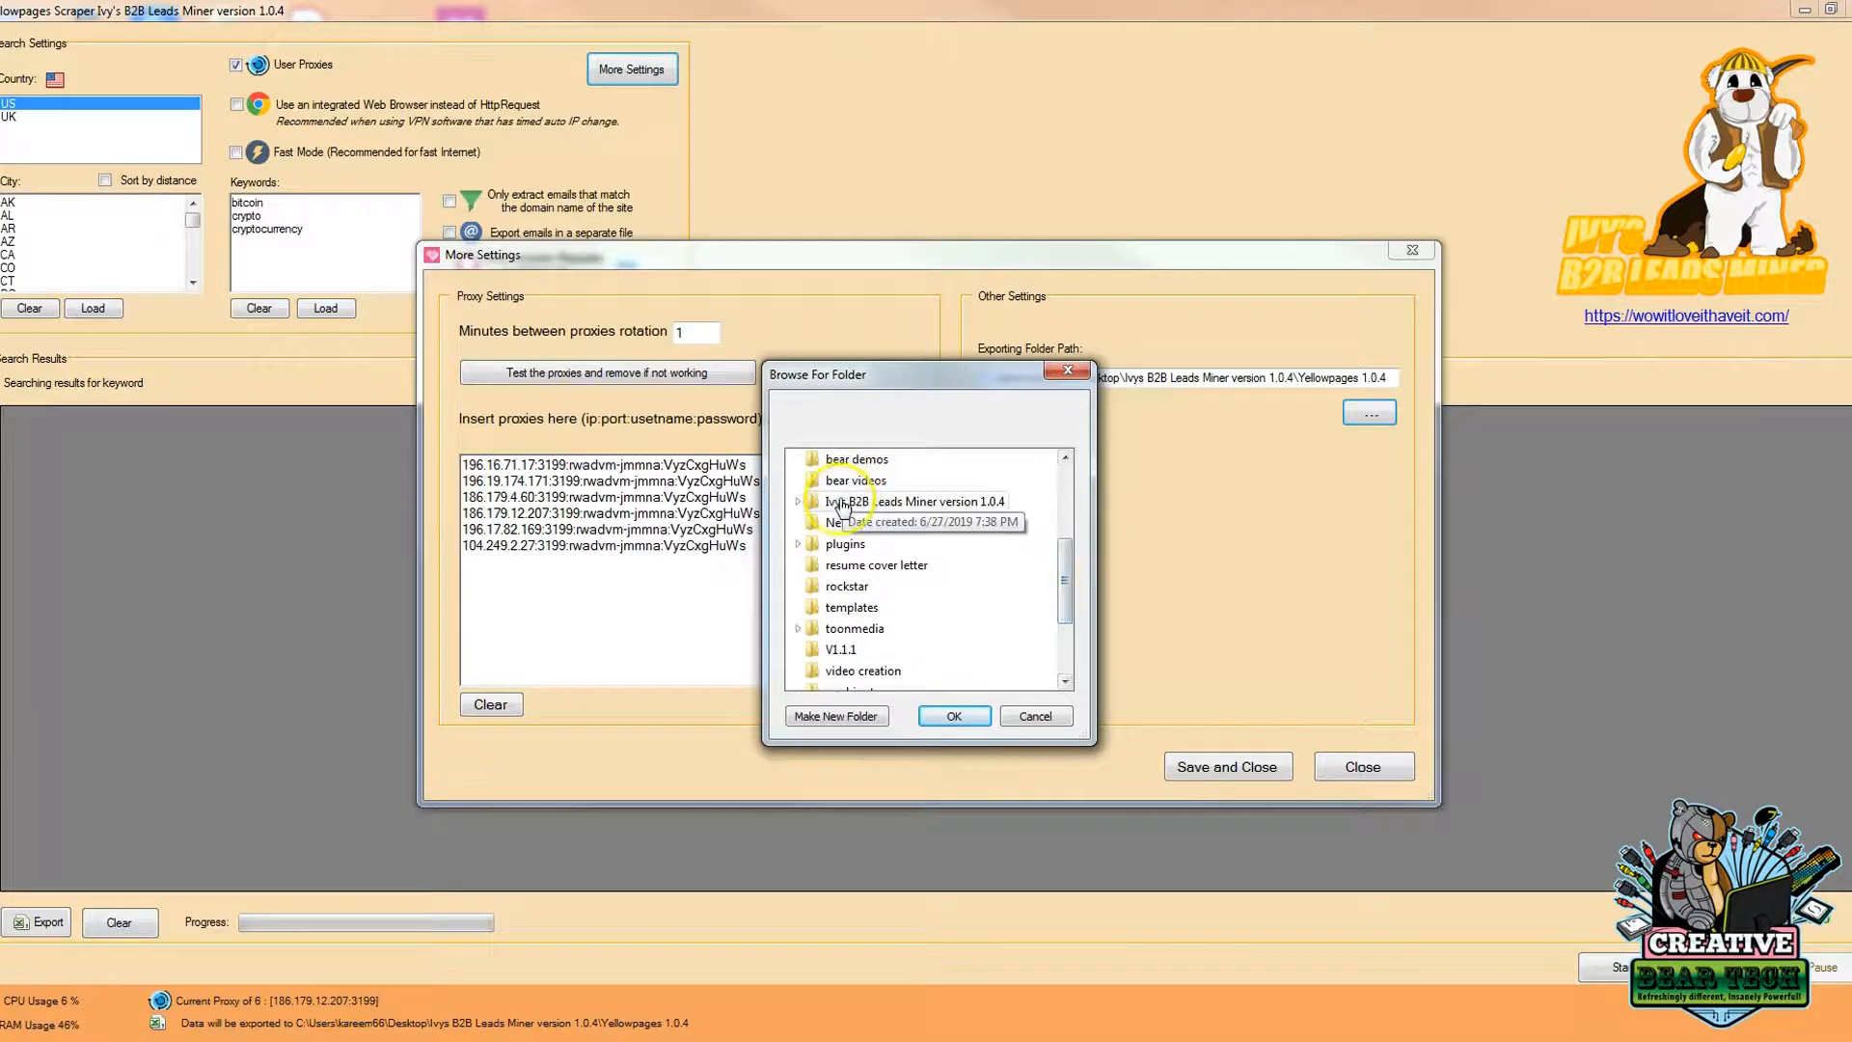
left_click(867, 509)
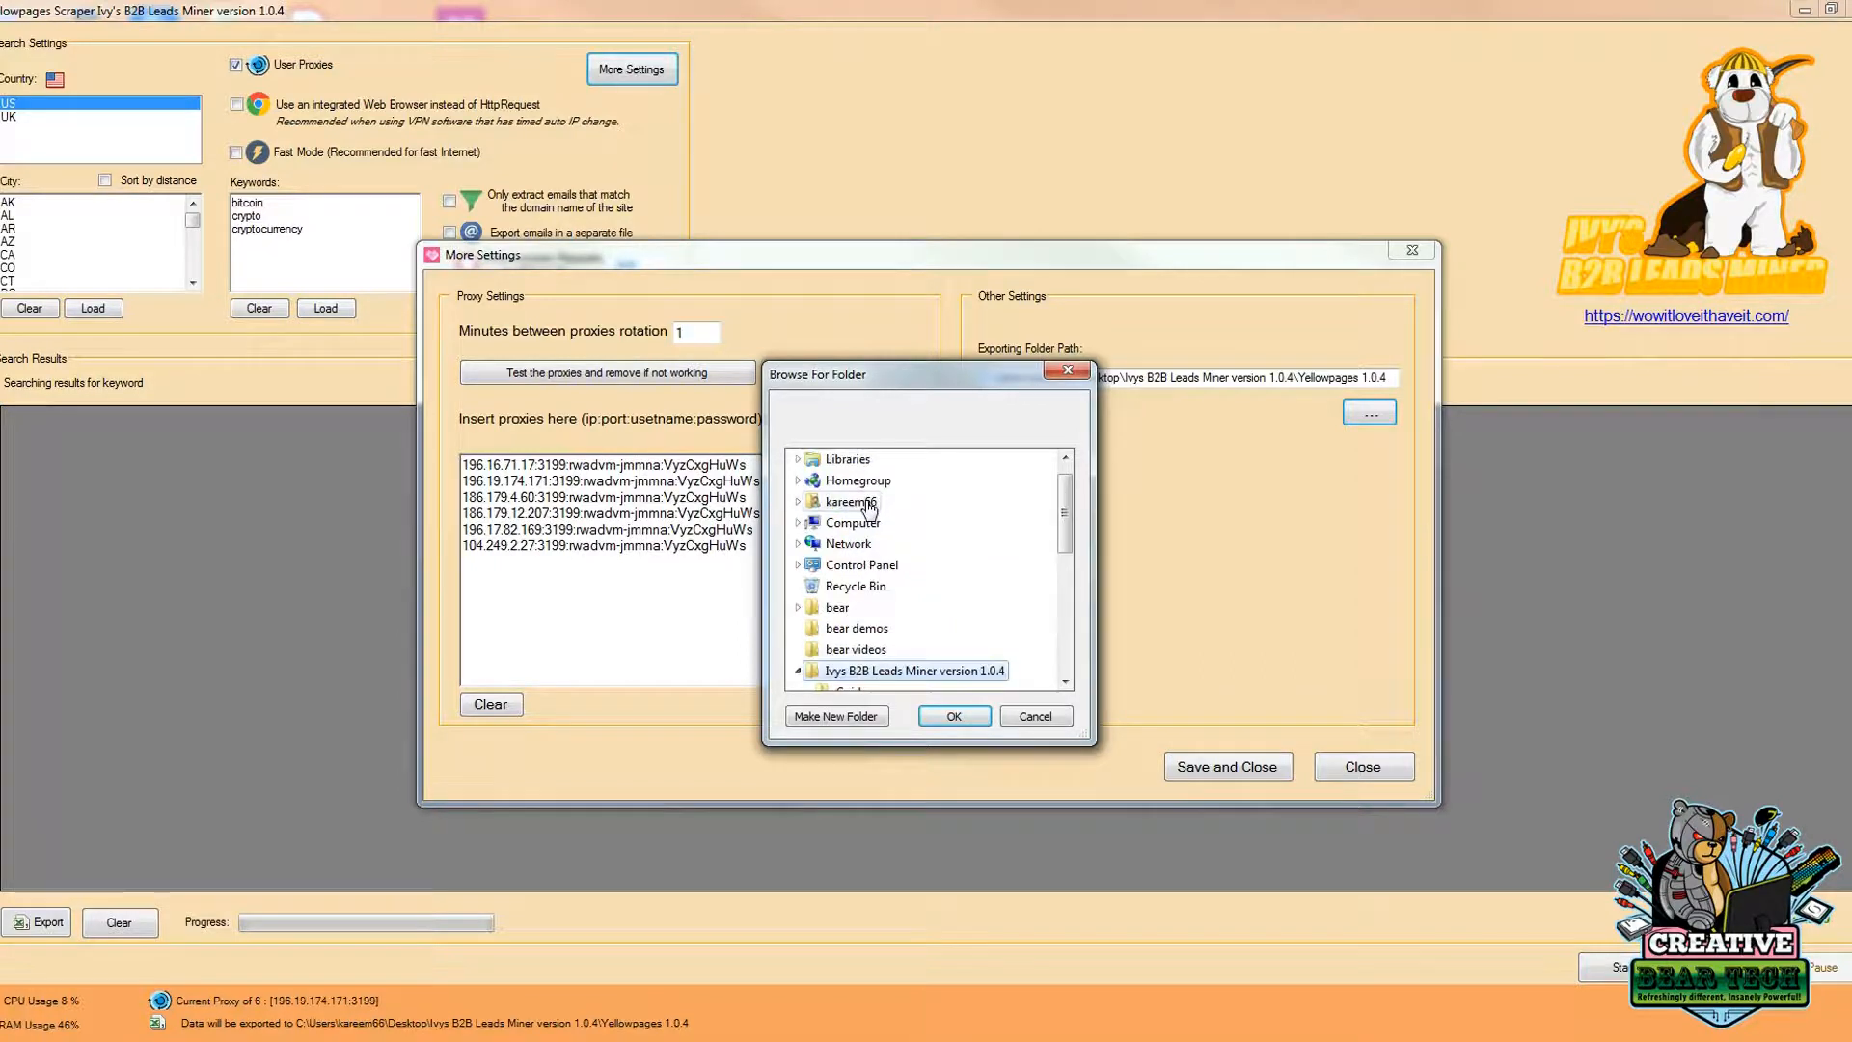
left_click_drag(1061, 521, 1066, 582)
left_click(883, 588)
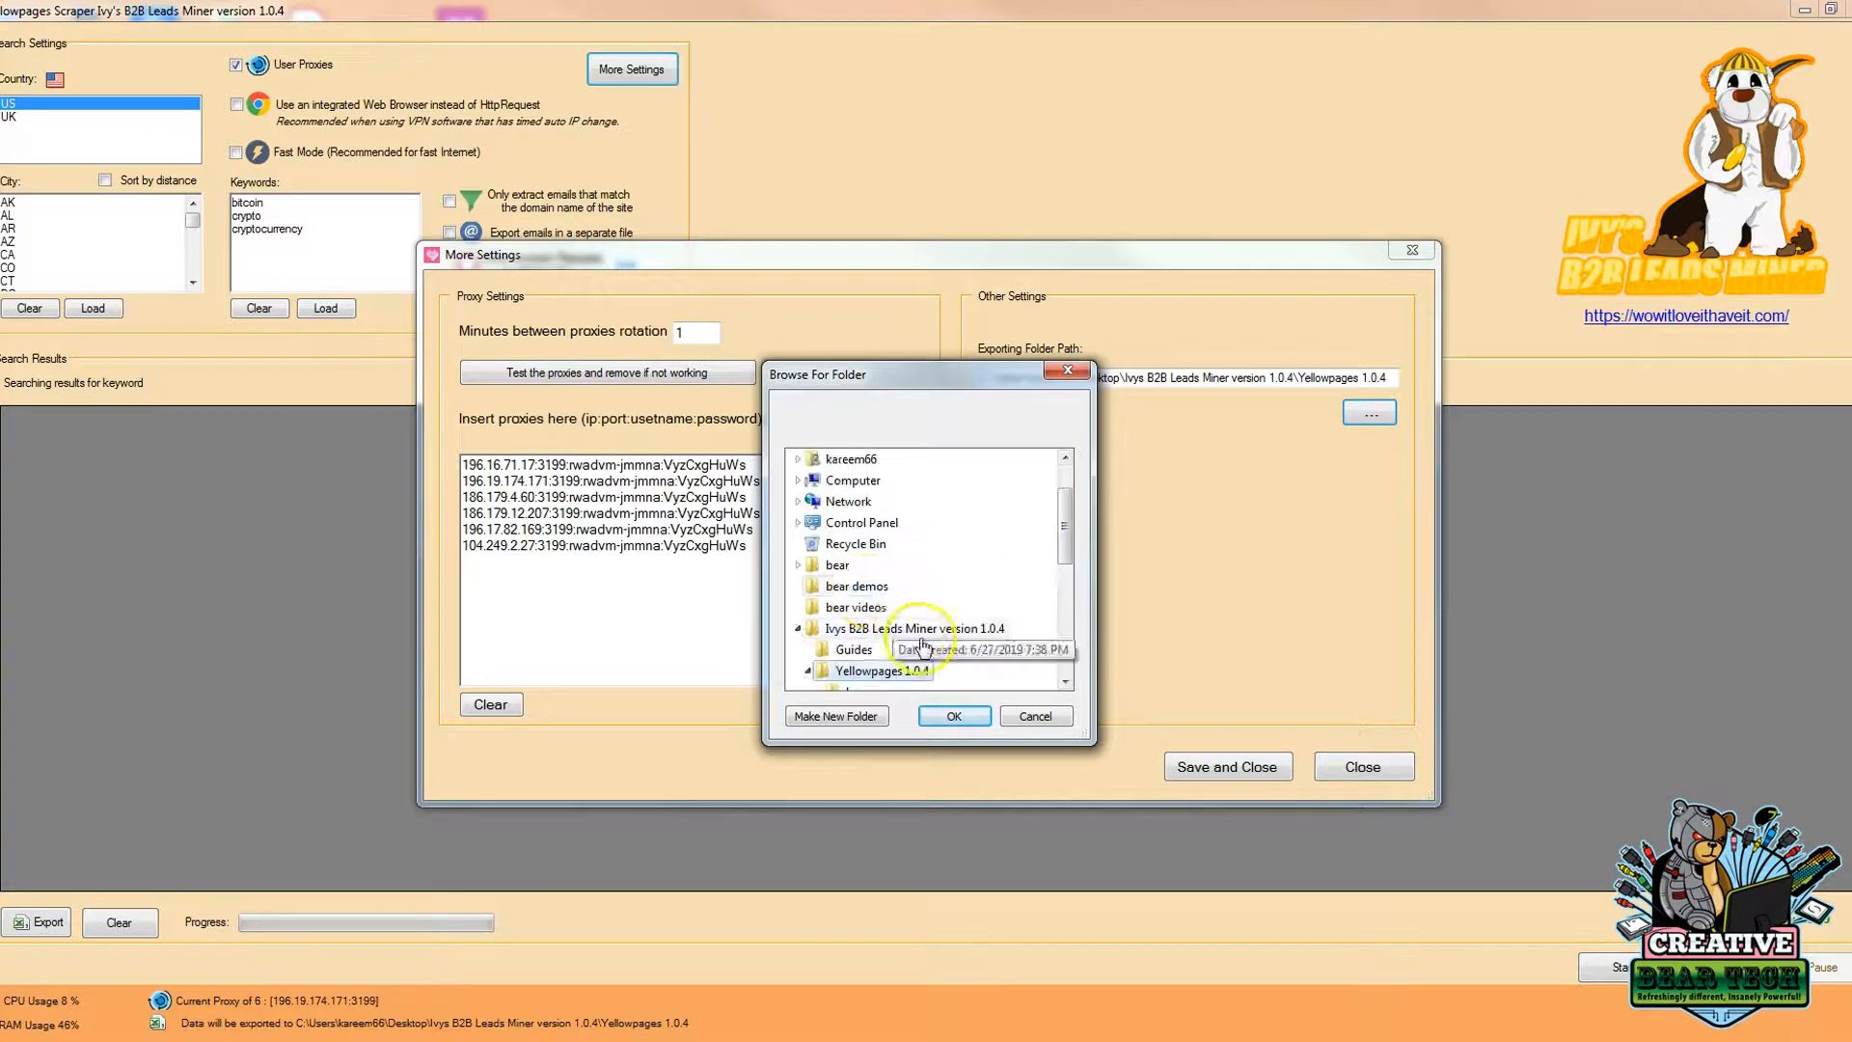
scroll(923, 644, "down", 2)
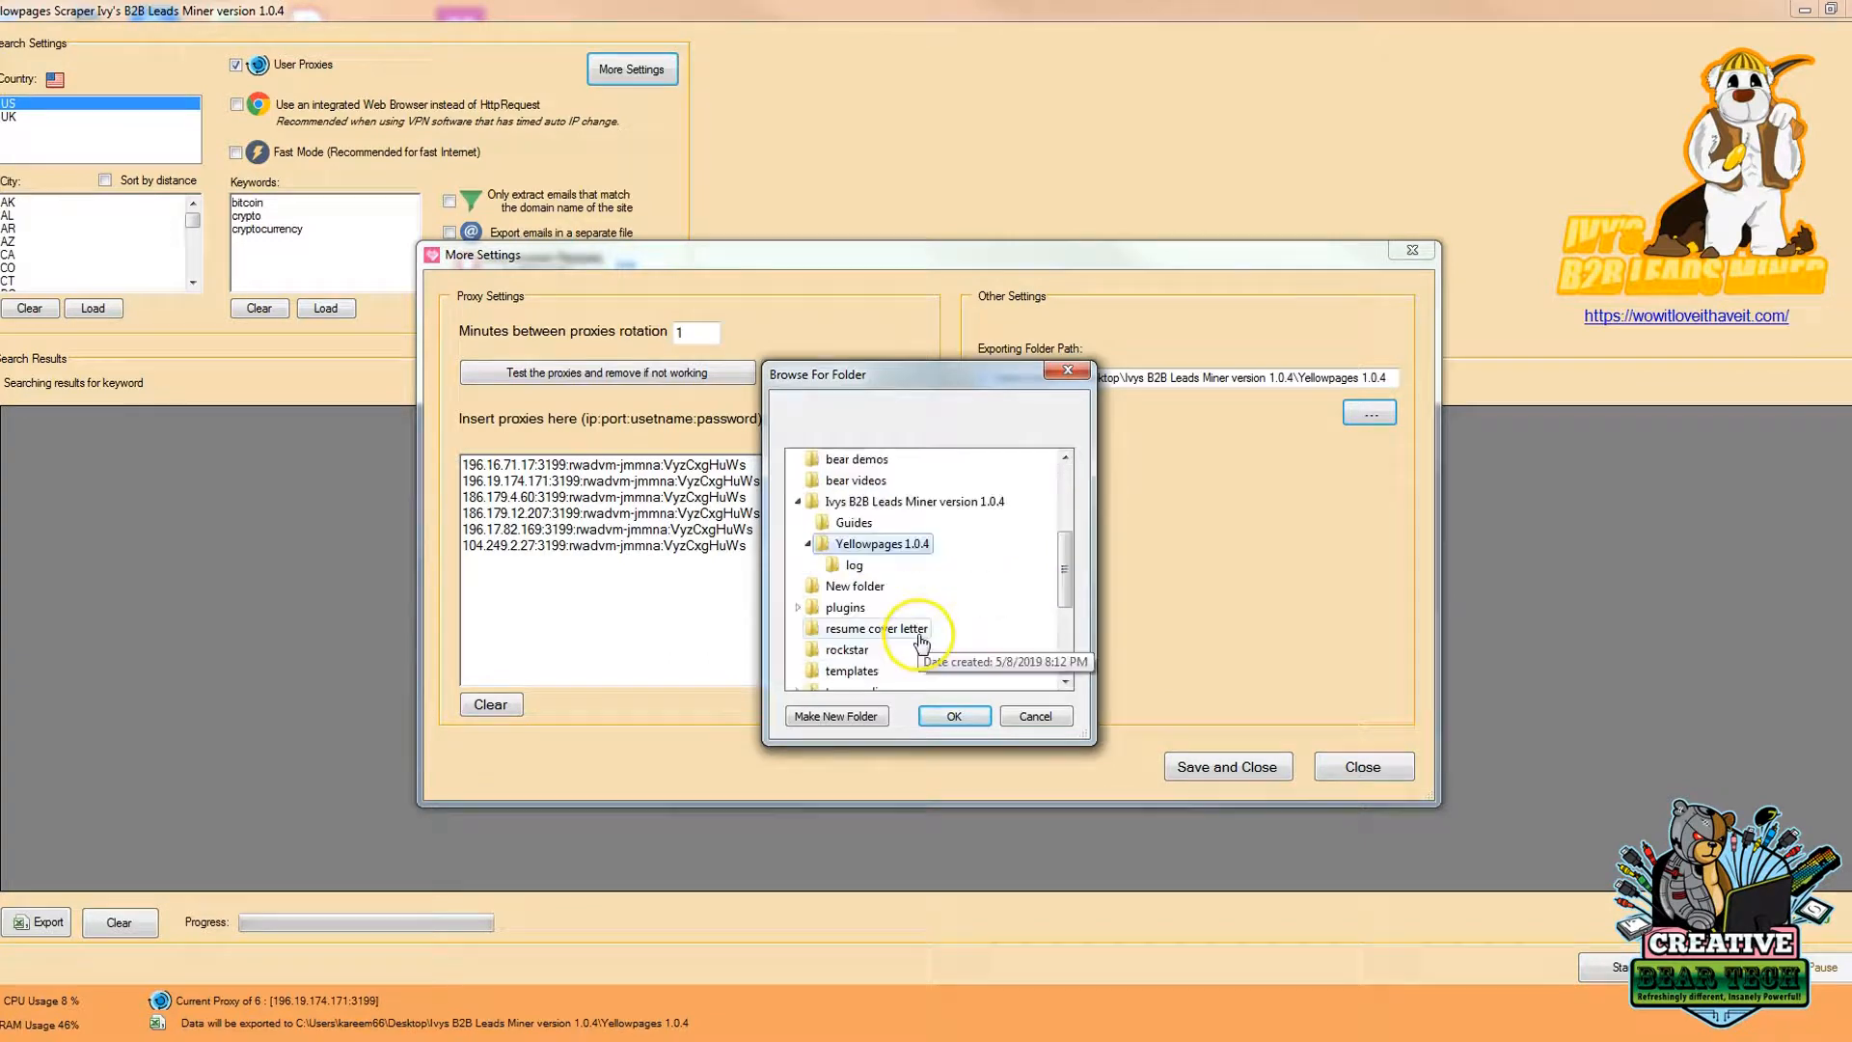
left_click(841, 715)
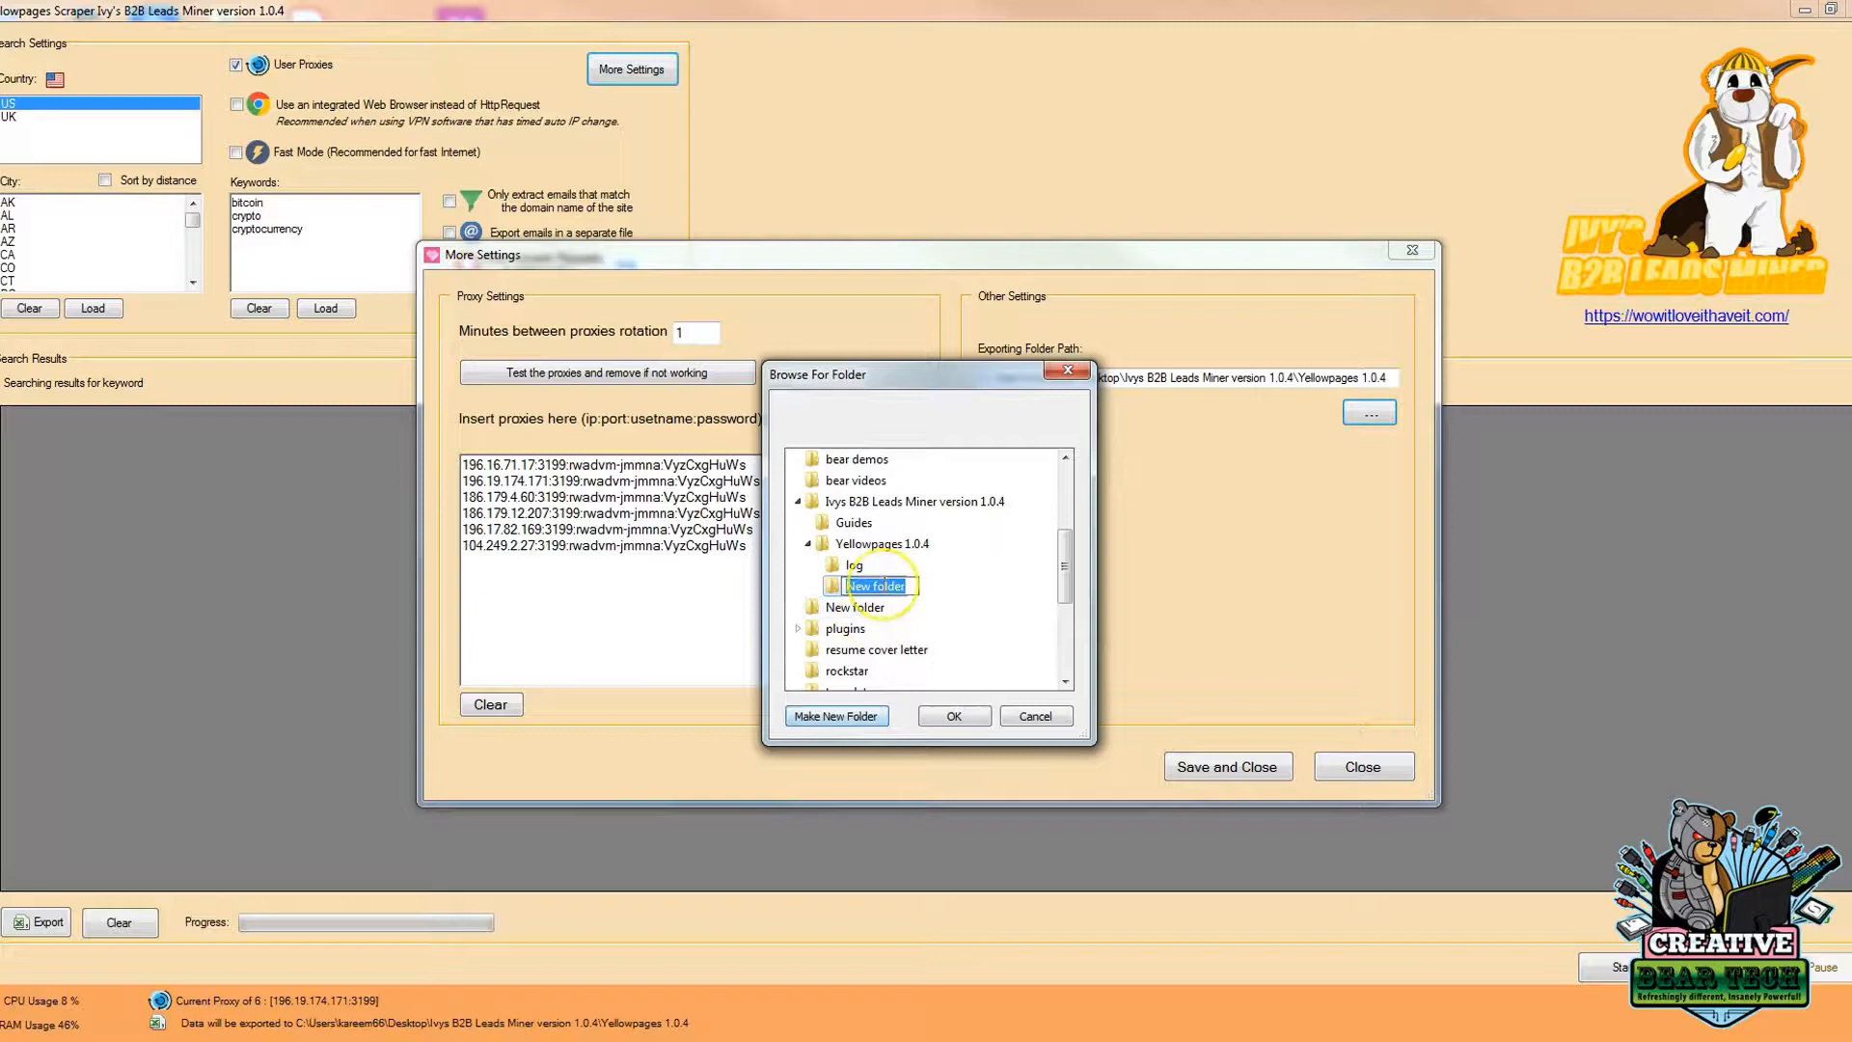
type("bitc")
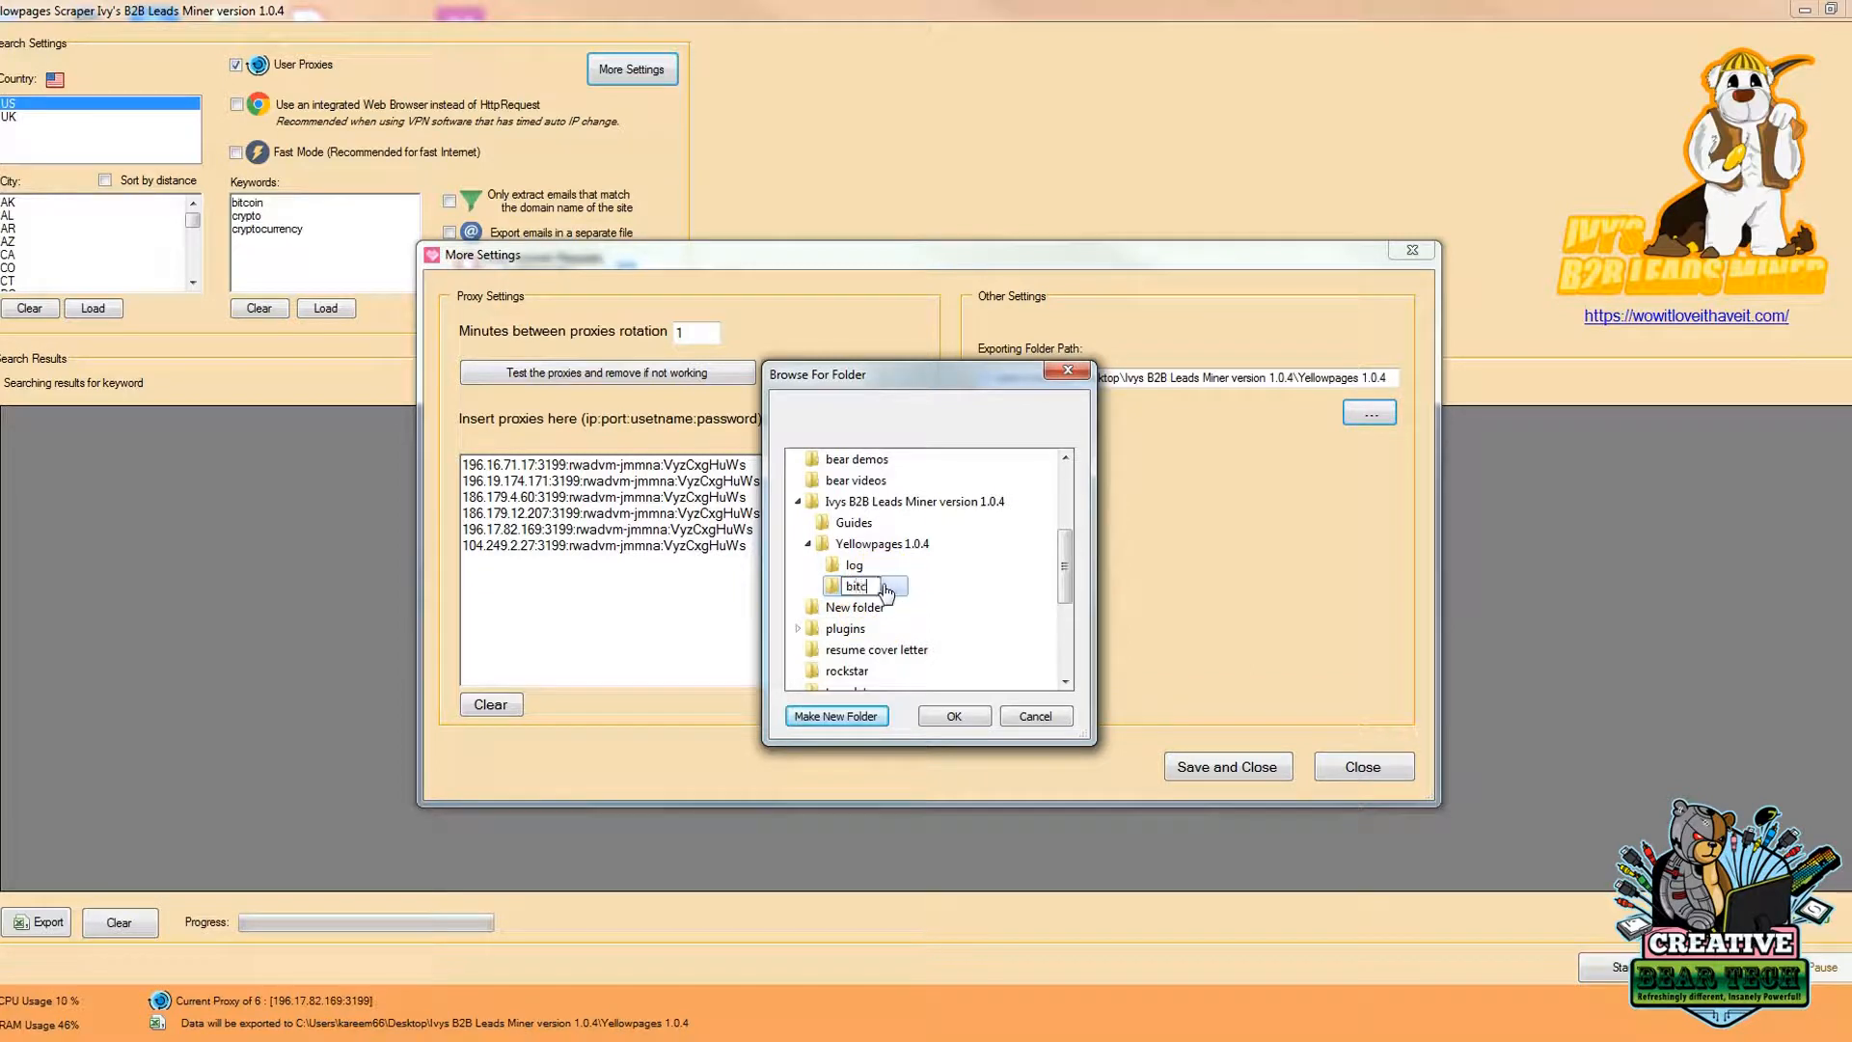
type("oin")
left_click(930, 584)
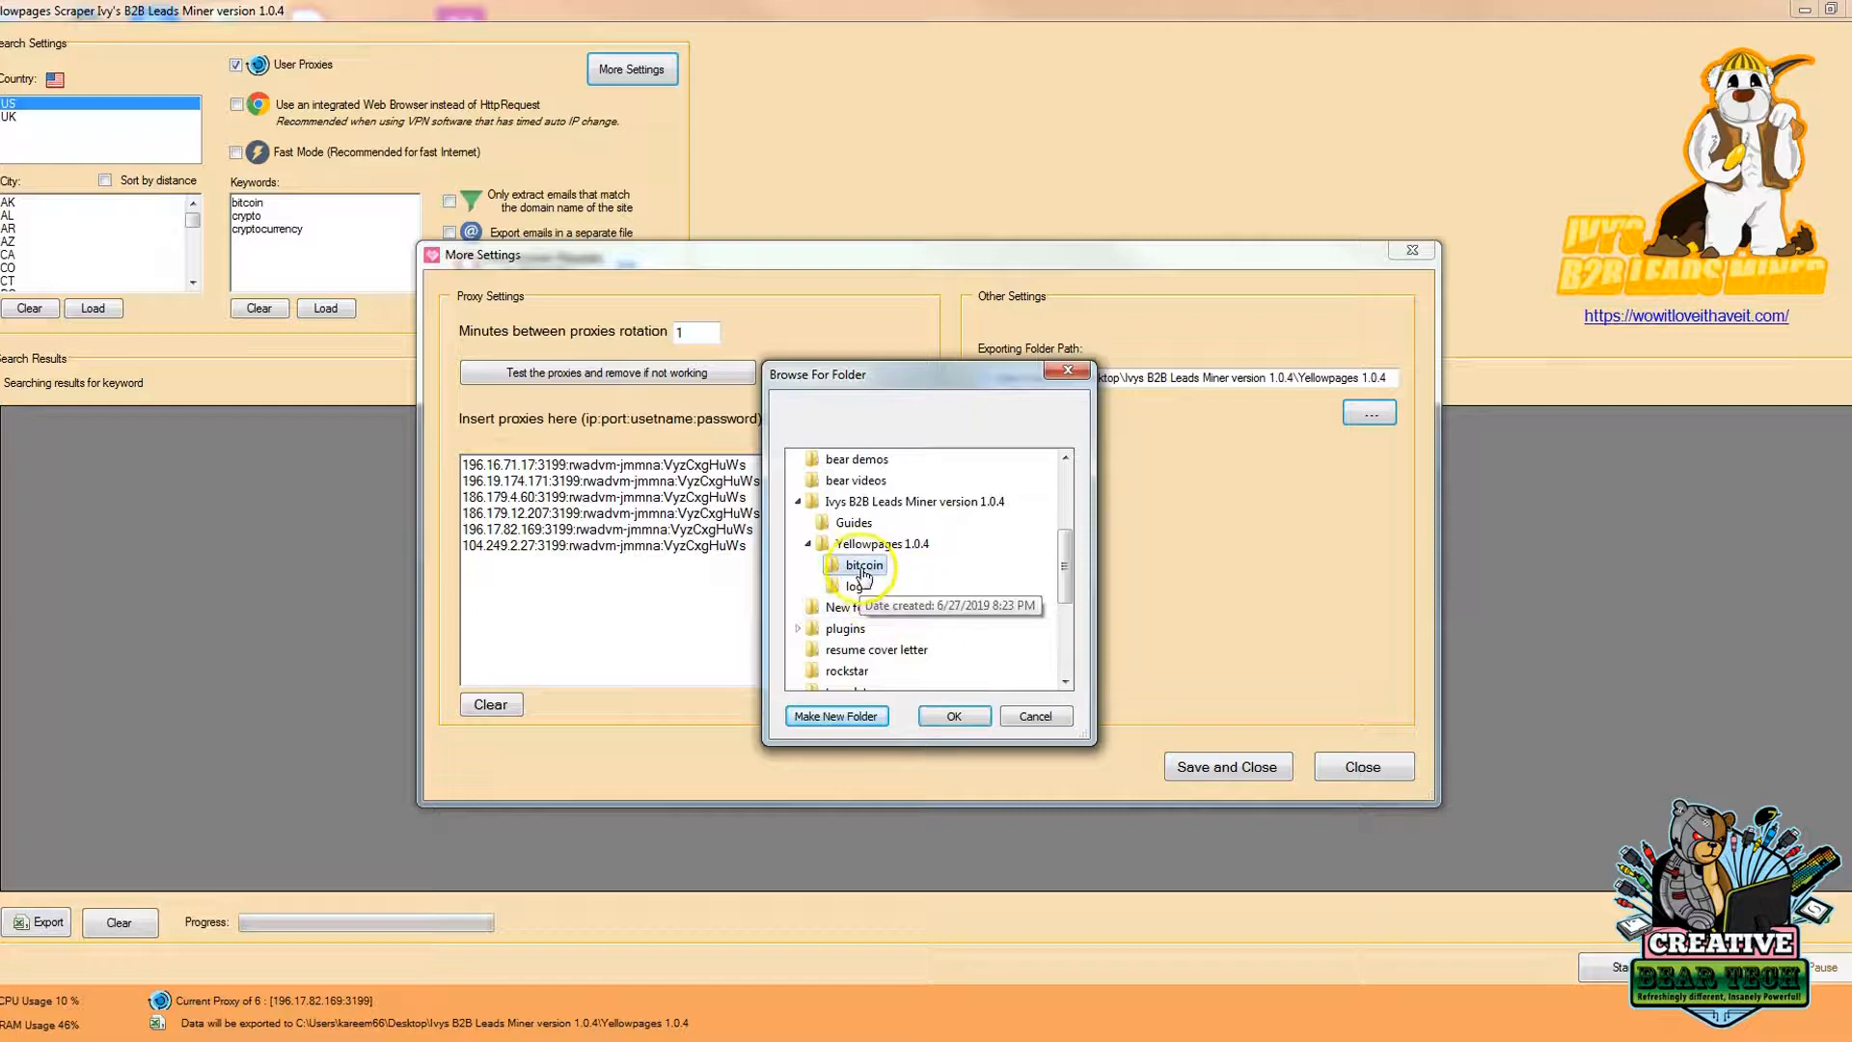
left_click(953, 716)
Step: Check that the export path ends in bitcoin, then save and close More Settings
left_click_drag(1314, 381, 1429, 381)
left_click(1378, 379)
double_click(1378, 379)
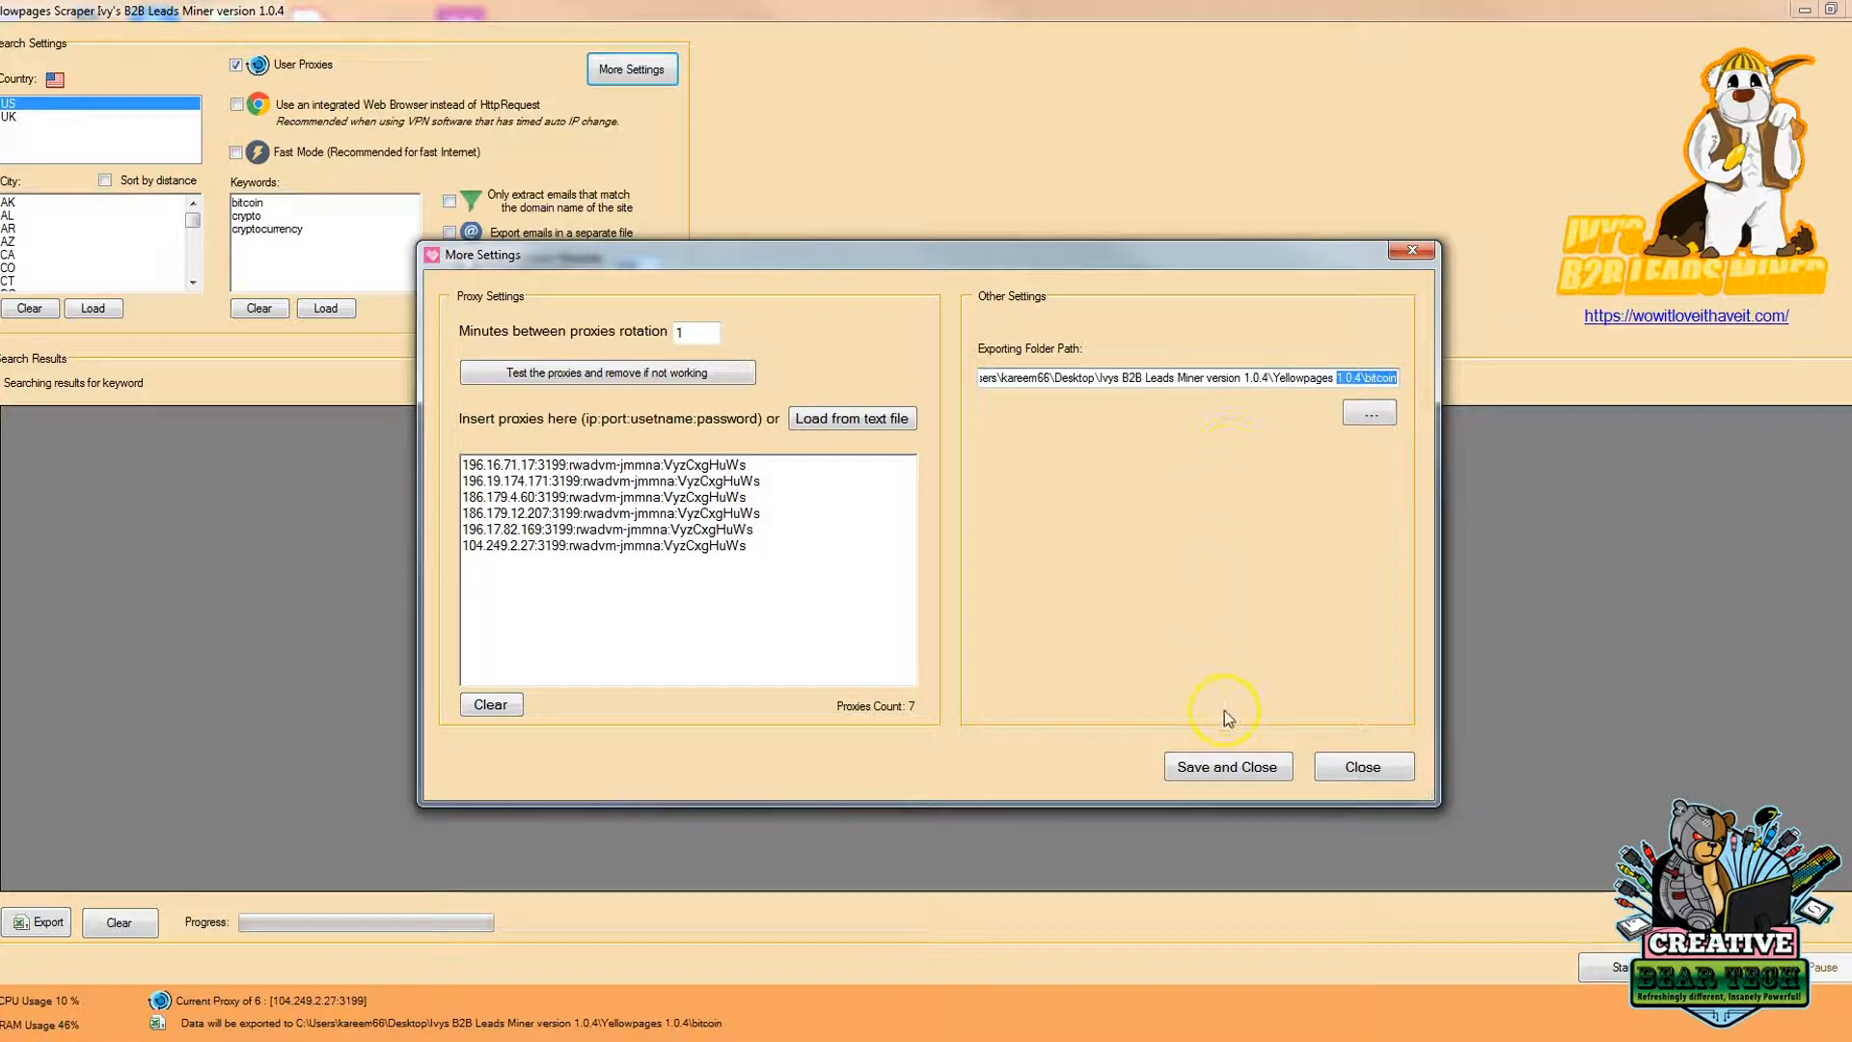
left_click(1223, 762)
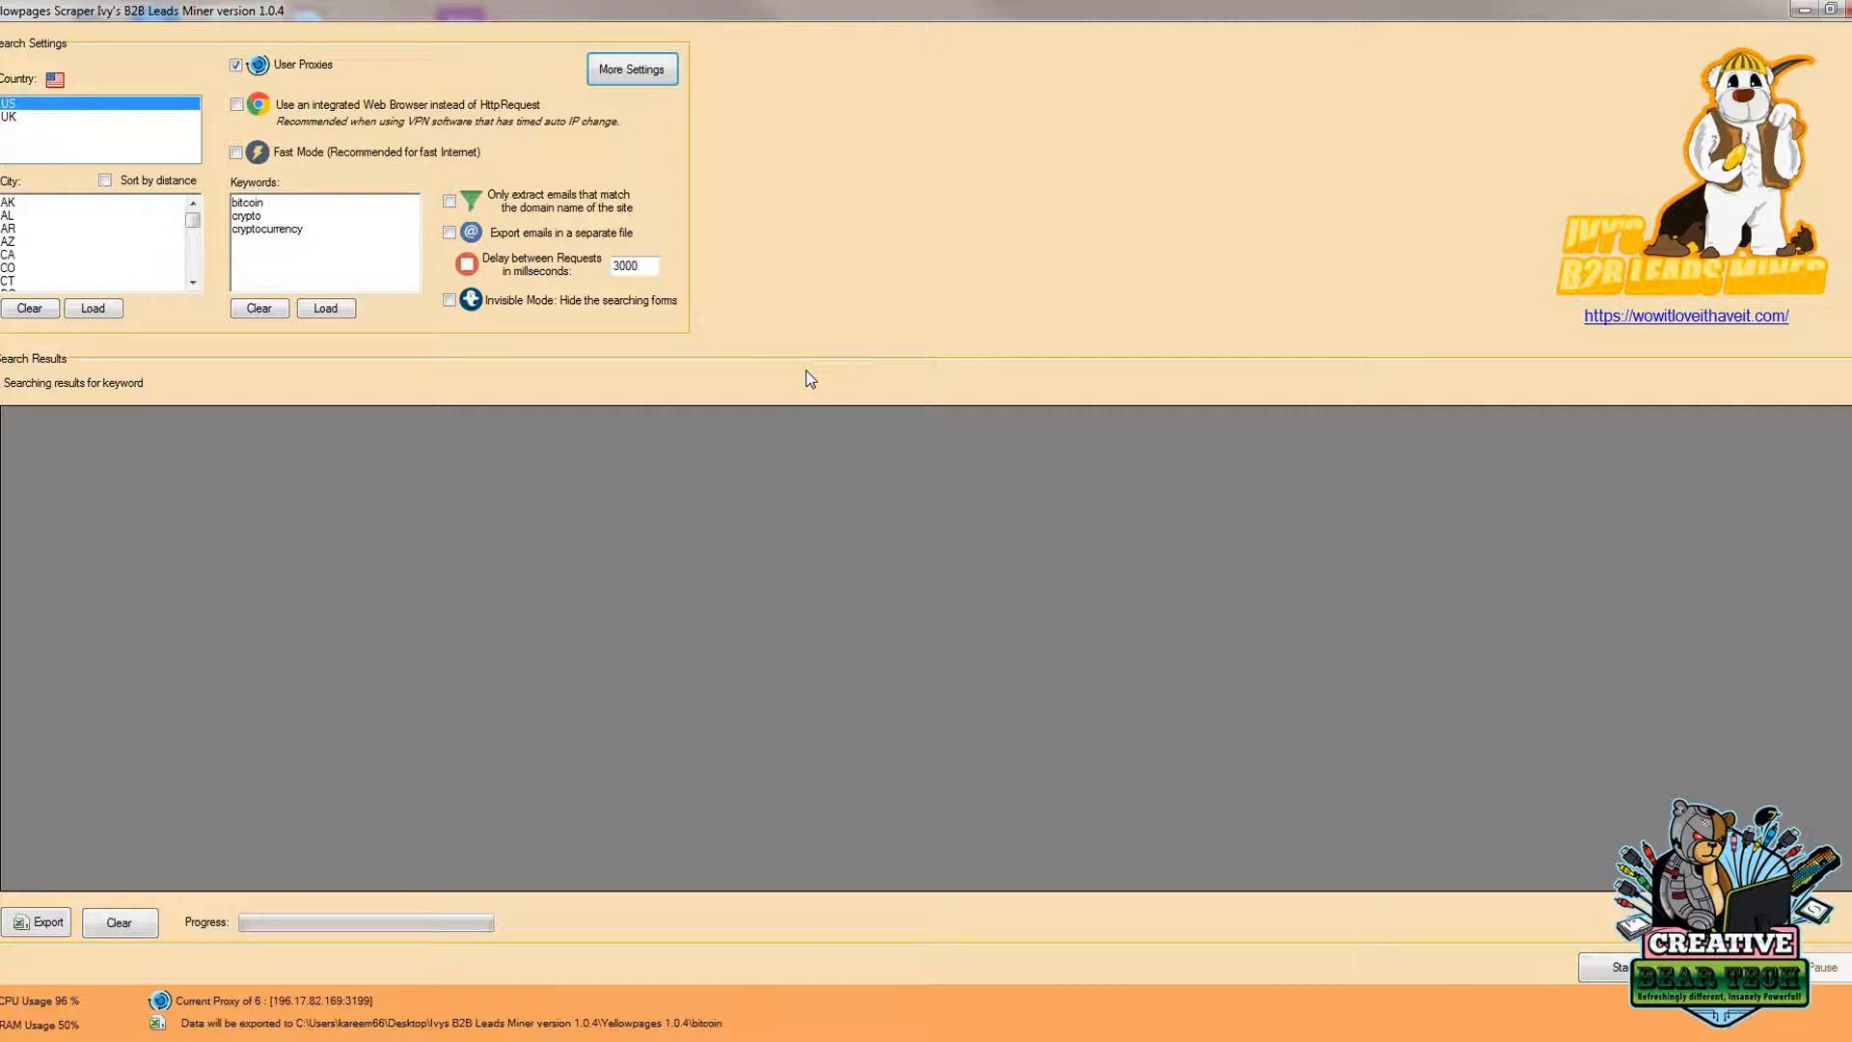
left_click(382, 221)
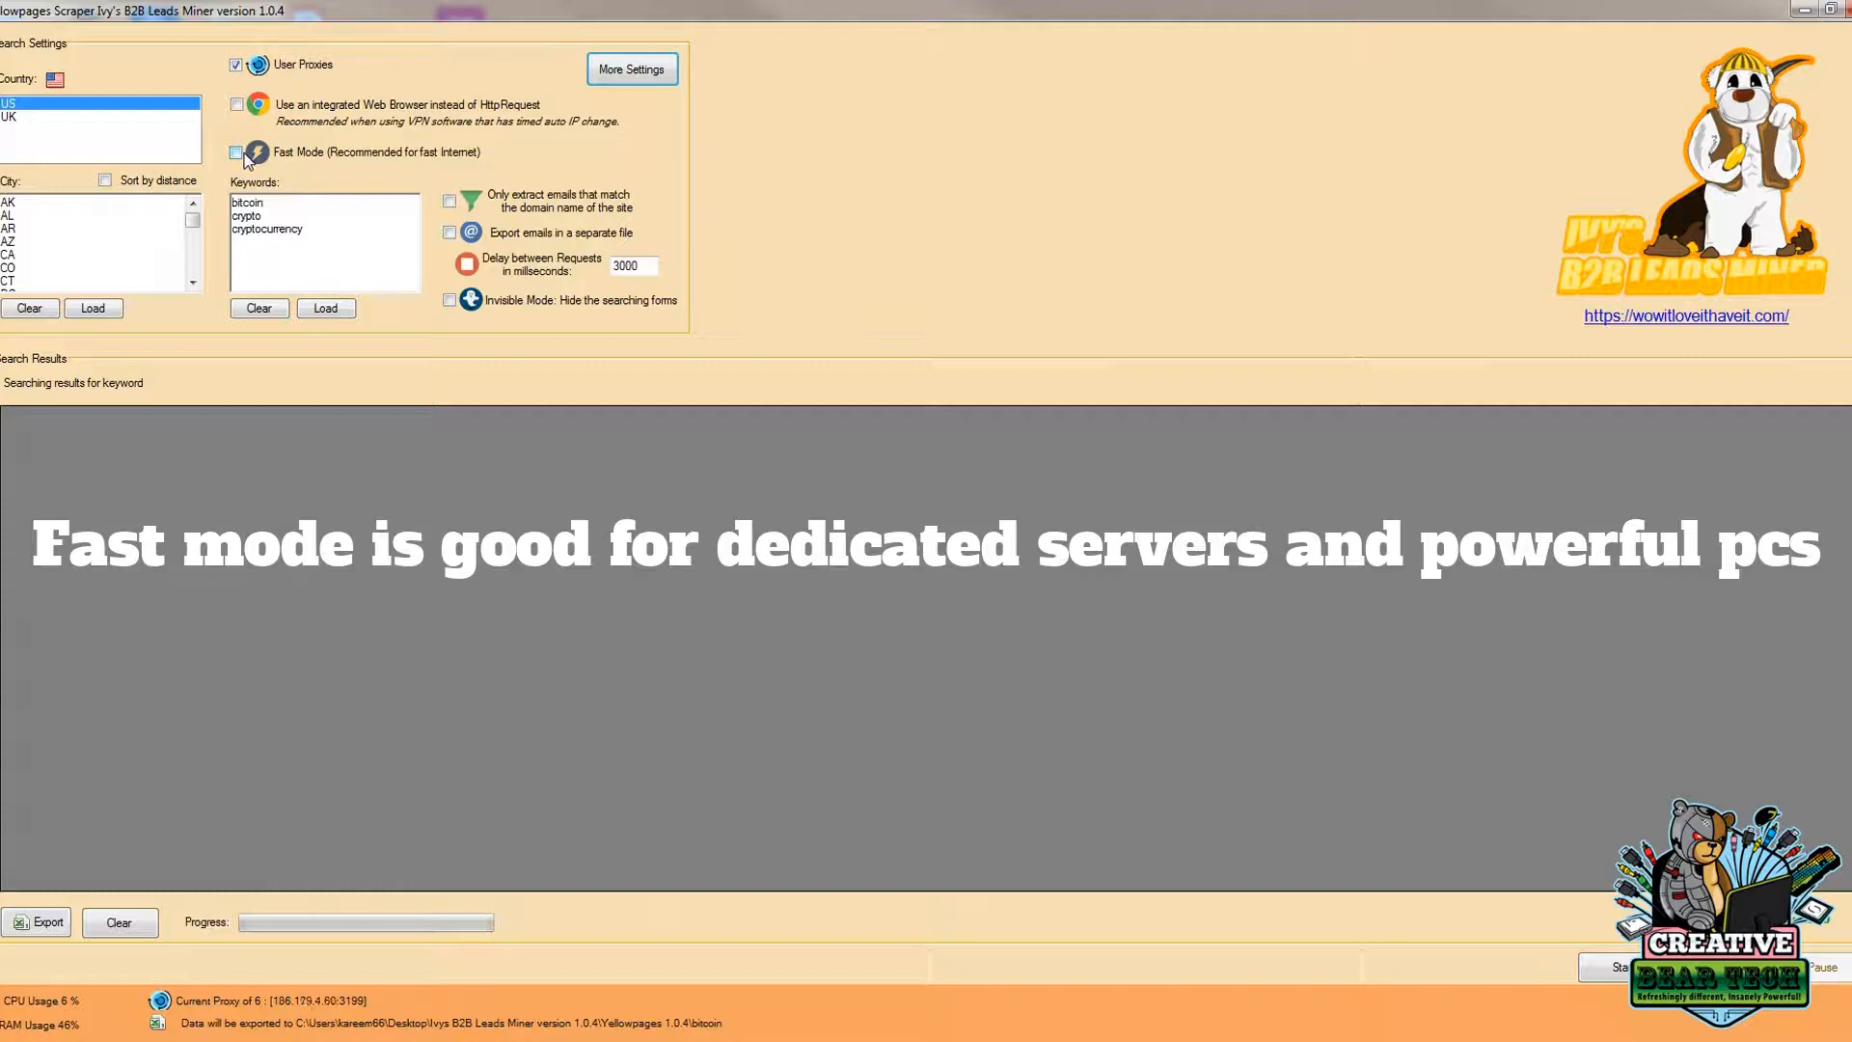
Step: Enable Fast Mode, with the delay between requests at 3000 milliseconds
left_click(451, 155)
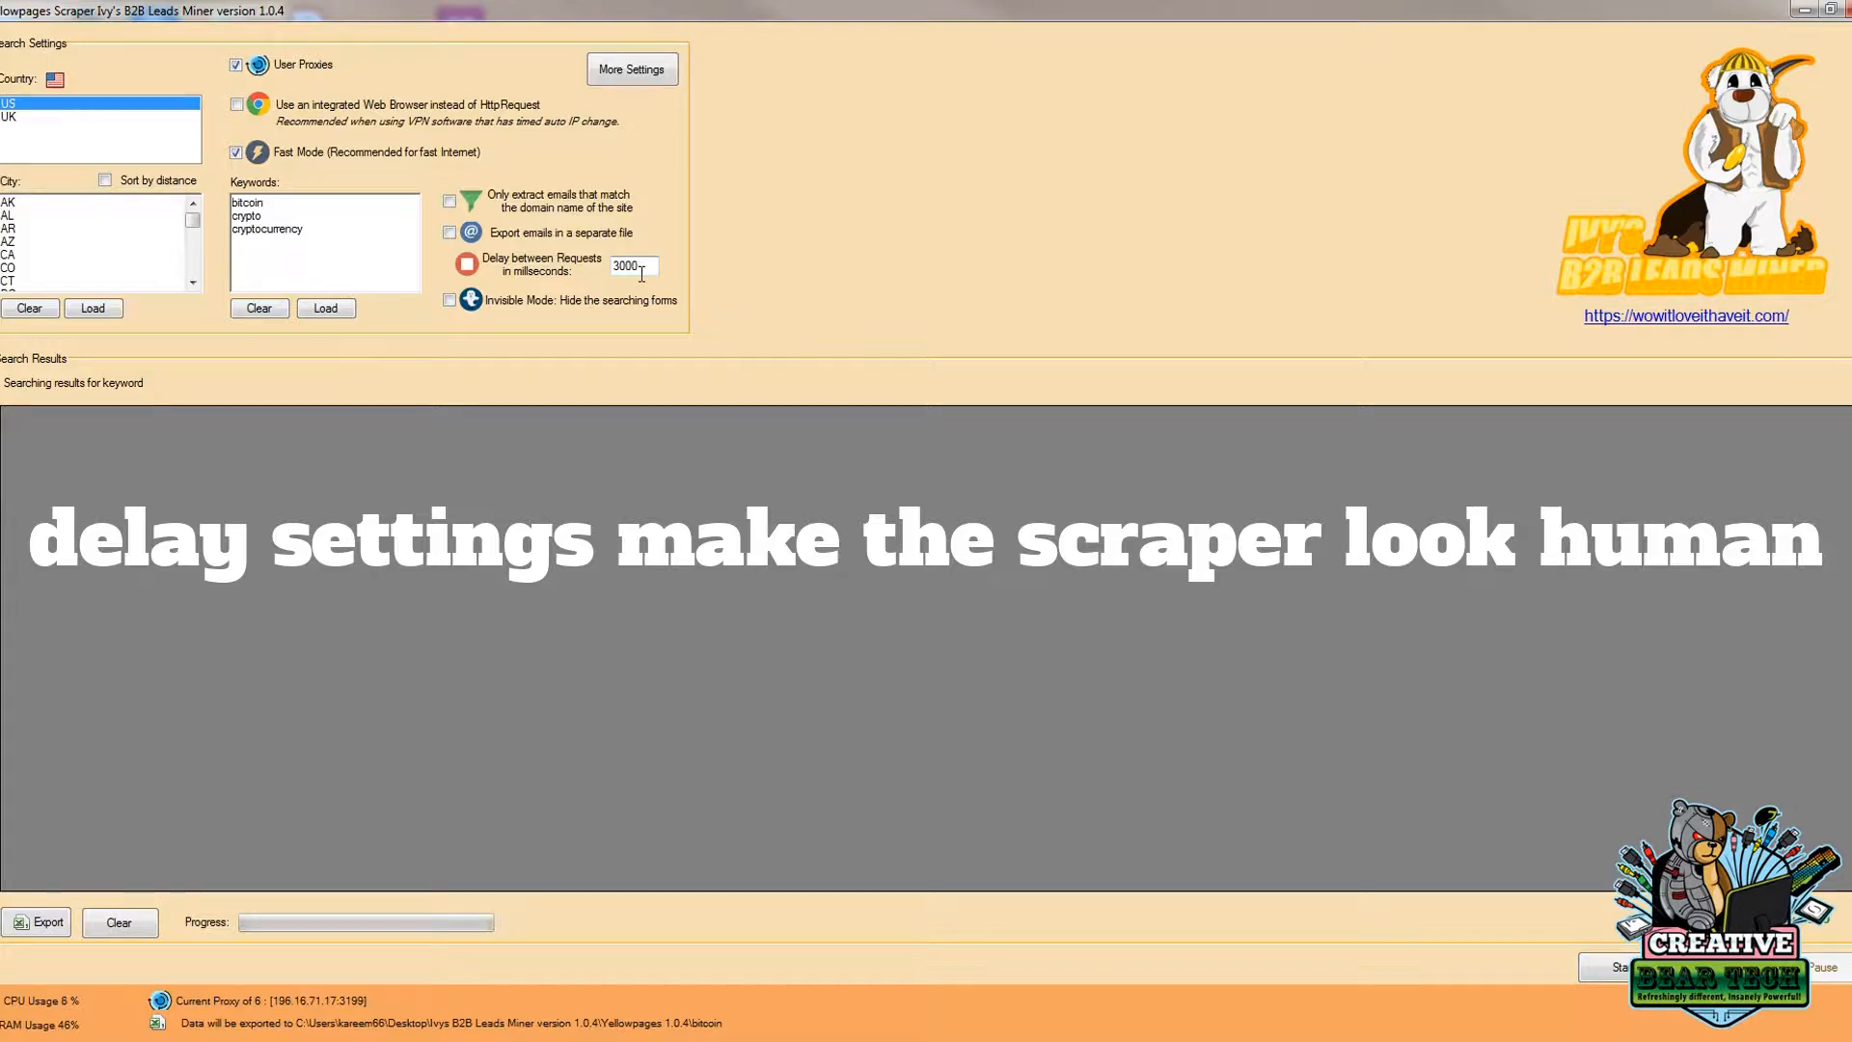
left_click(471, 305)
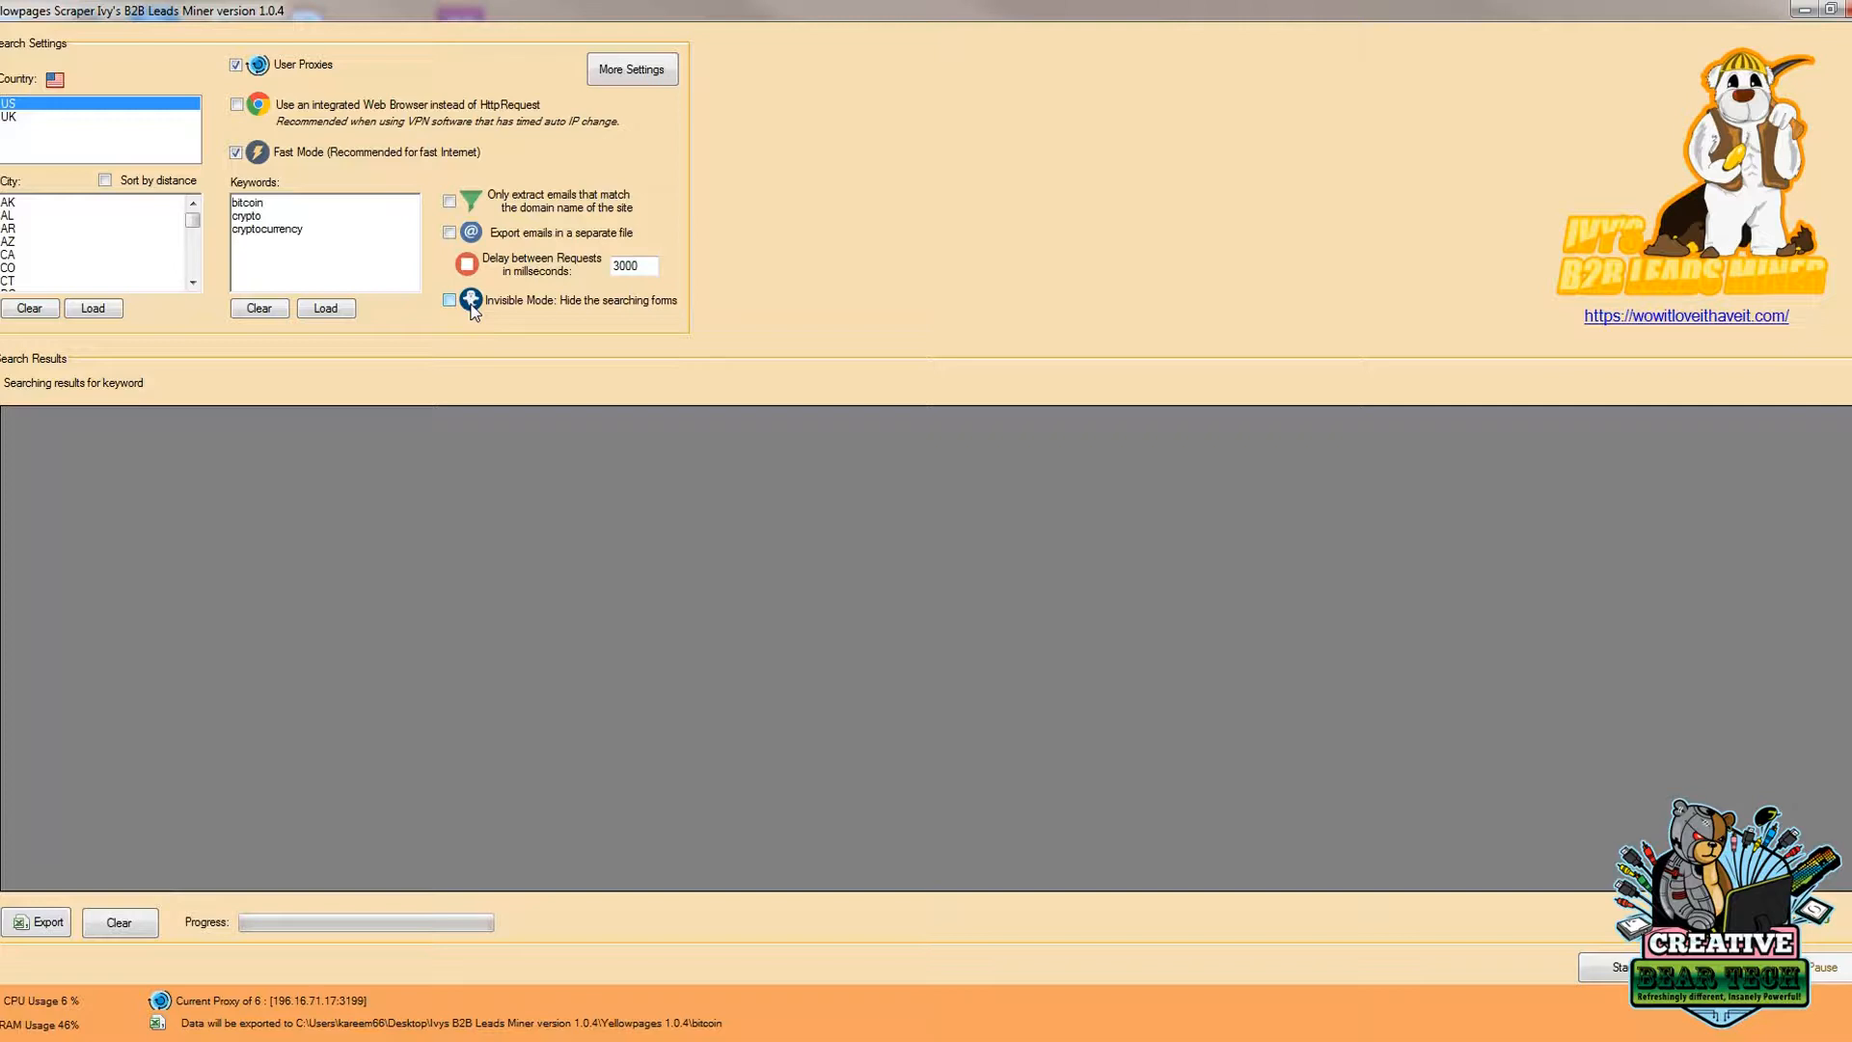
Step: Adjust the scraper options for a proxy-free UK bitcoin search in Invisible Mode
left_click(446, 308)
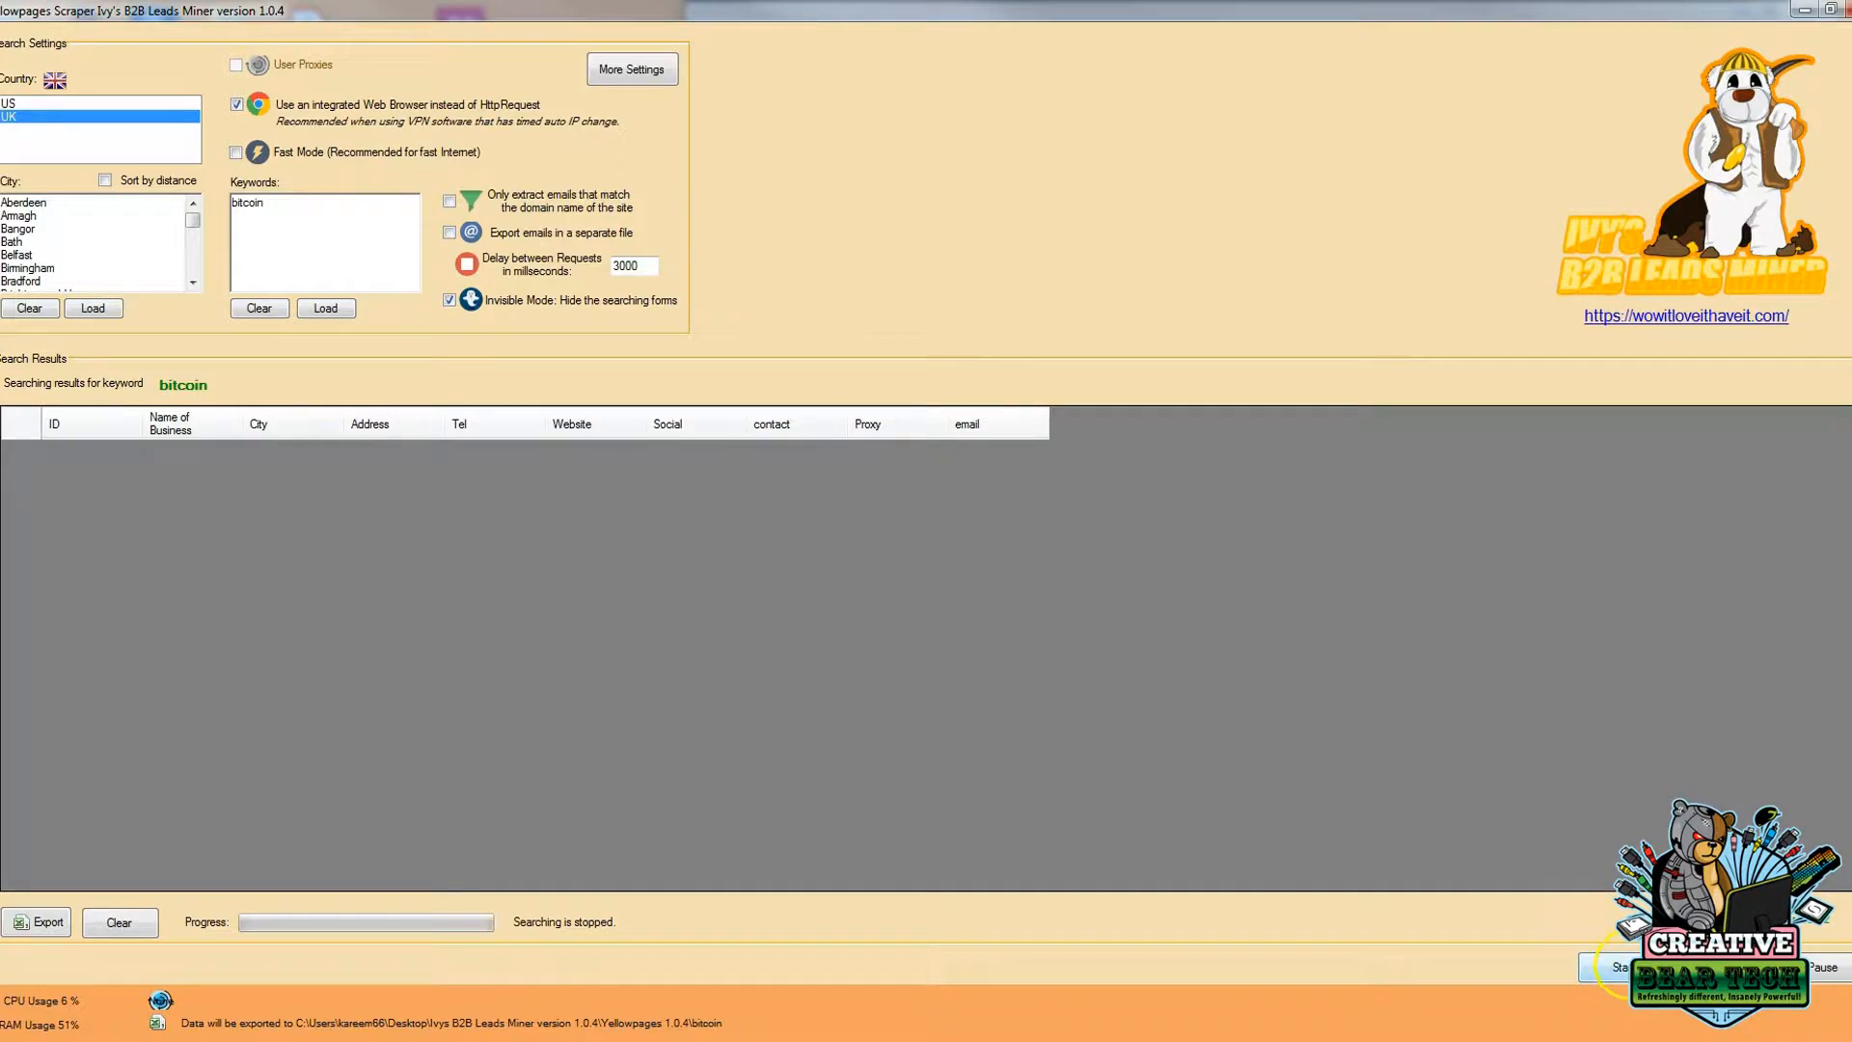
Step: Start the bitcoin search, stop it at 10 York leads, and maximize the window
left_click(1610, 967)
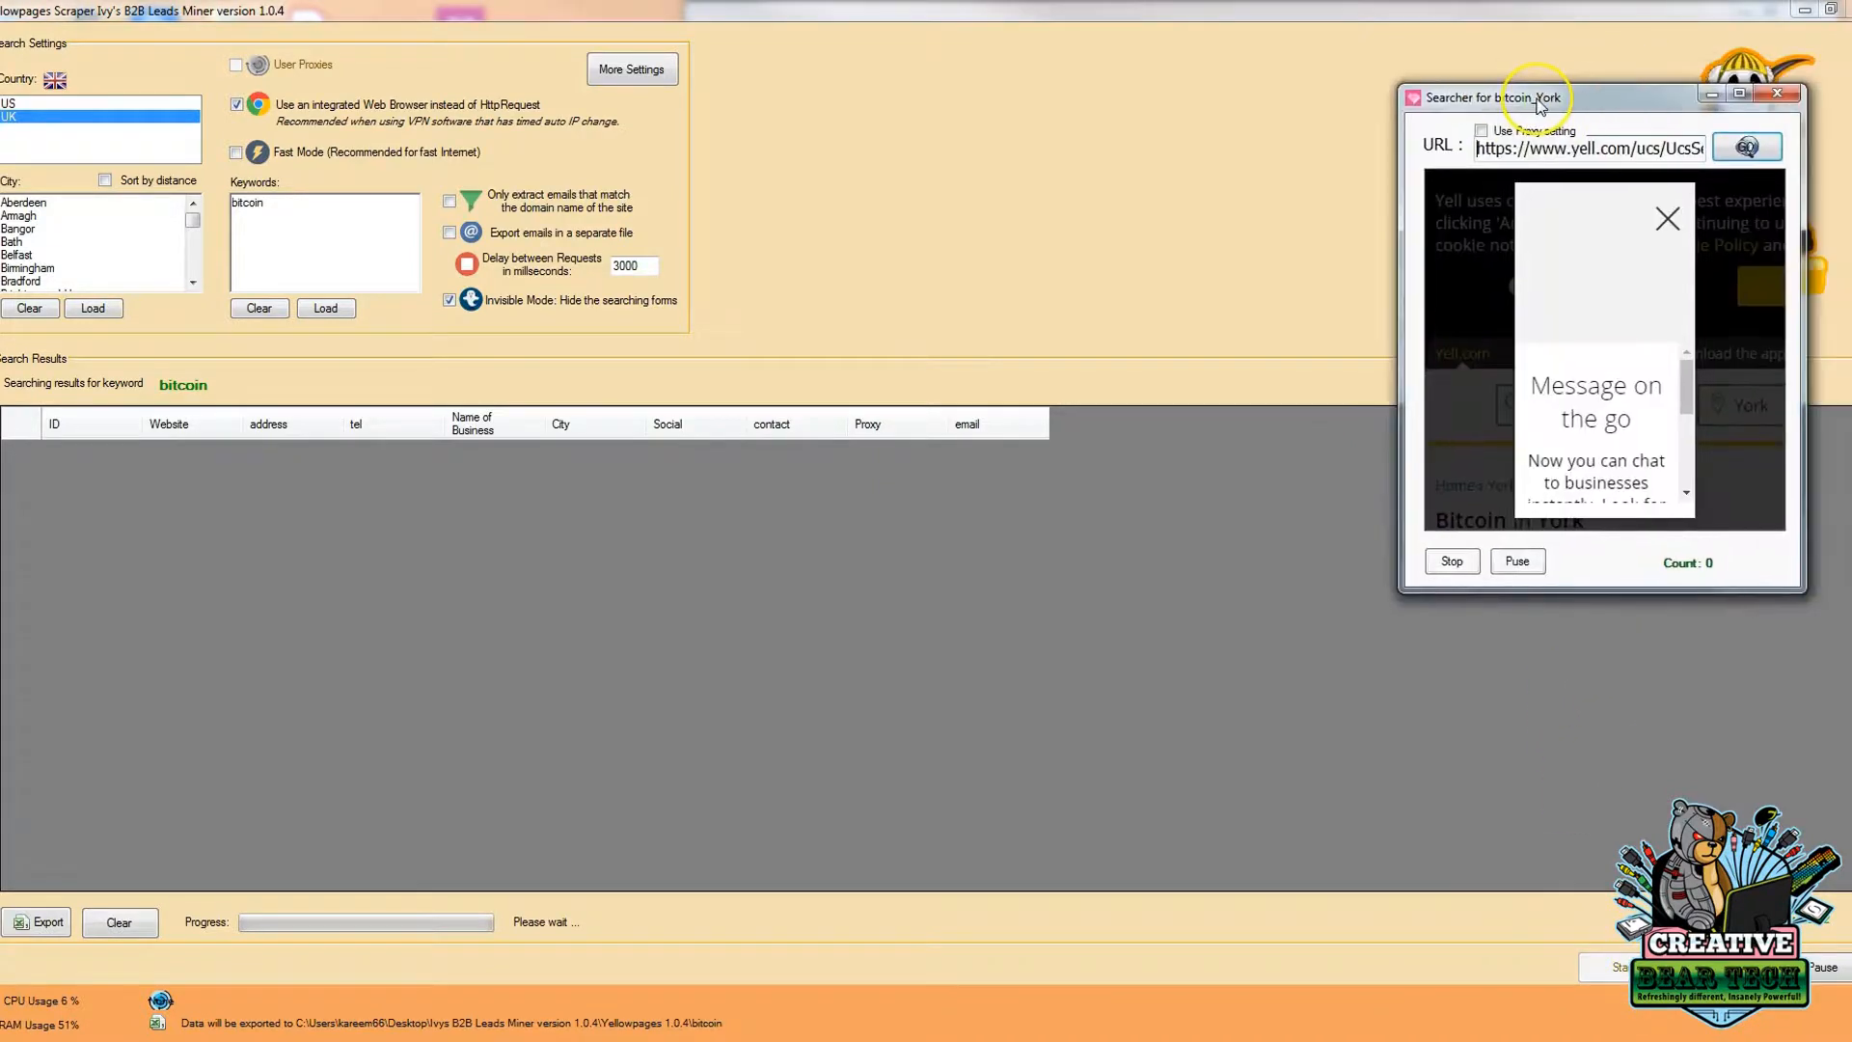
left_click_drag(1539, 104, 1571, 97)
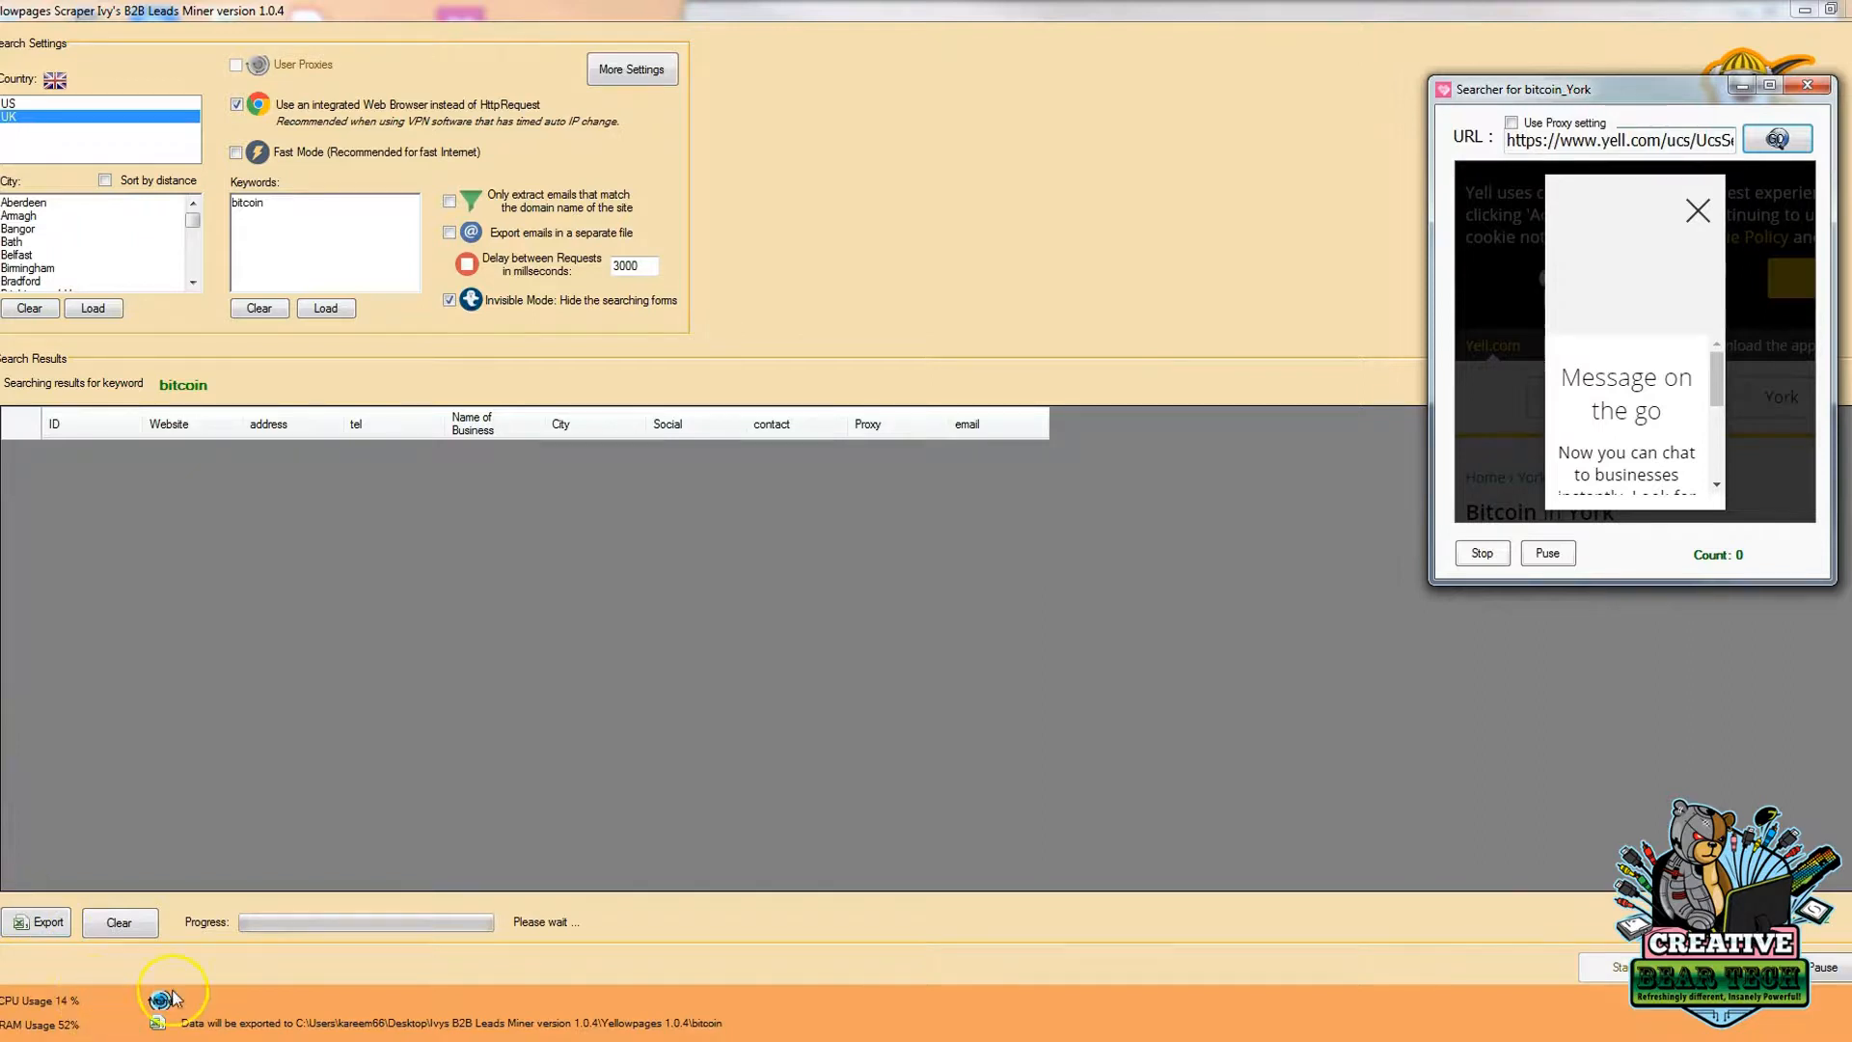
left_click(1829, 10)
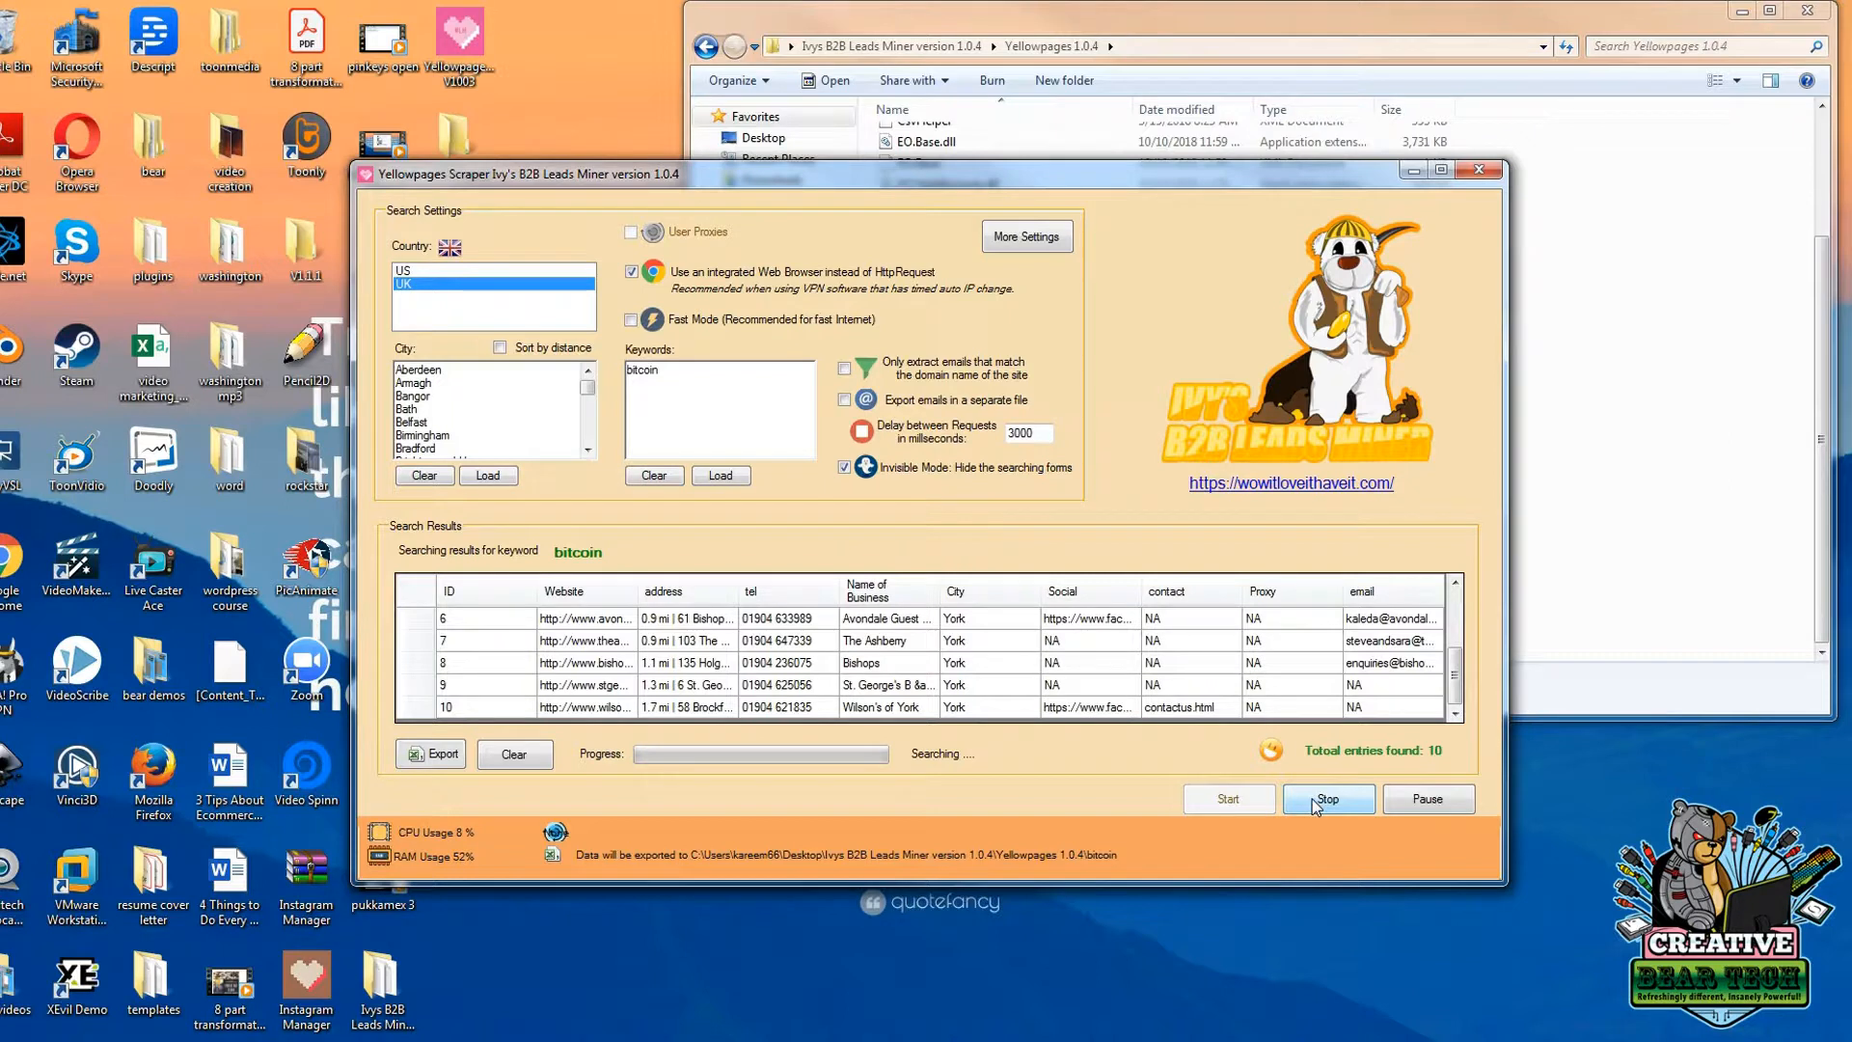
left_click(1312, 799)
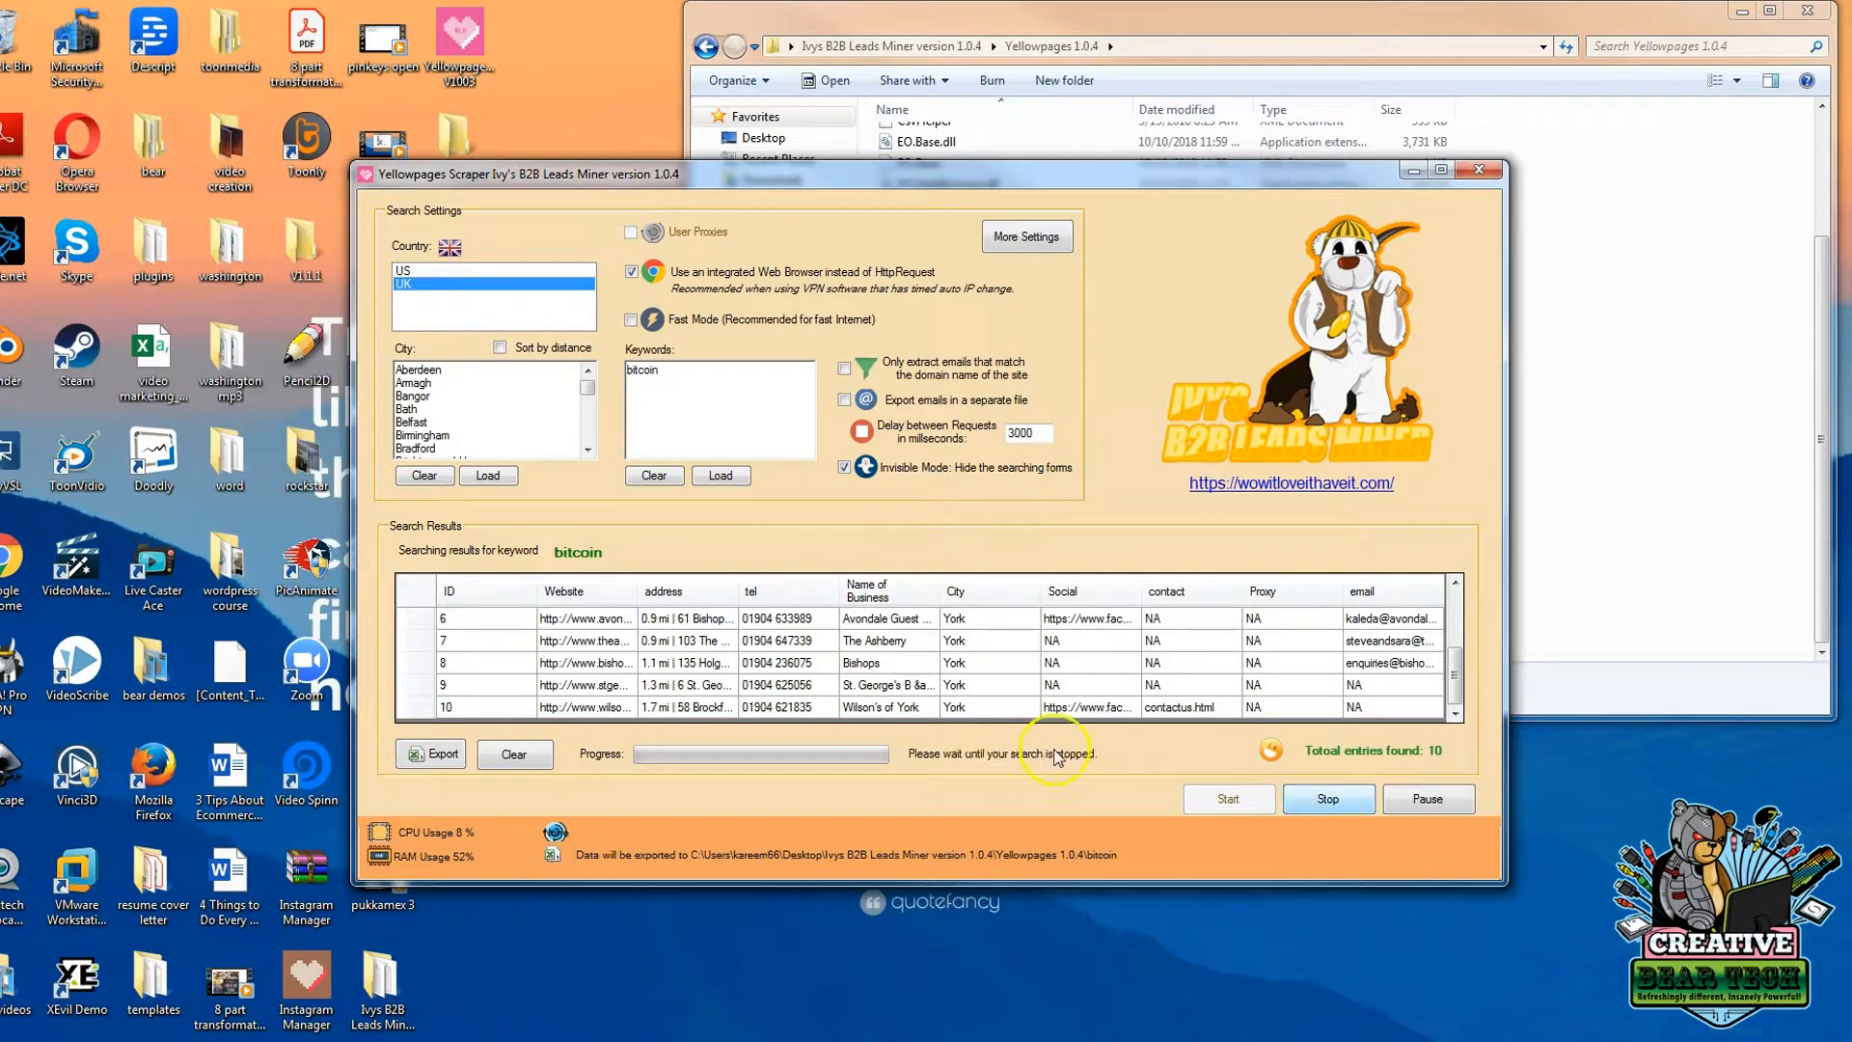
left_click(1440, 172)
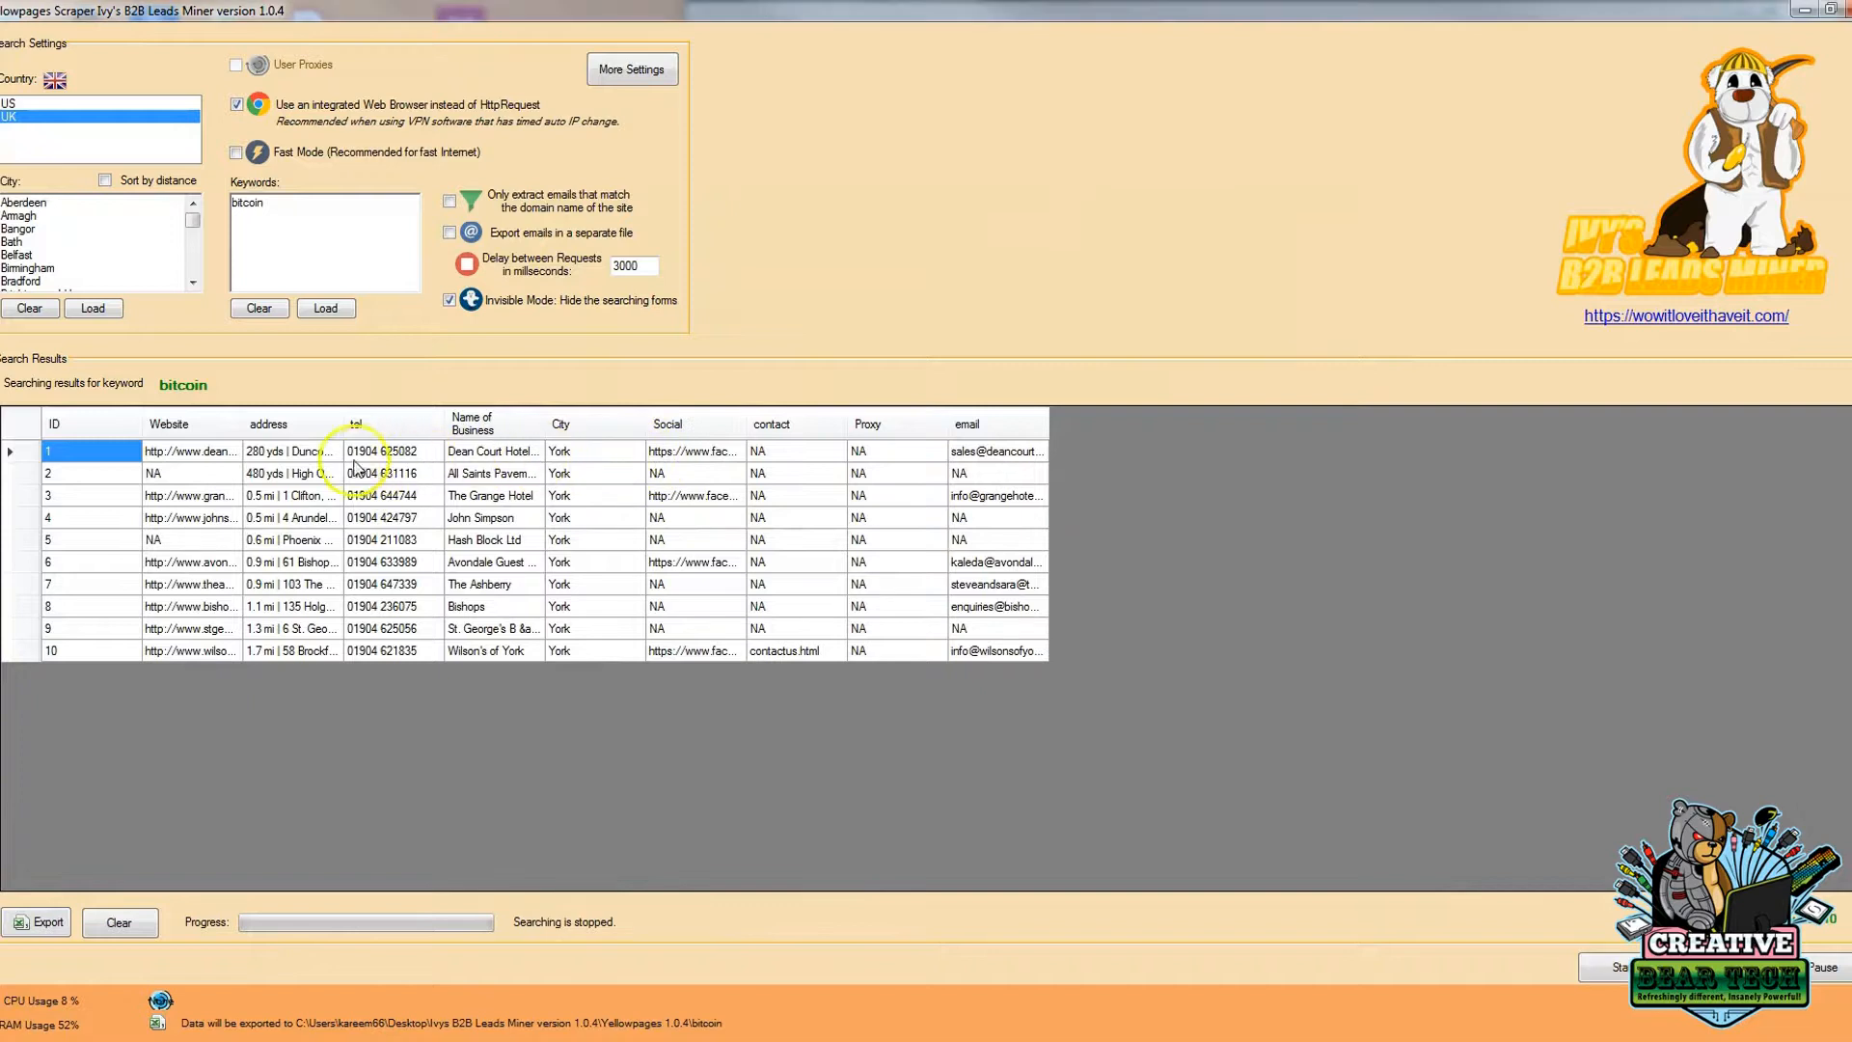
Step: Export the leads with emails saved to a separate file, then bring up the export folder
left_click(449, 232)
left_click(38, 926)
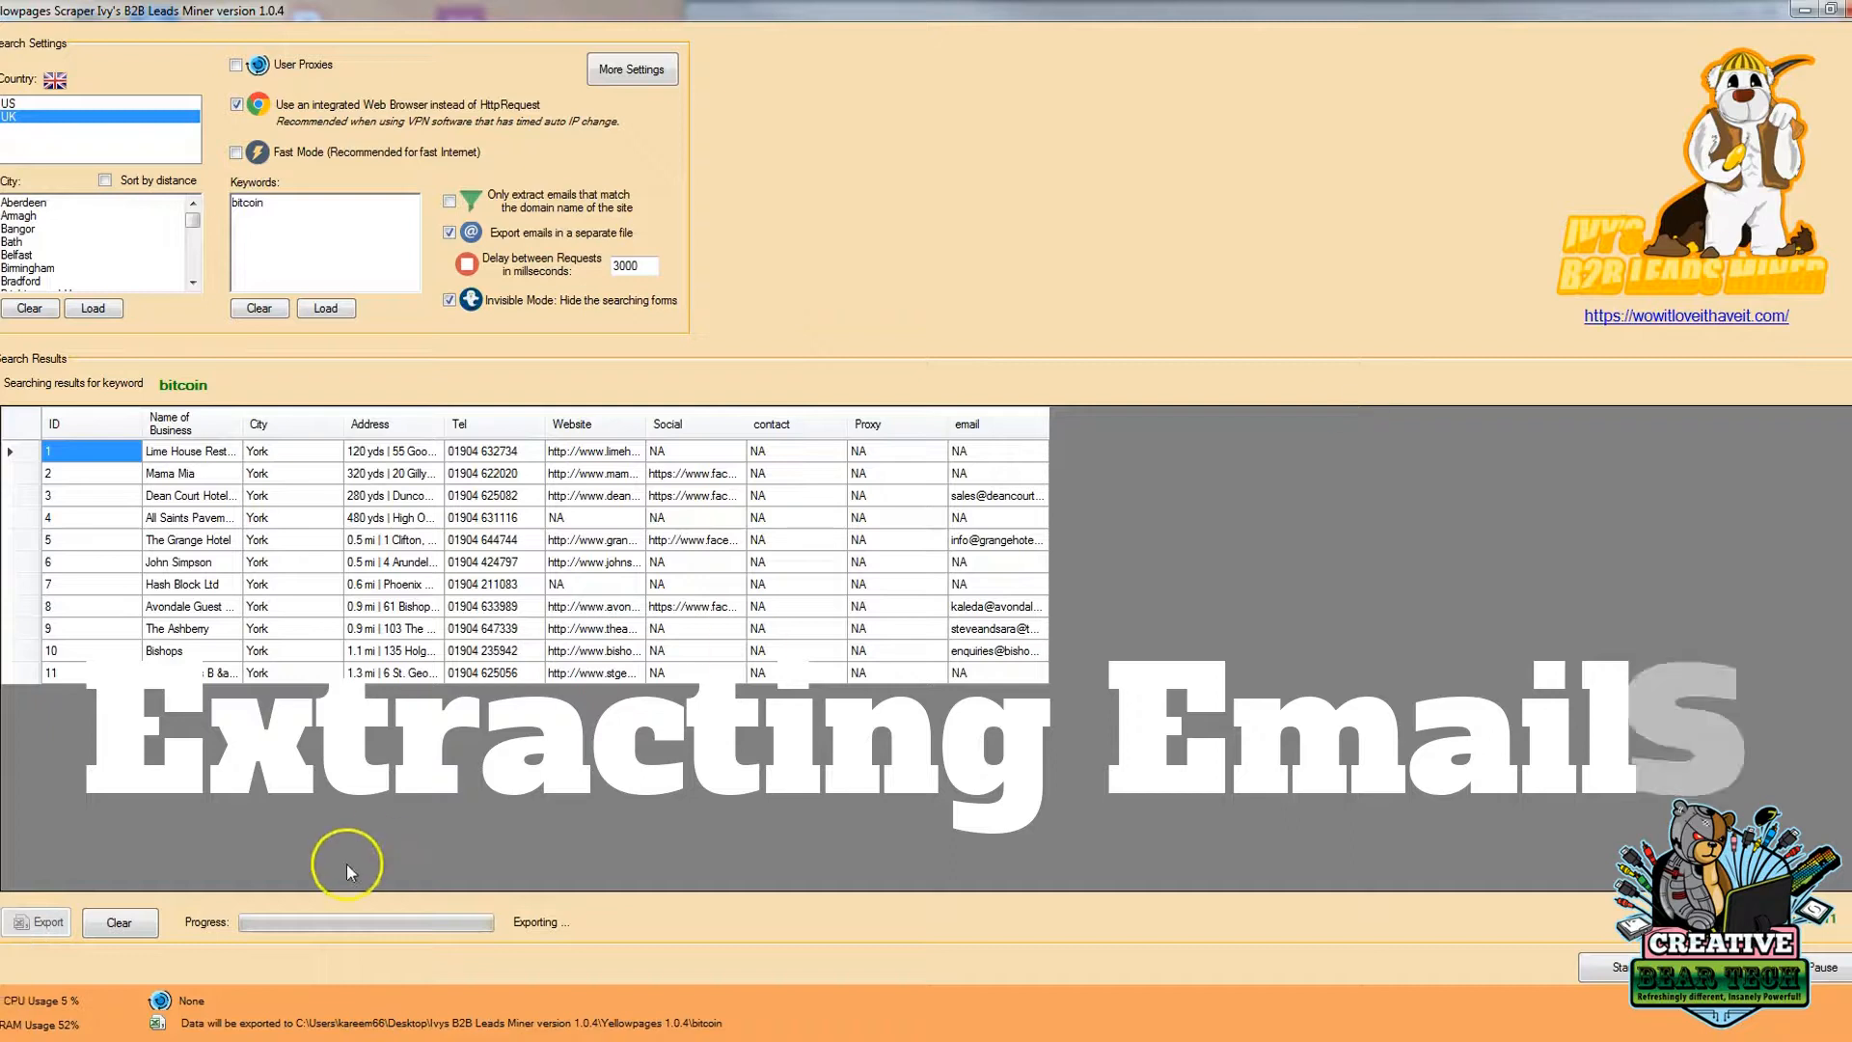
left_click(349, 1003)
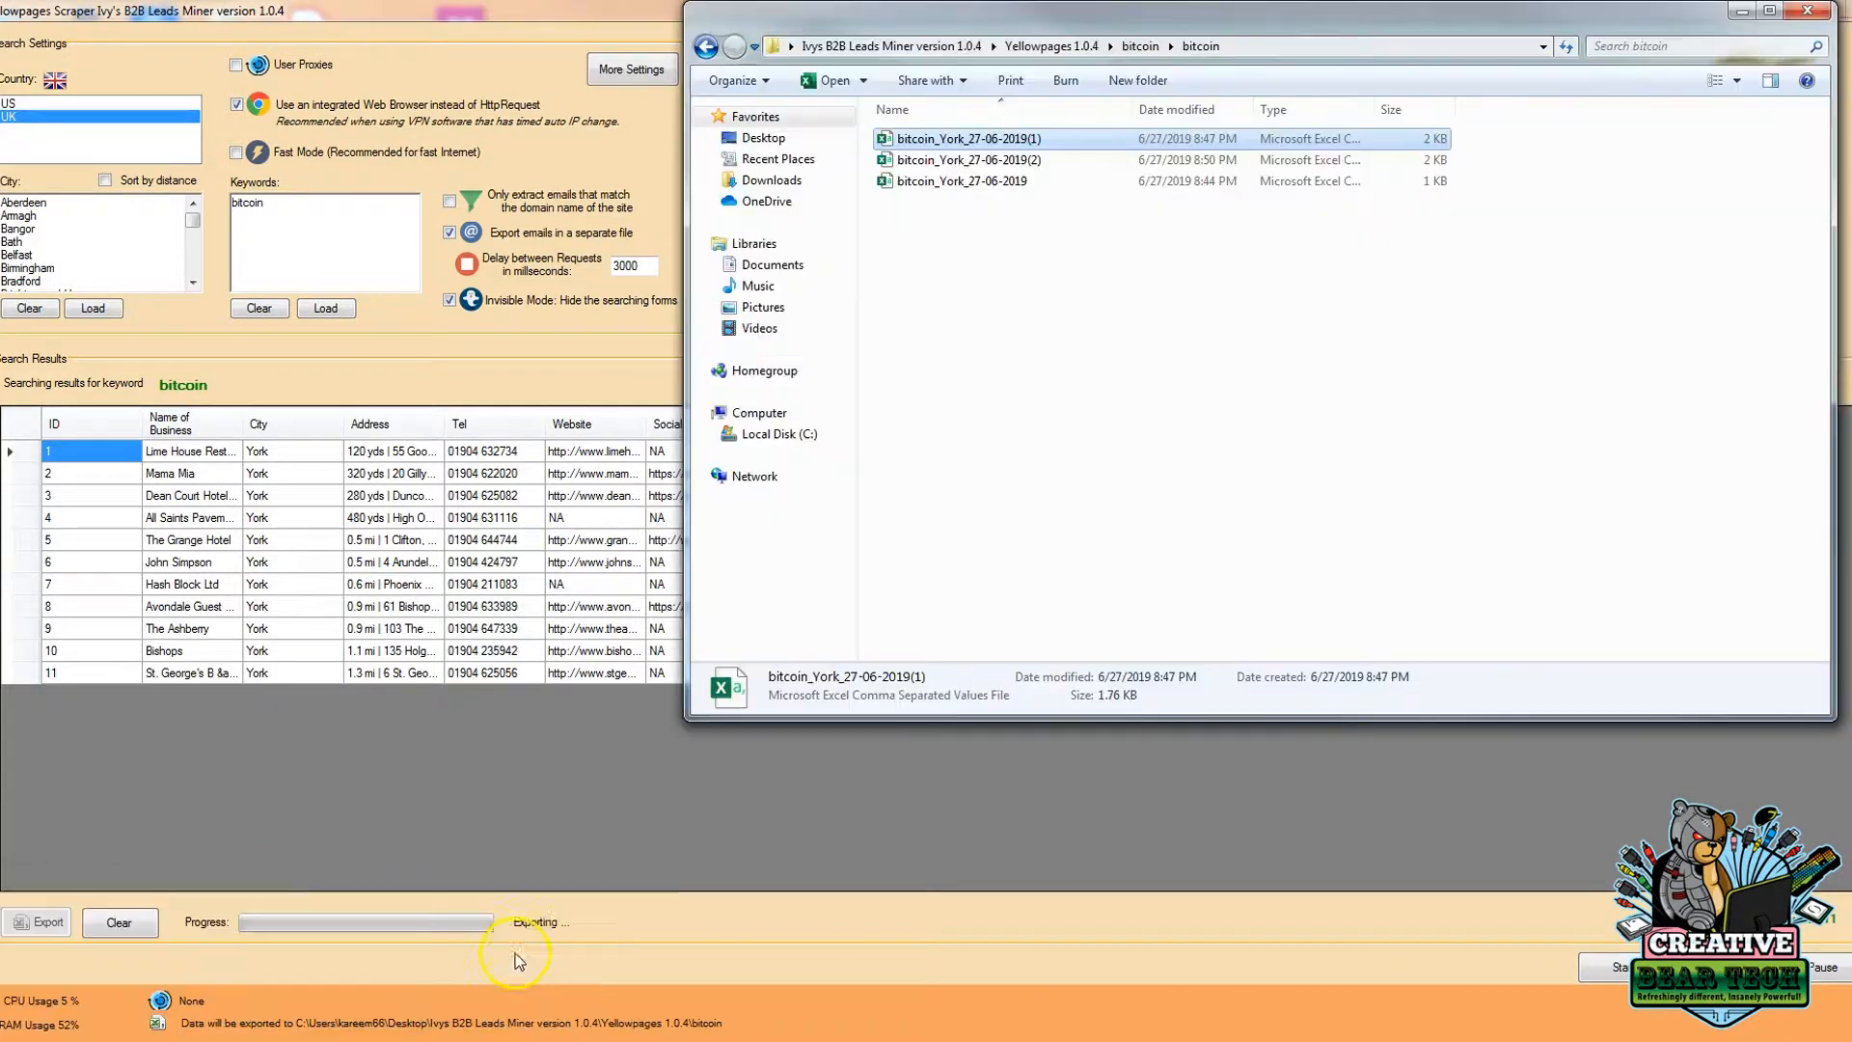
Step: Go up to Yellowpages 1.0.4 and confirm the More Settings export path ends in Yellowpages 1.0.4\bitcoin
left_click(1026, 46)
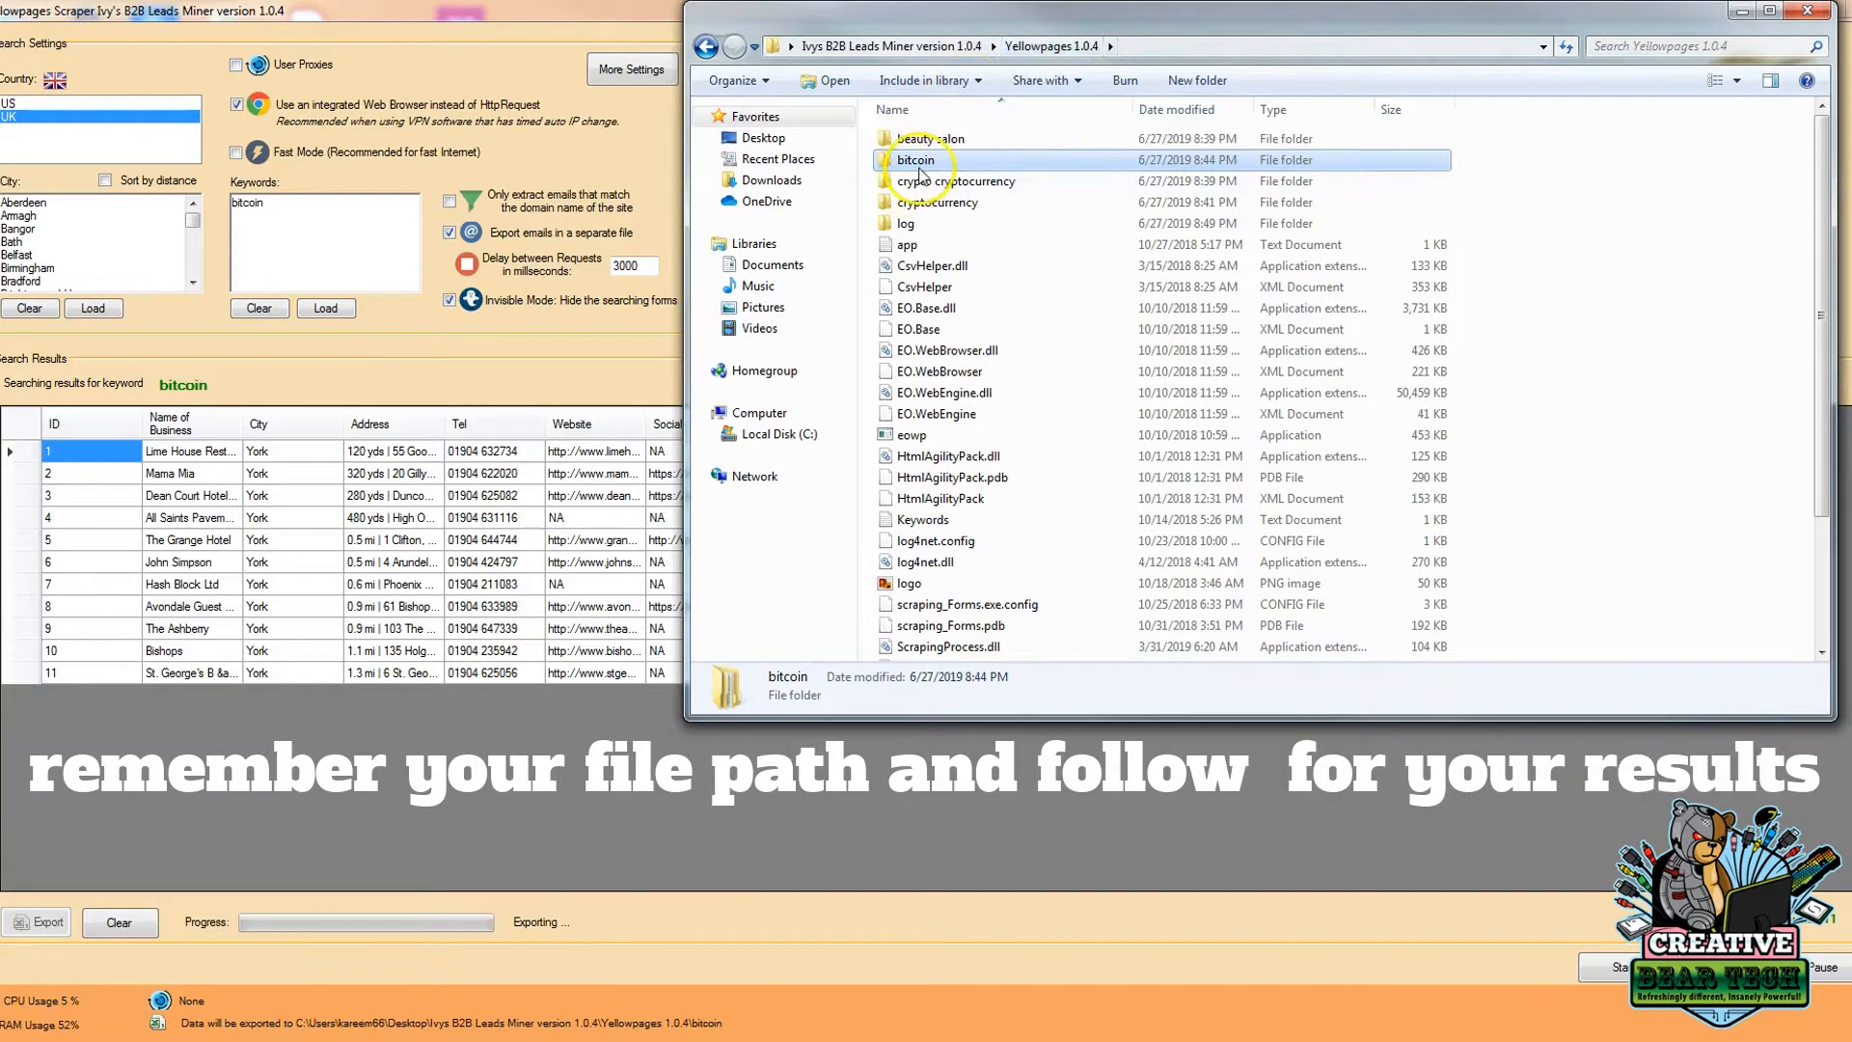
left_click(650, 89)
left_click_drag(1267, 377, 1422, 367)
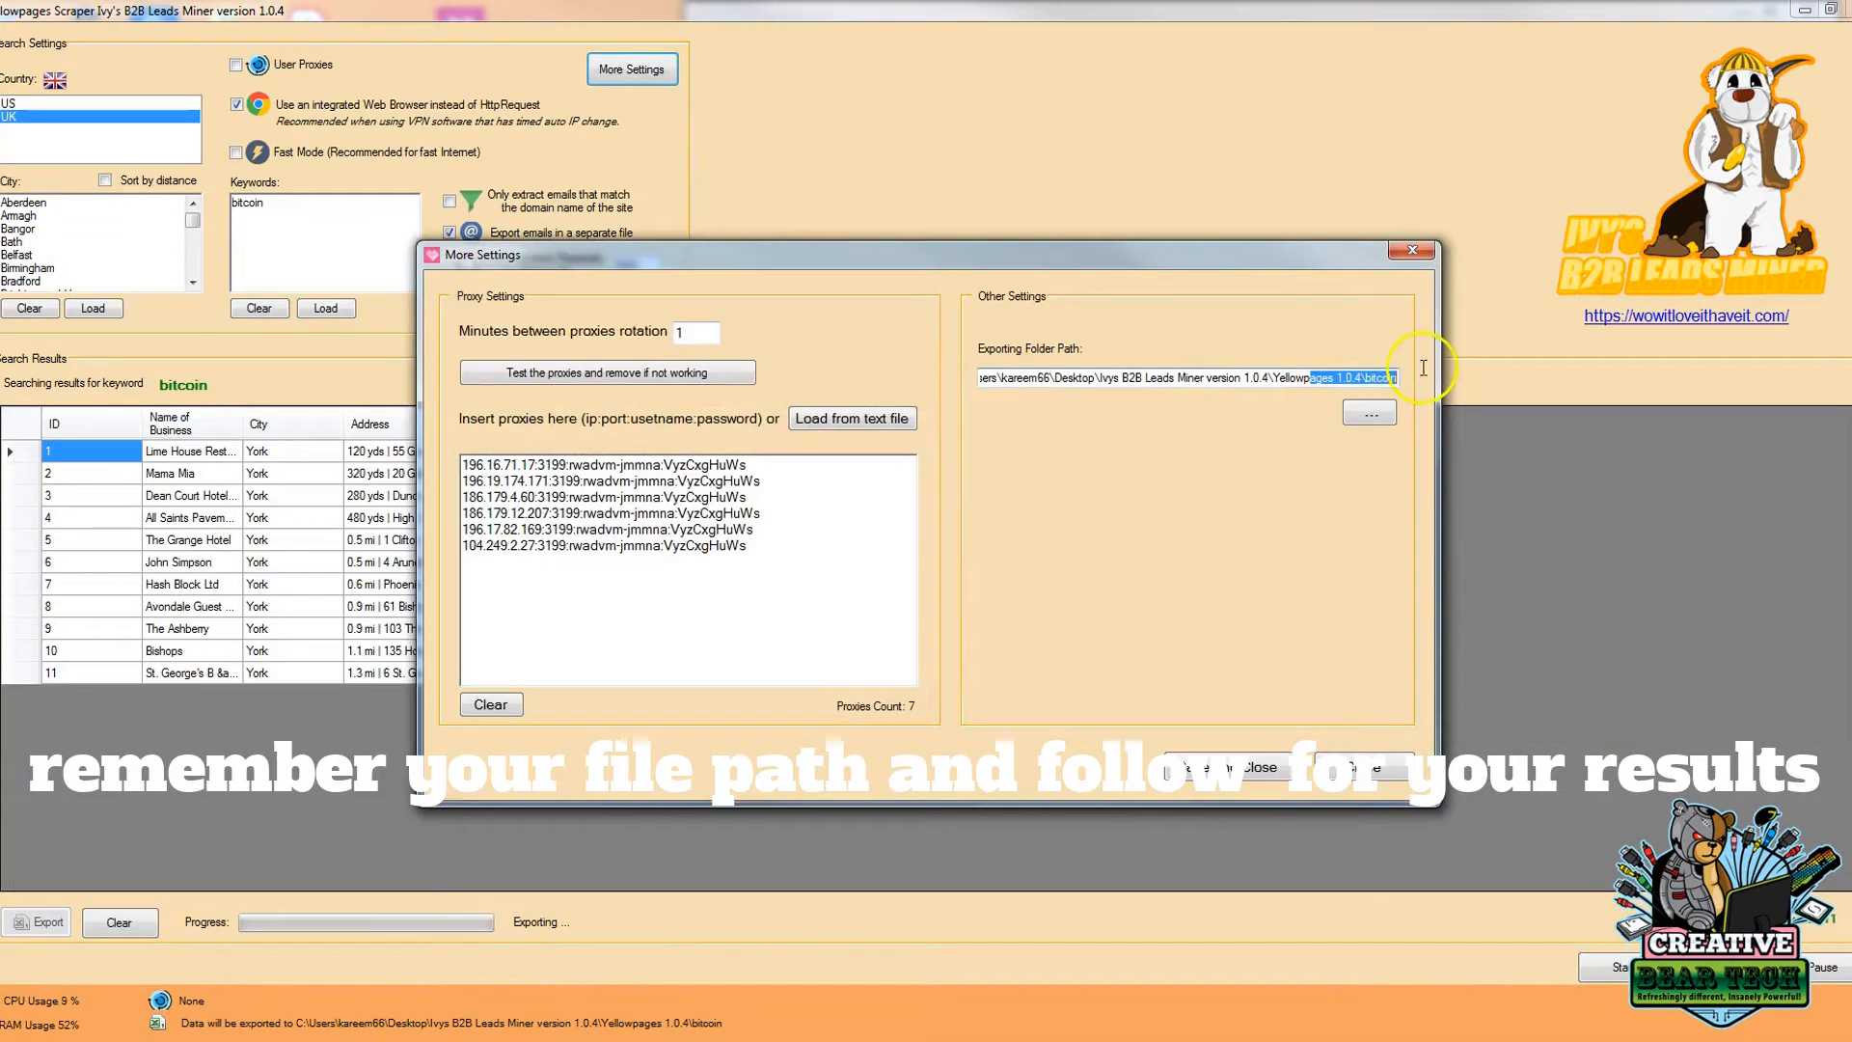
Step: From the Yellowpages 1.0.4 folder, go into bitcoin\bitcoin and open bitcoin_York_27-06-2019(1) in Excel
left_click(311, 1040)
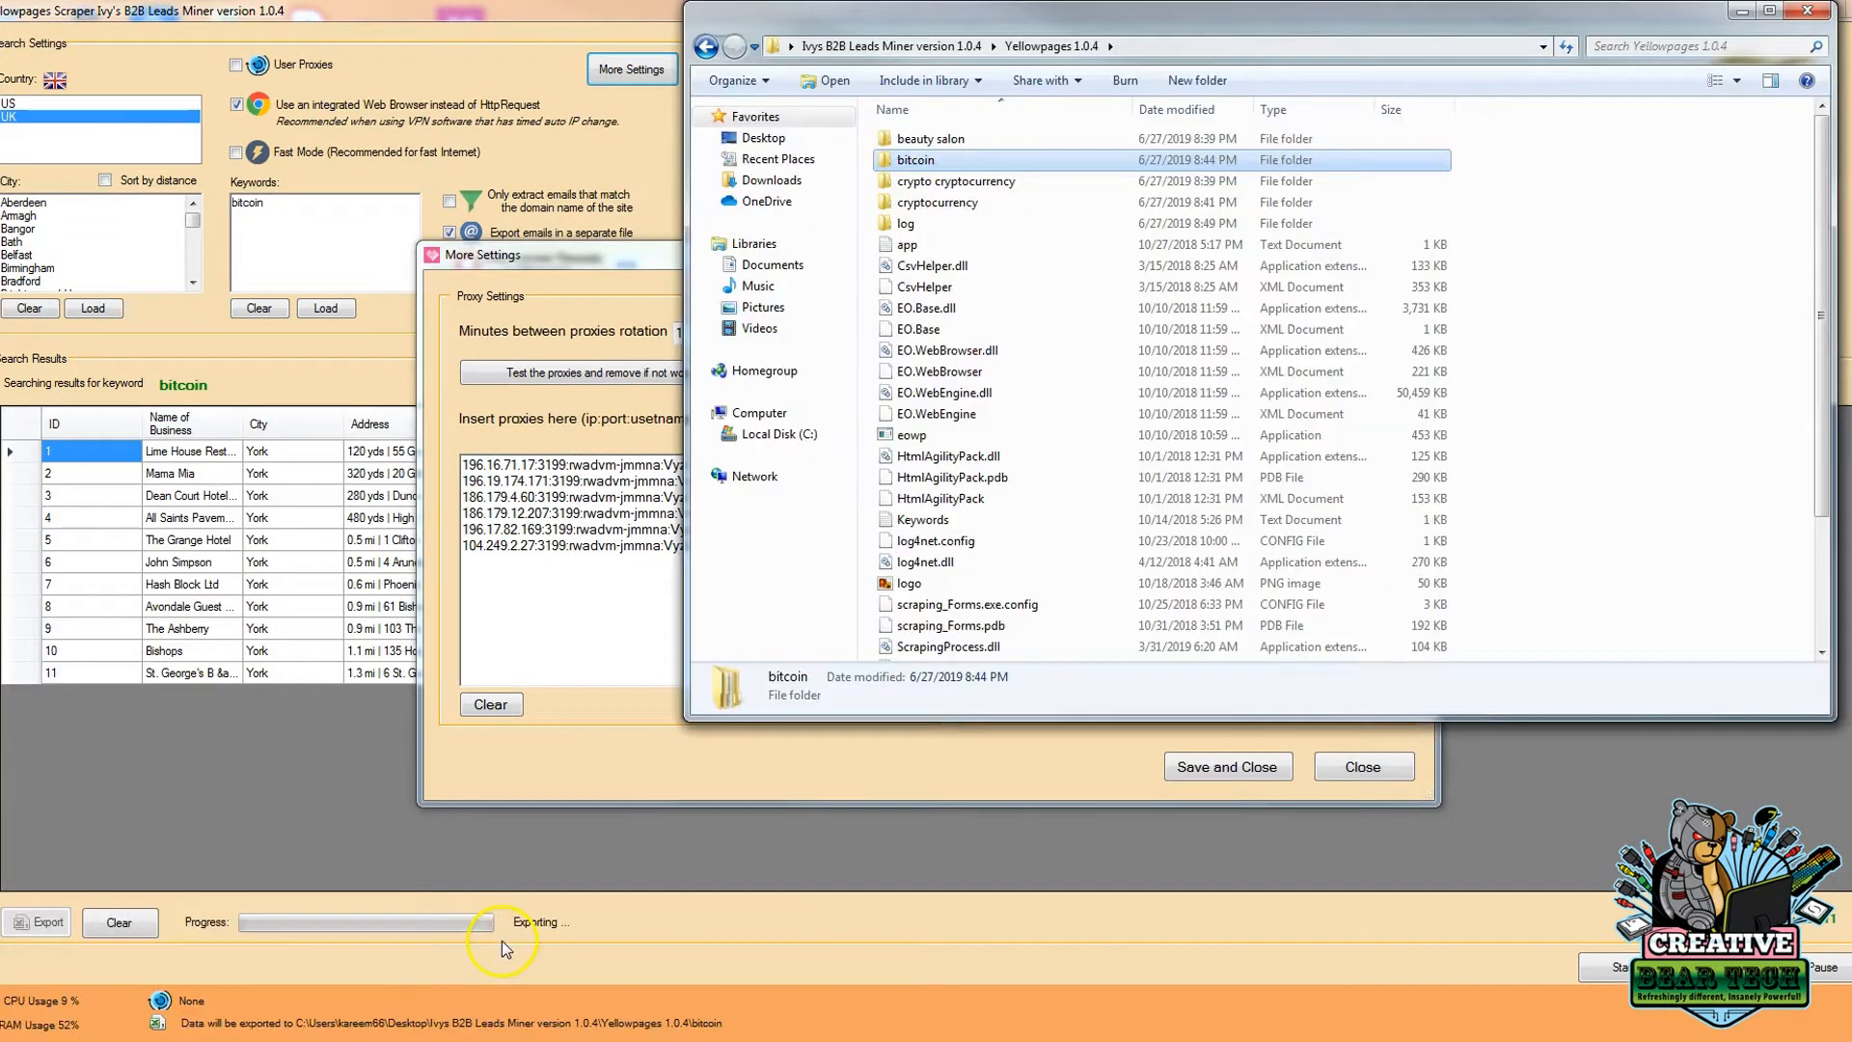
left_click(508, 950)
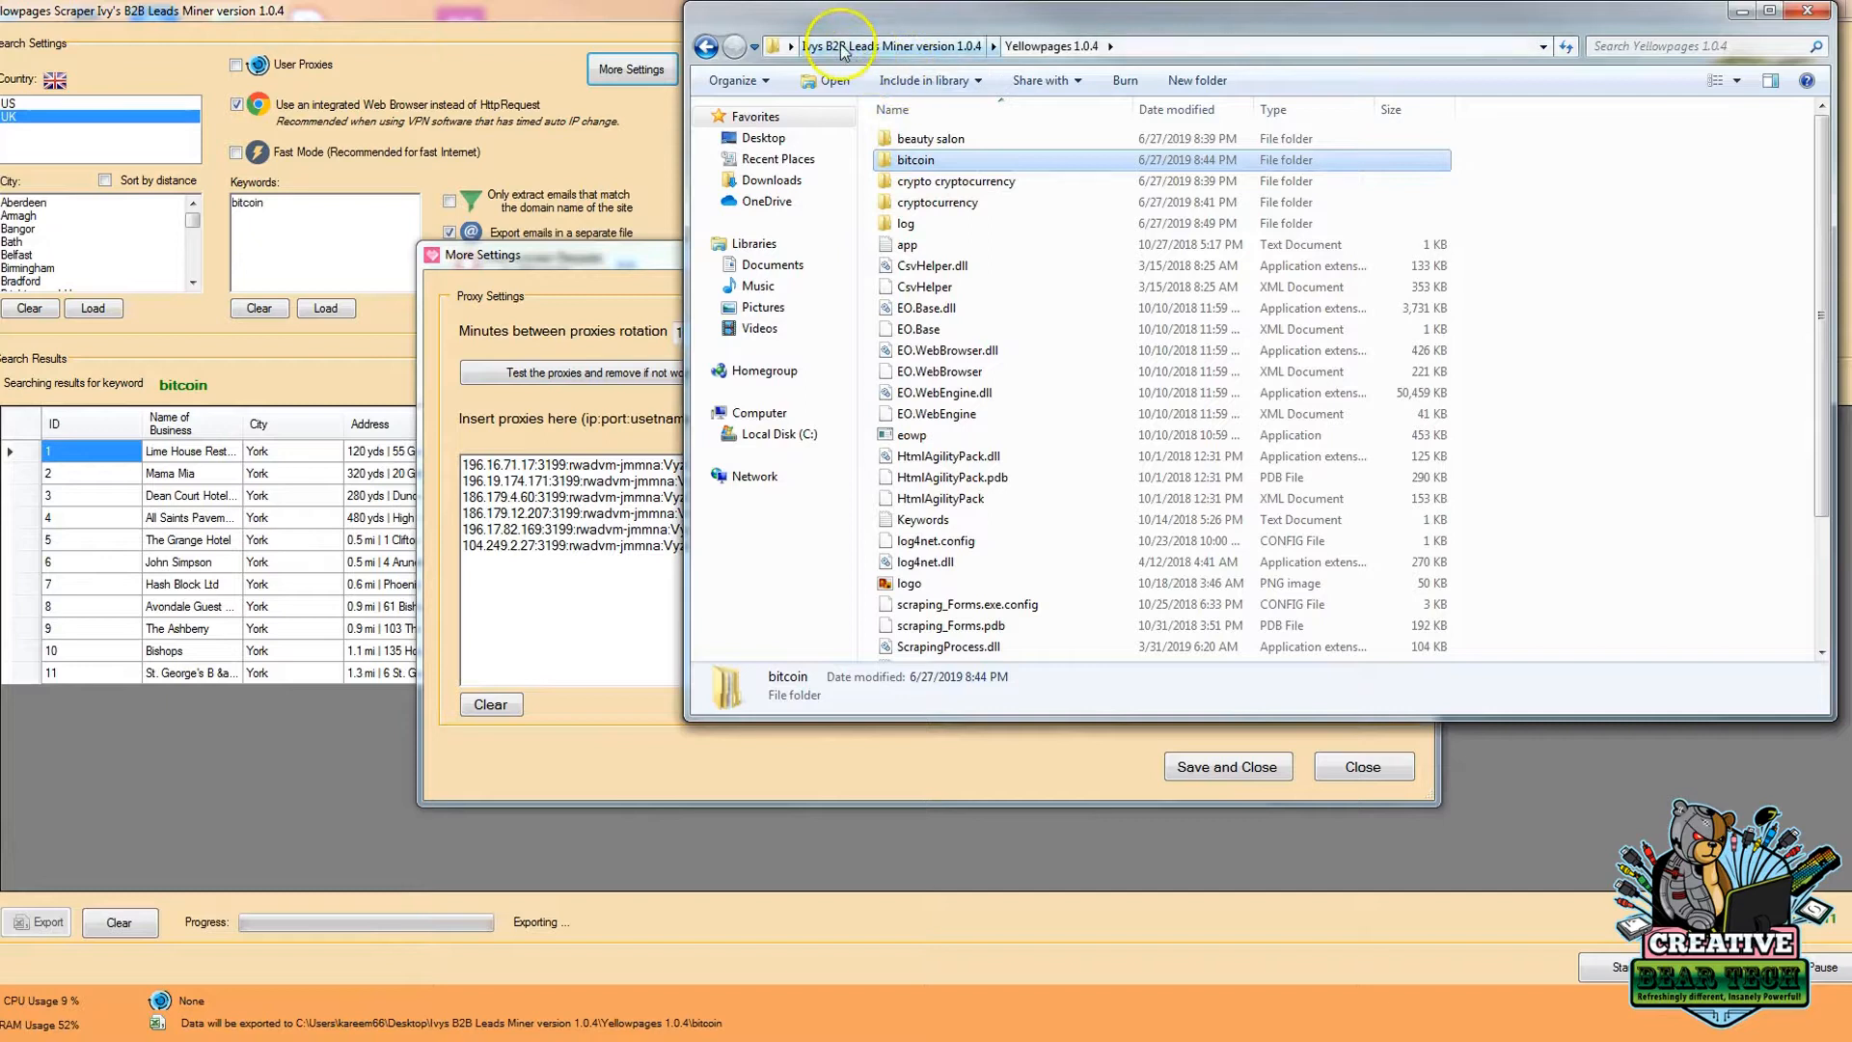
double_click(950, 169)
double_click(955, 143)
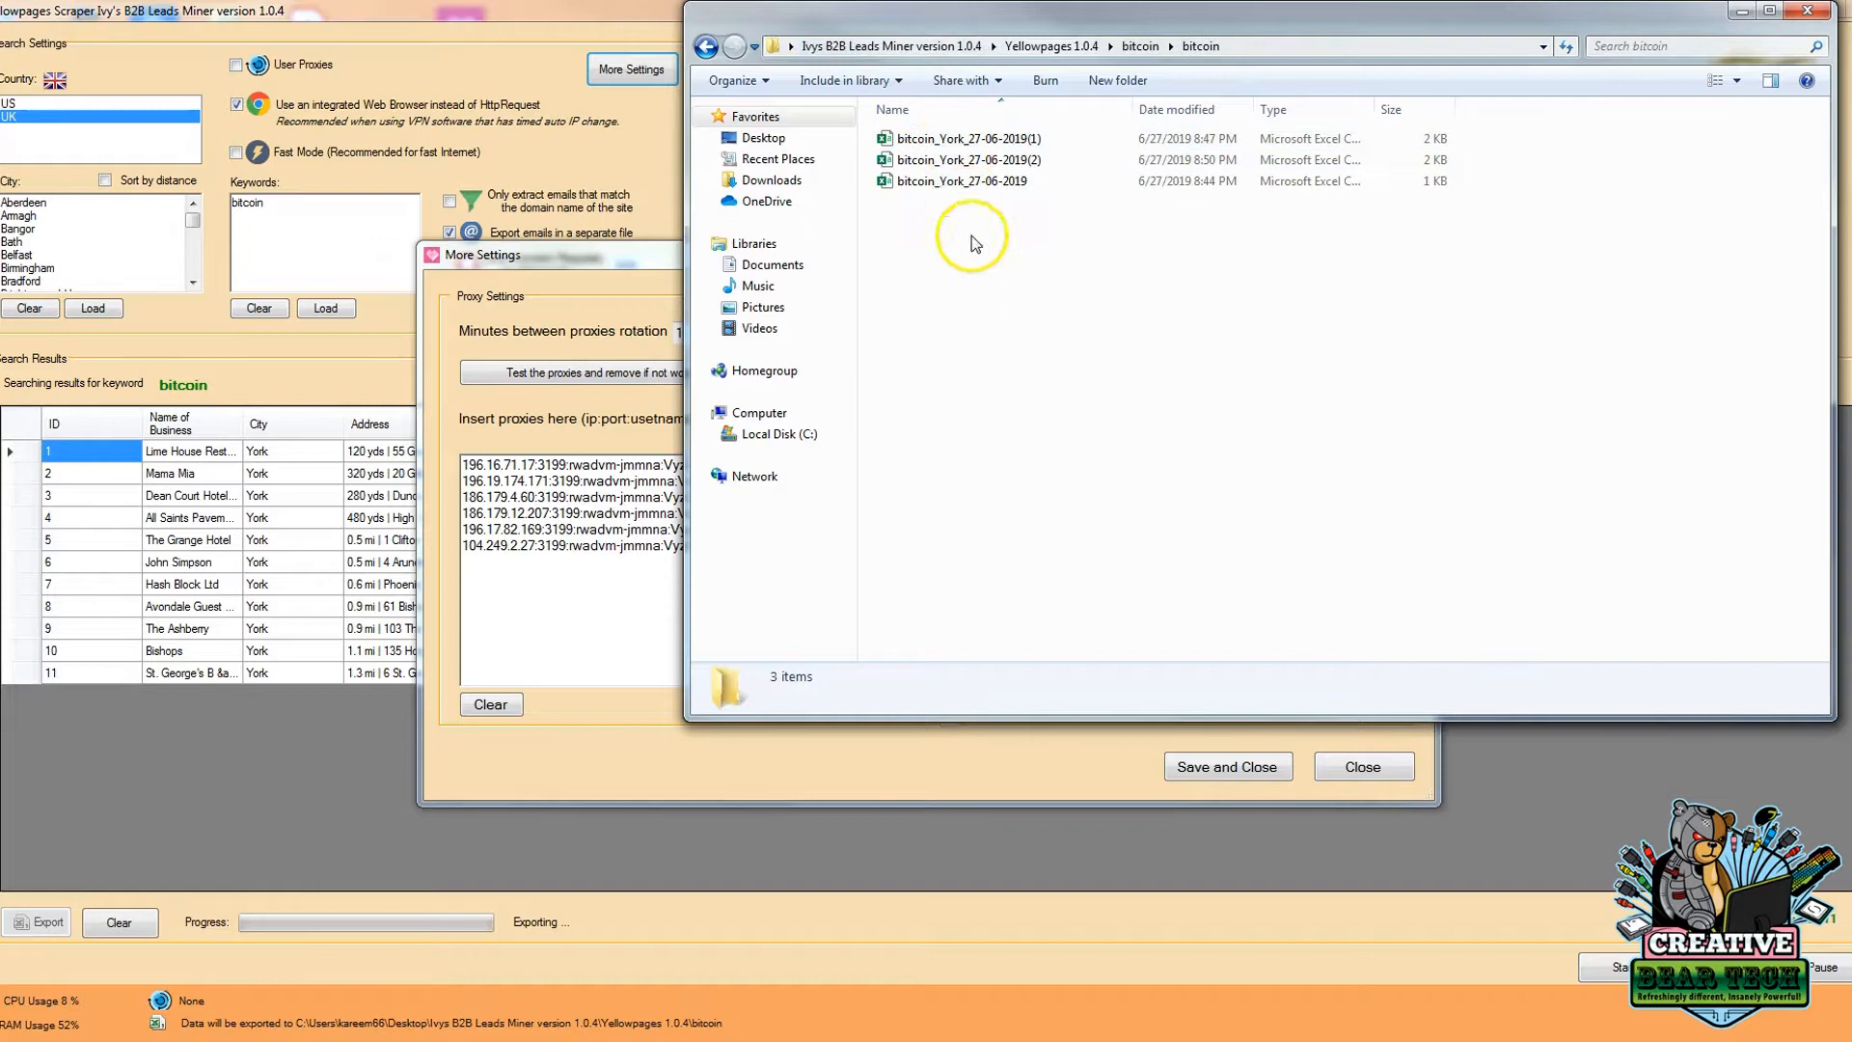
double_click(1031, 185)
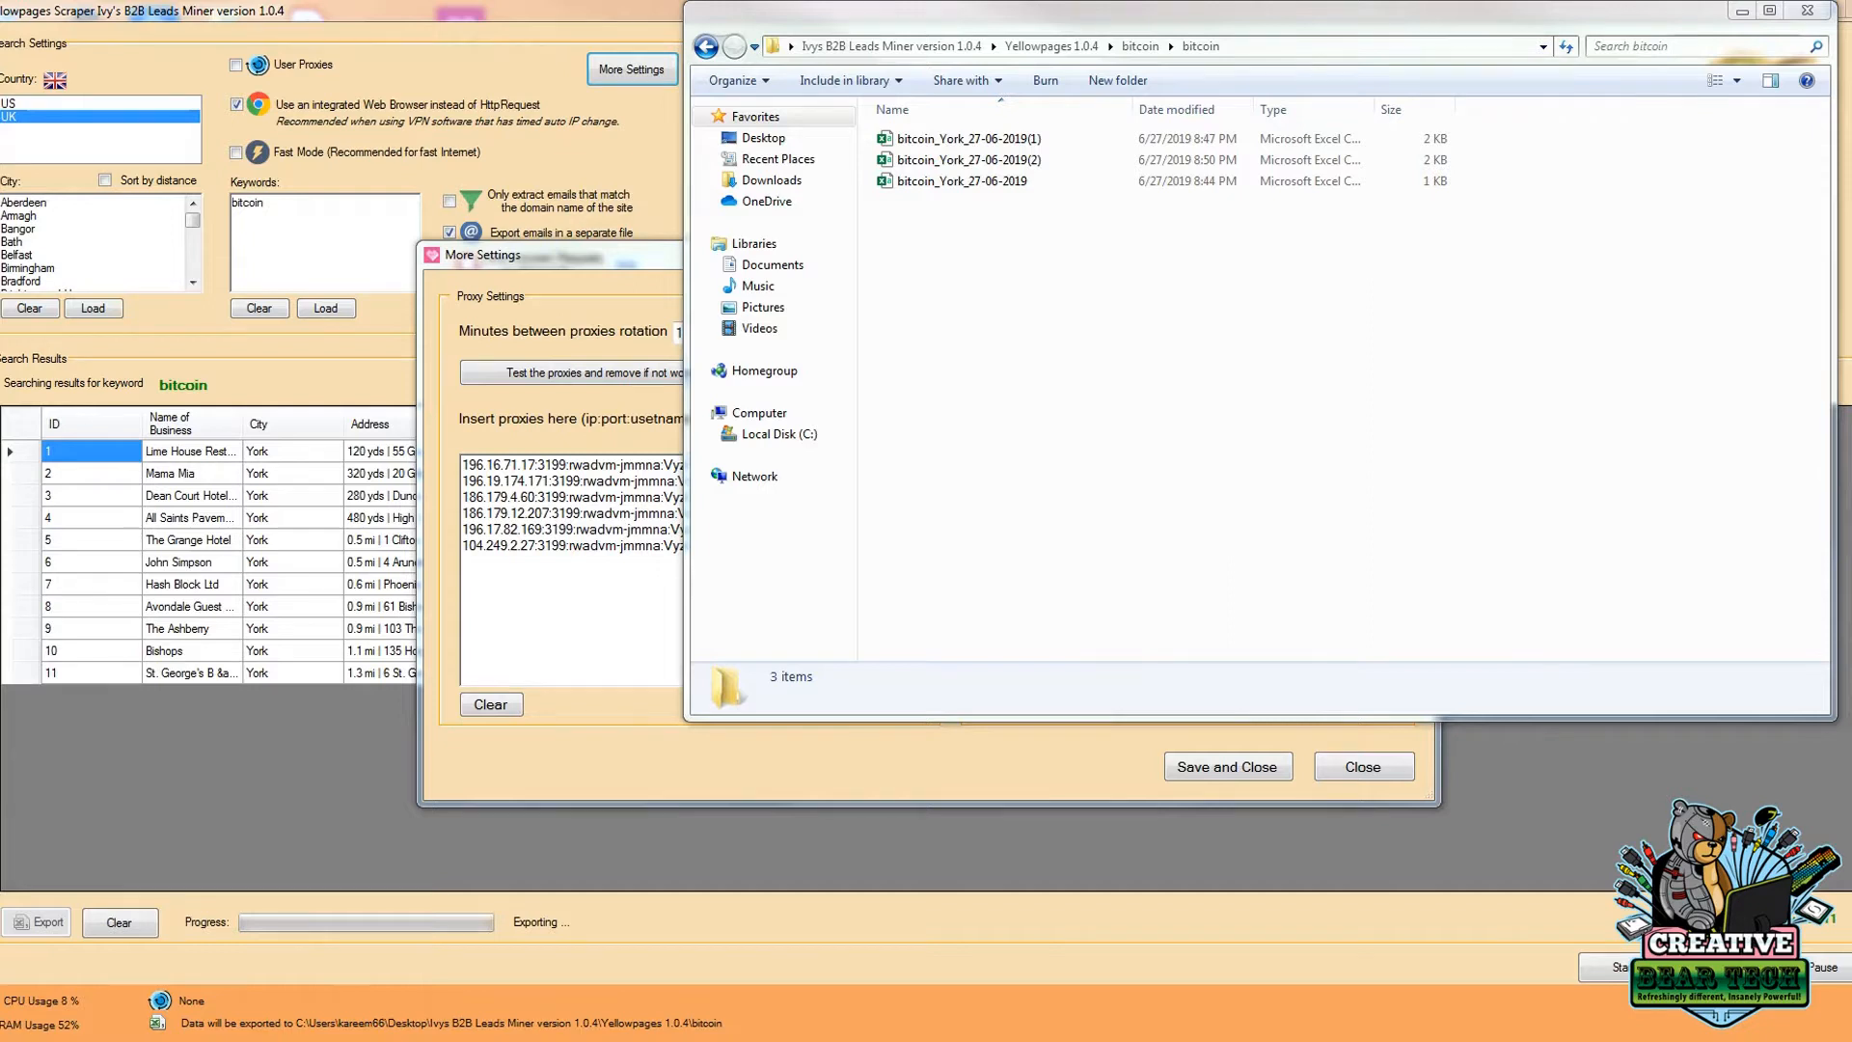
double_click(1223, 50)
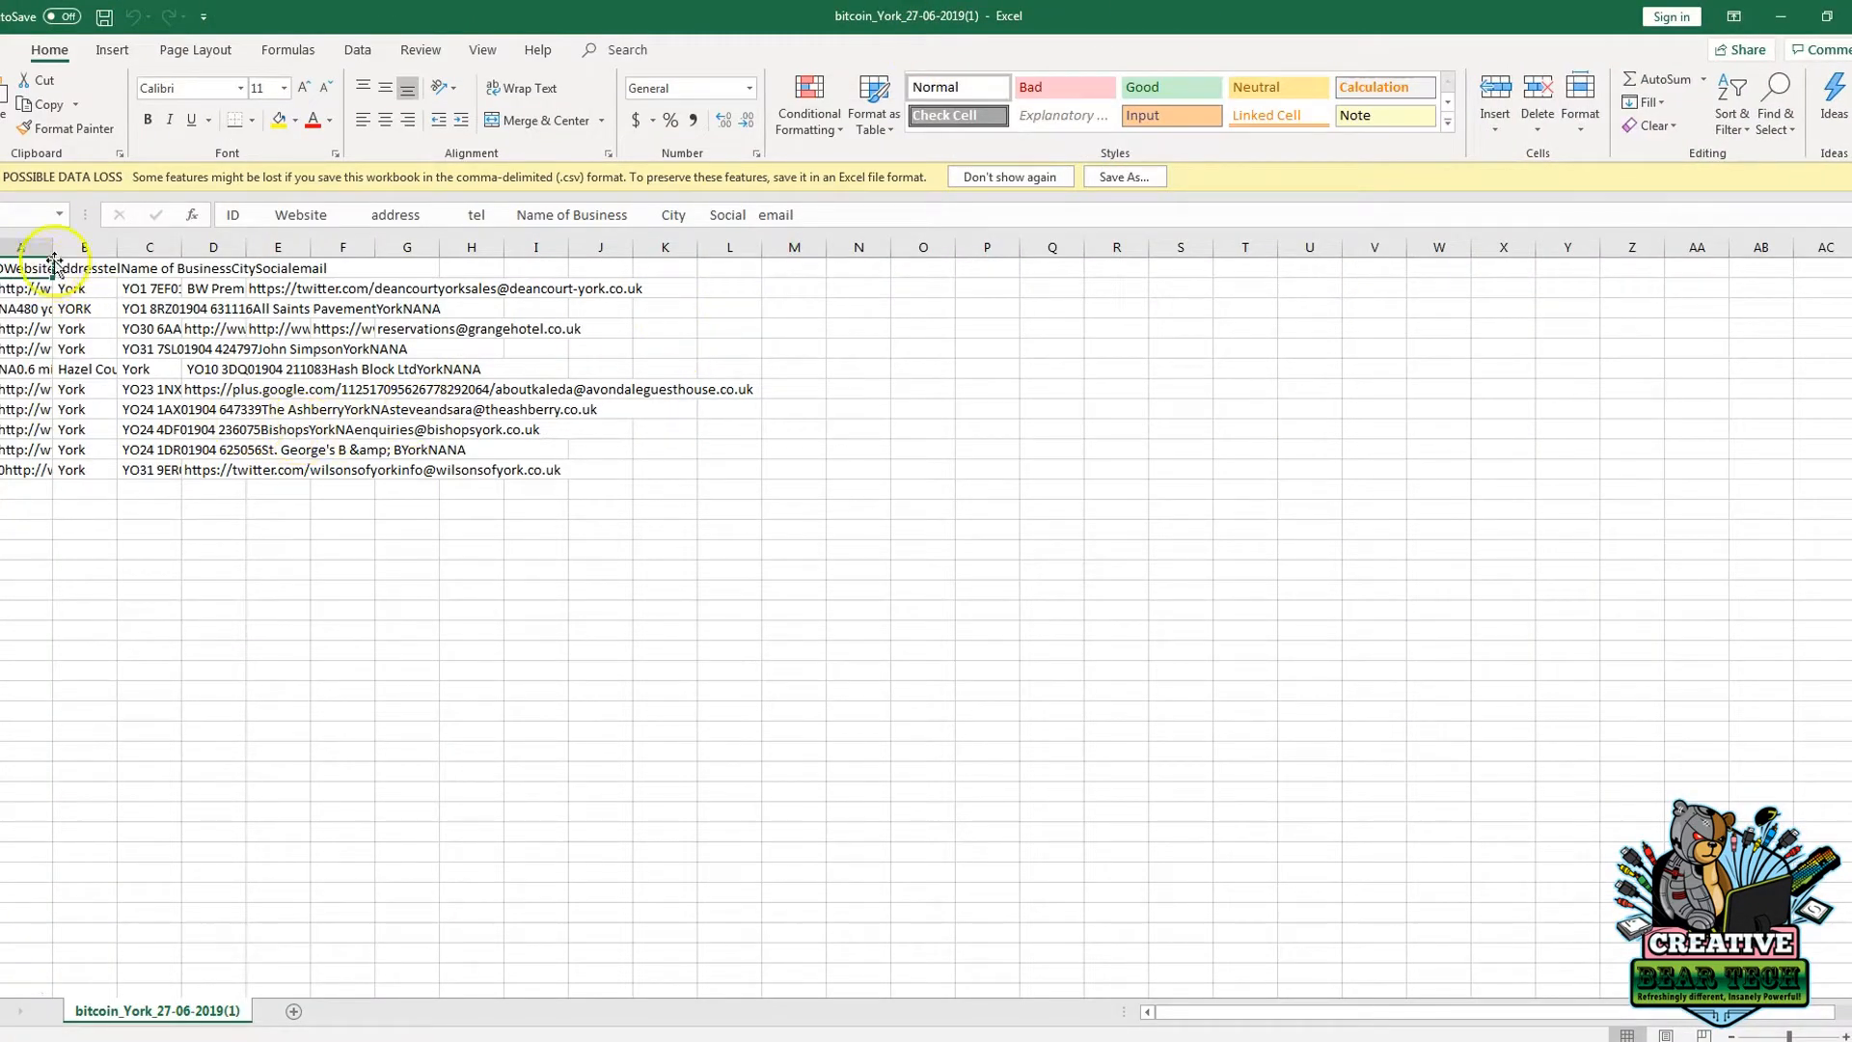
Step: Widen columns A, B, D and E of the York leads sheet so contents show, then minimize Excel
left_click_drag(54, 252, 328, 256)
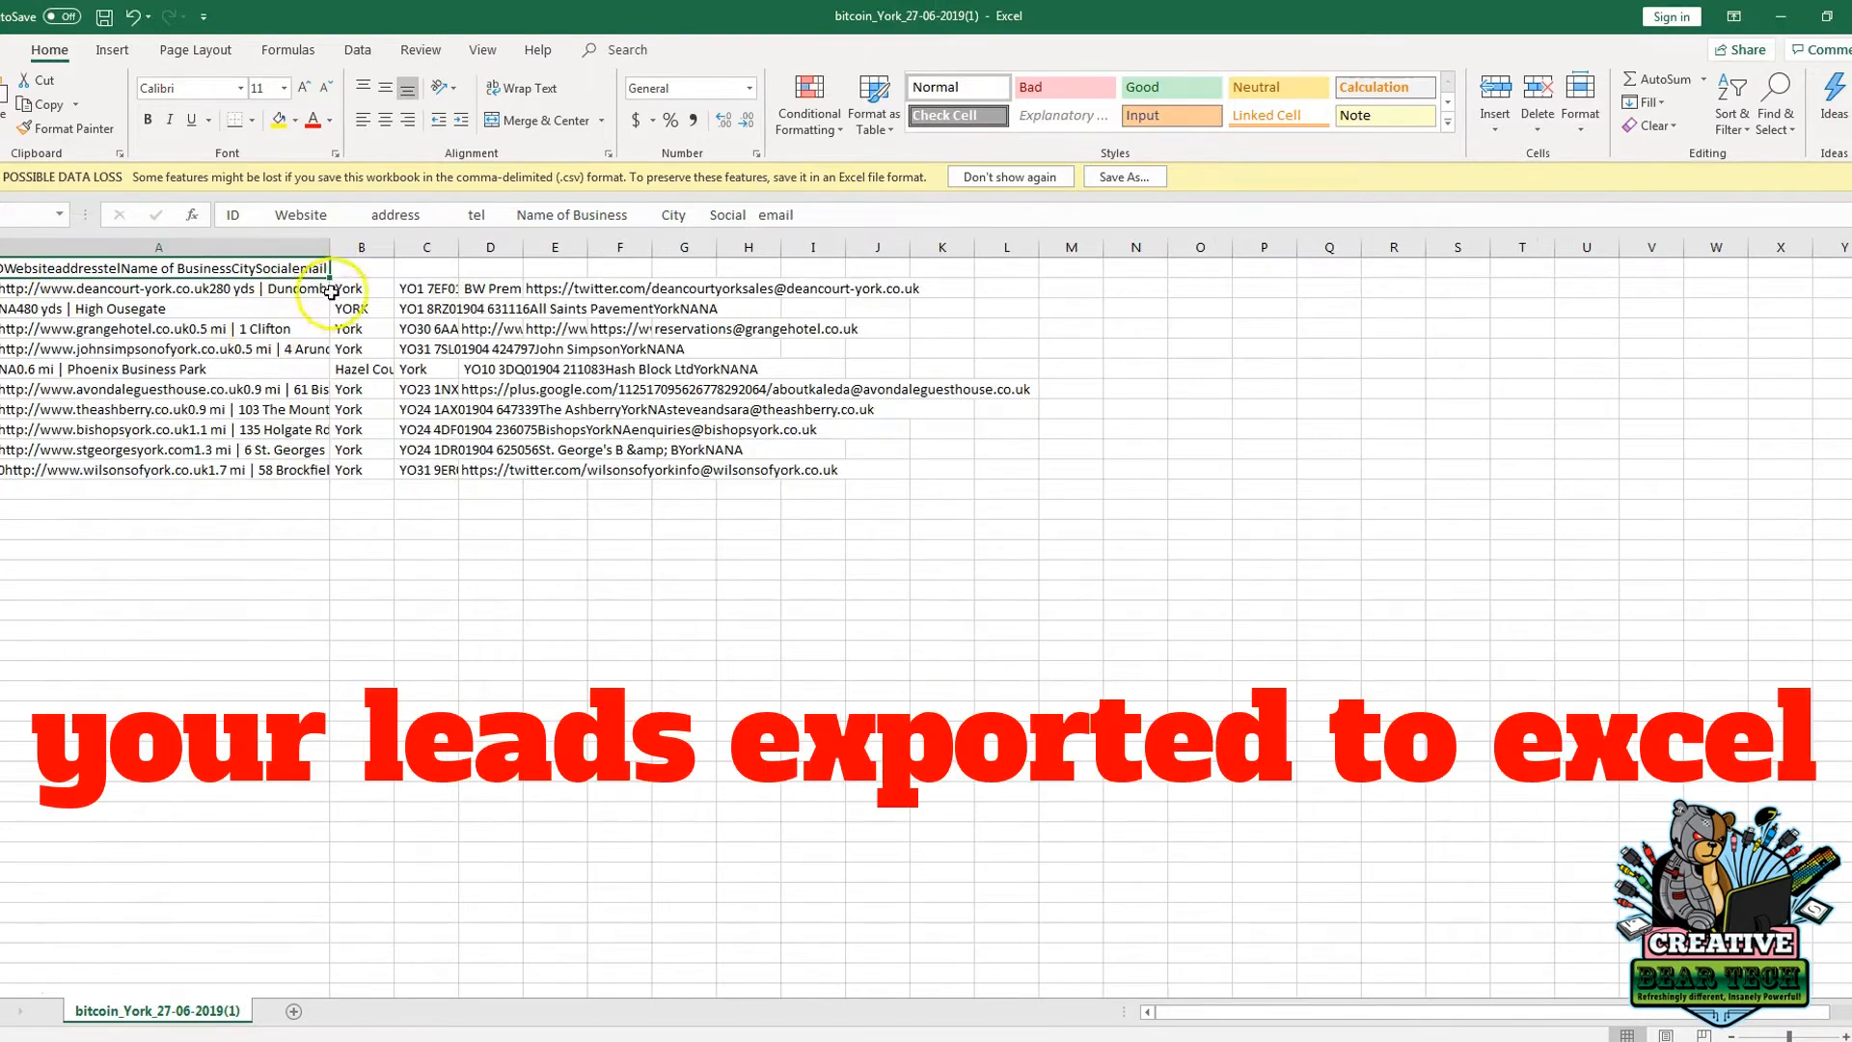
left_click_drag(394, 249, 623, 252)
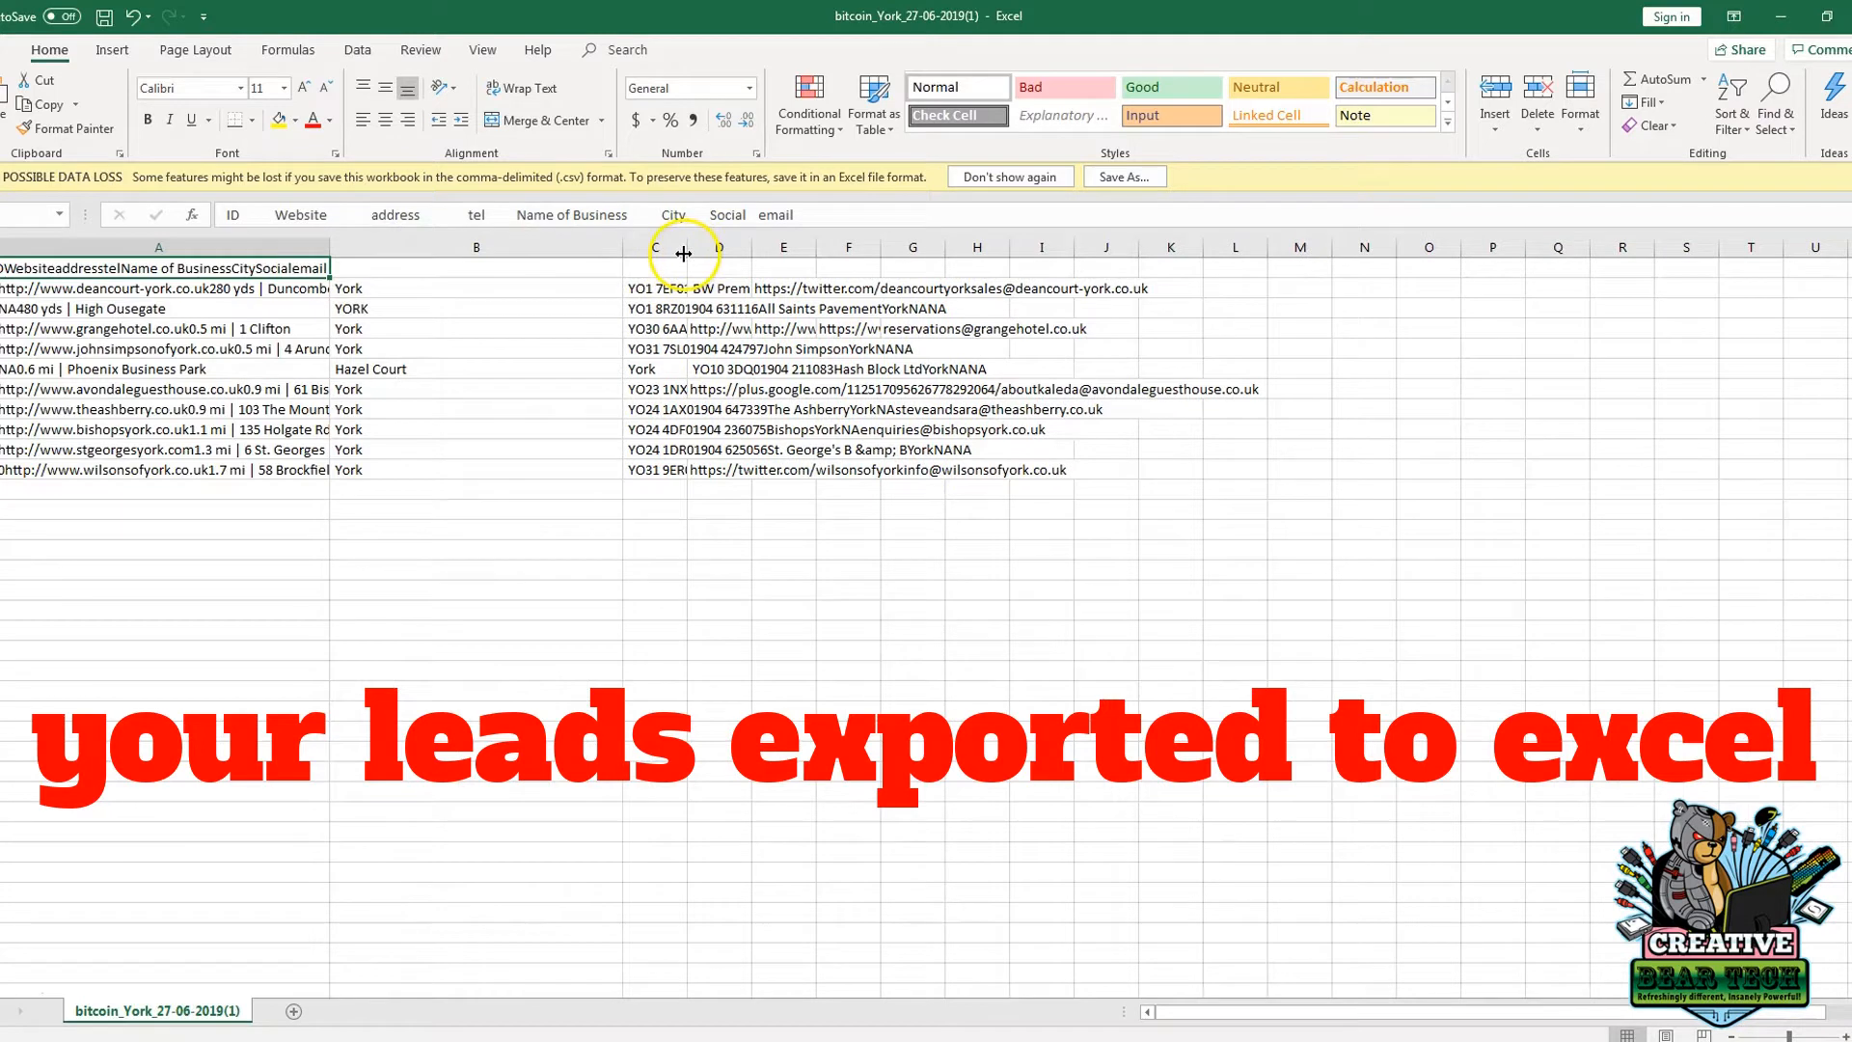
left_click_drag(752, 249, 991, 248)
left_click(701, 249)
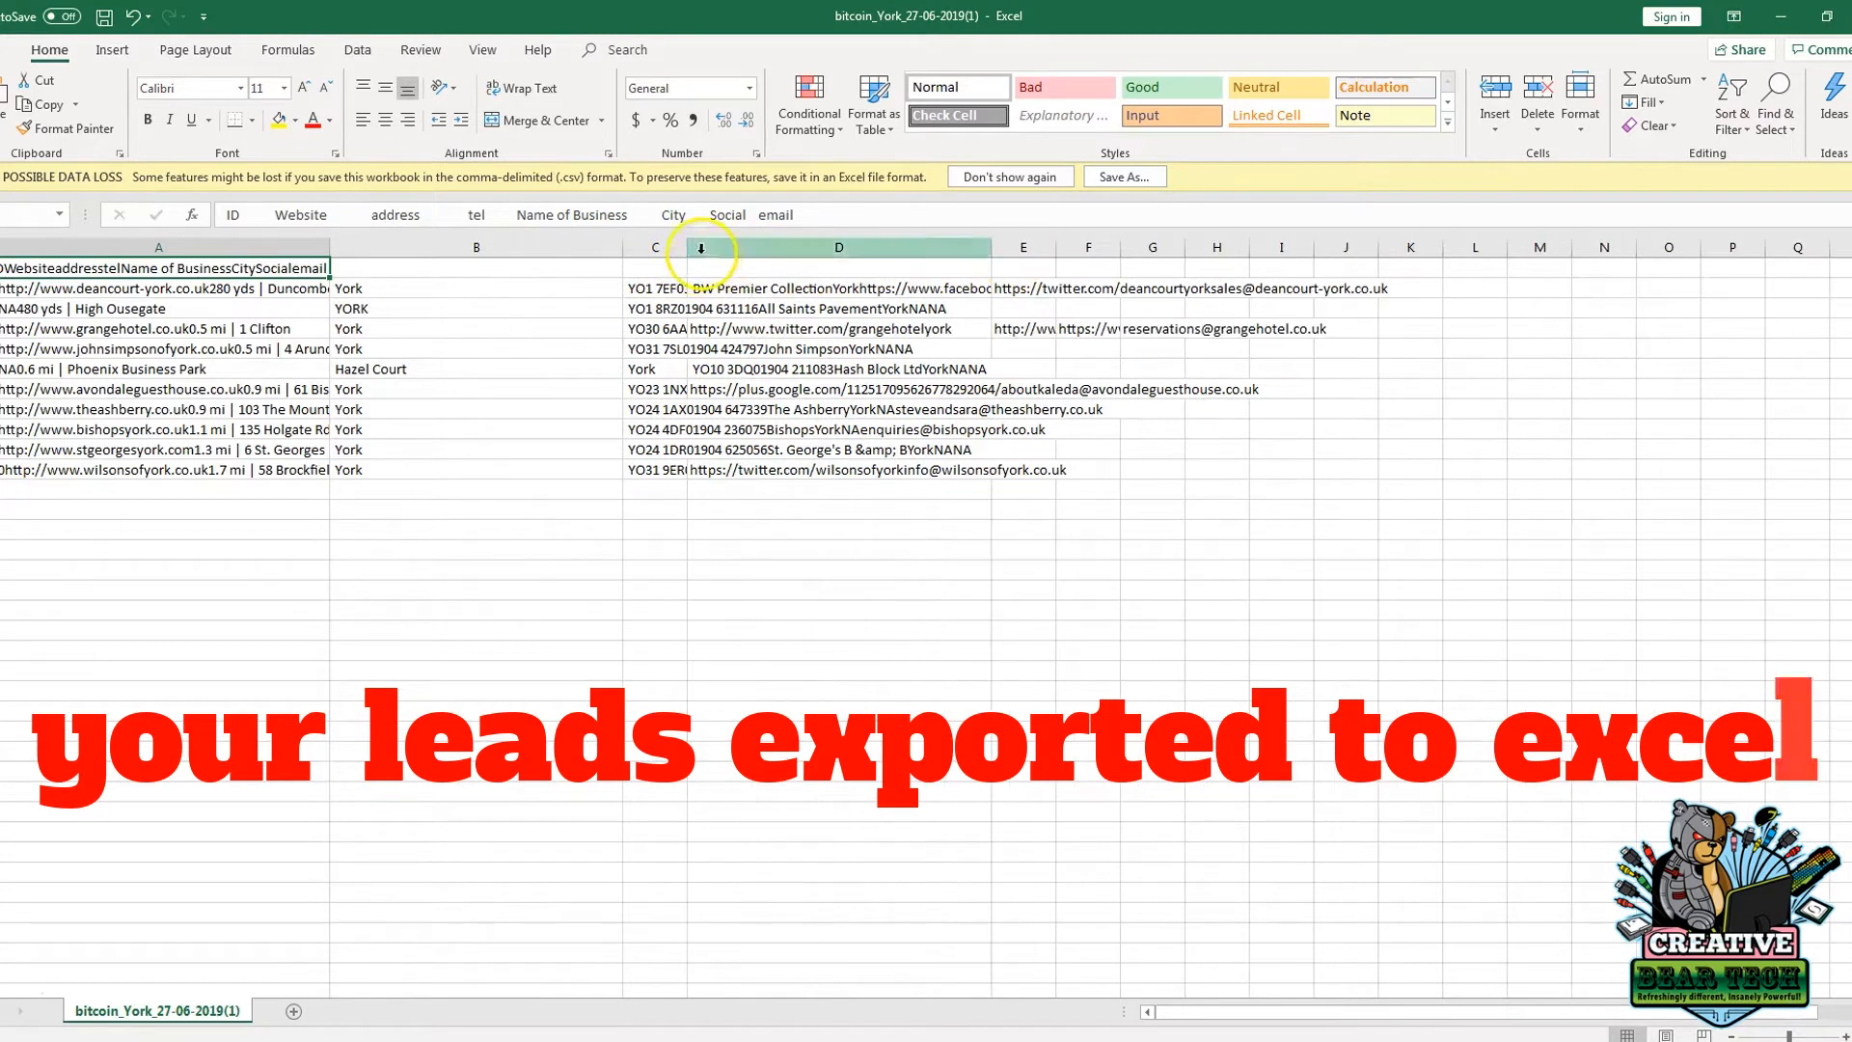
left_click_drag(656, 268, 839, 268)
left_click_drag(1055, 249, 1180, 249)
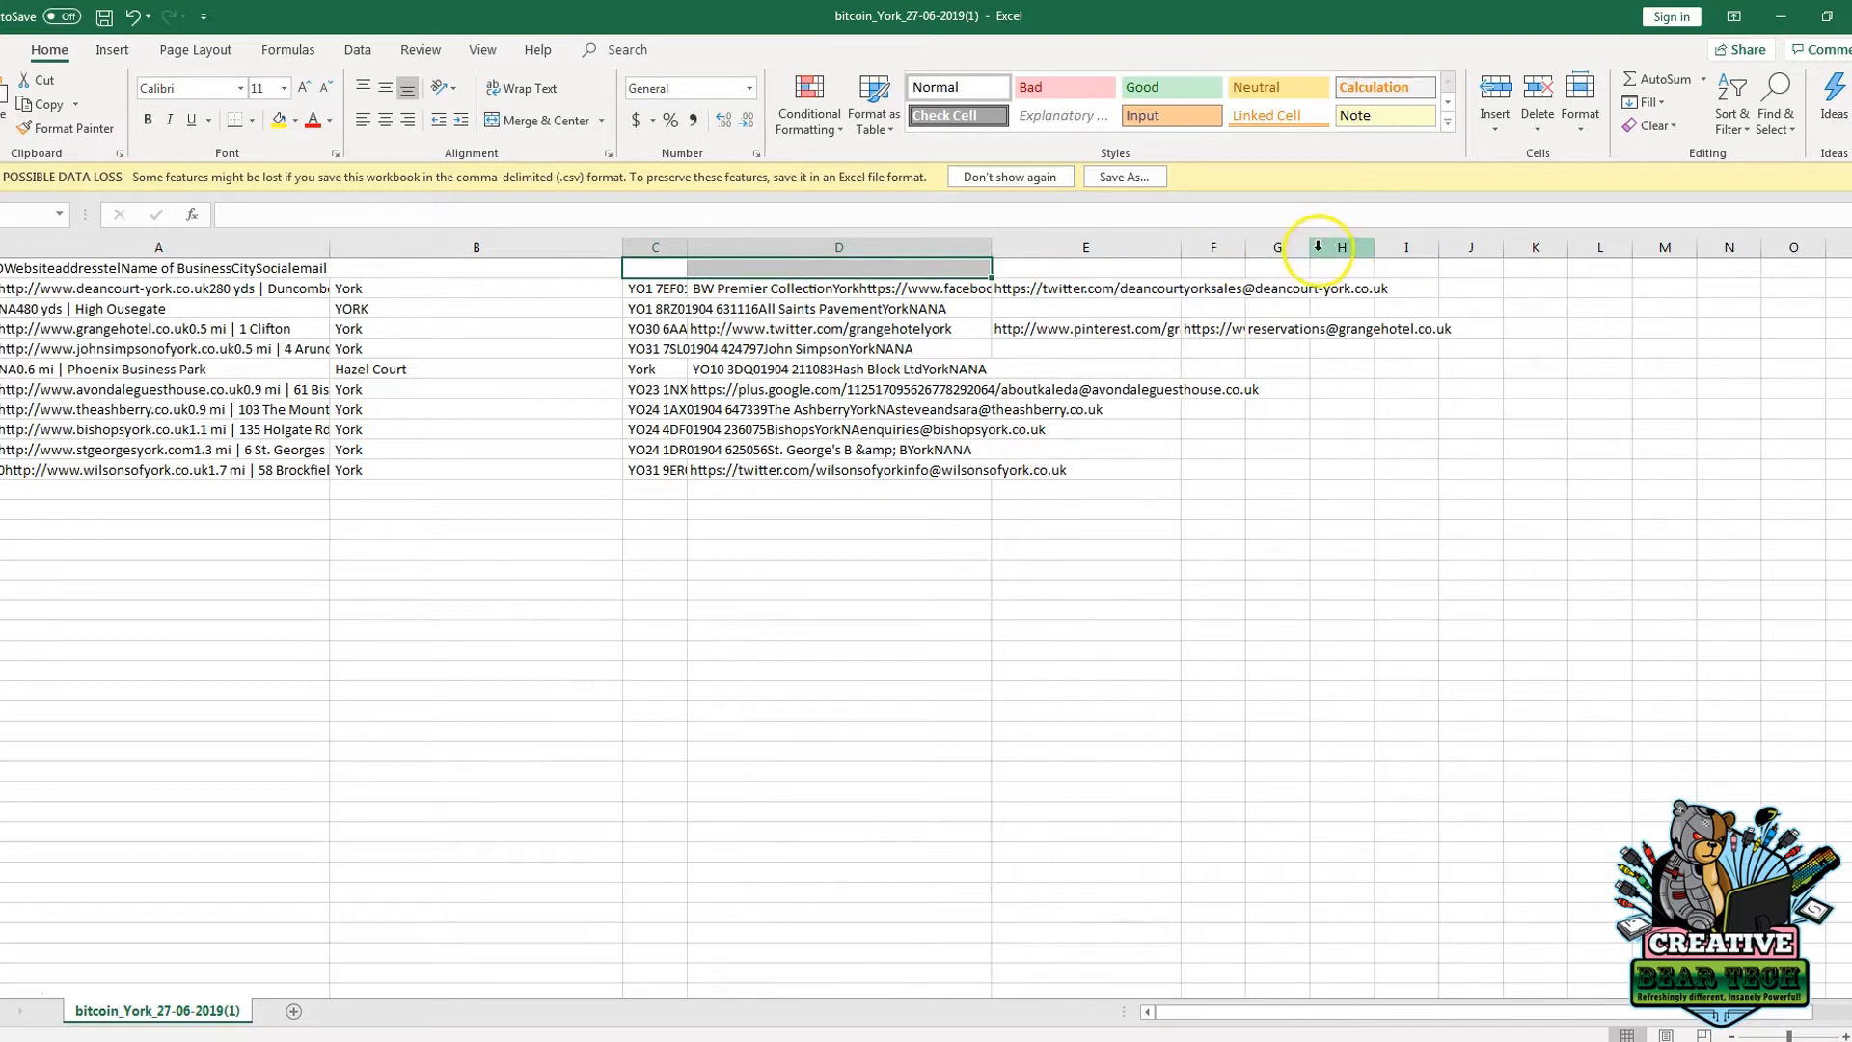
left_click(1782, 18)
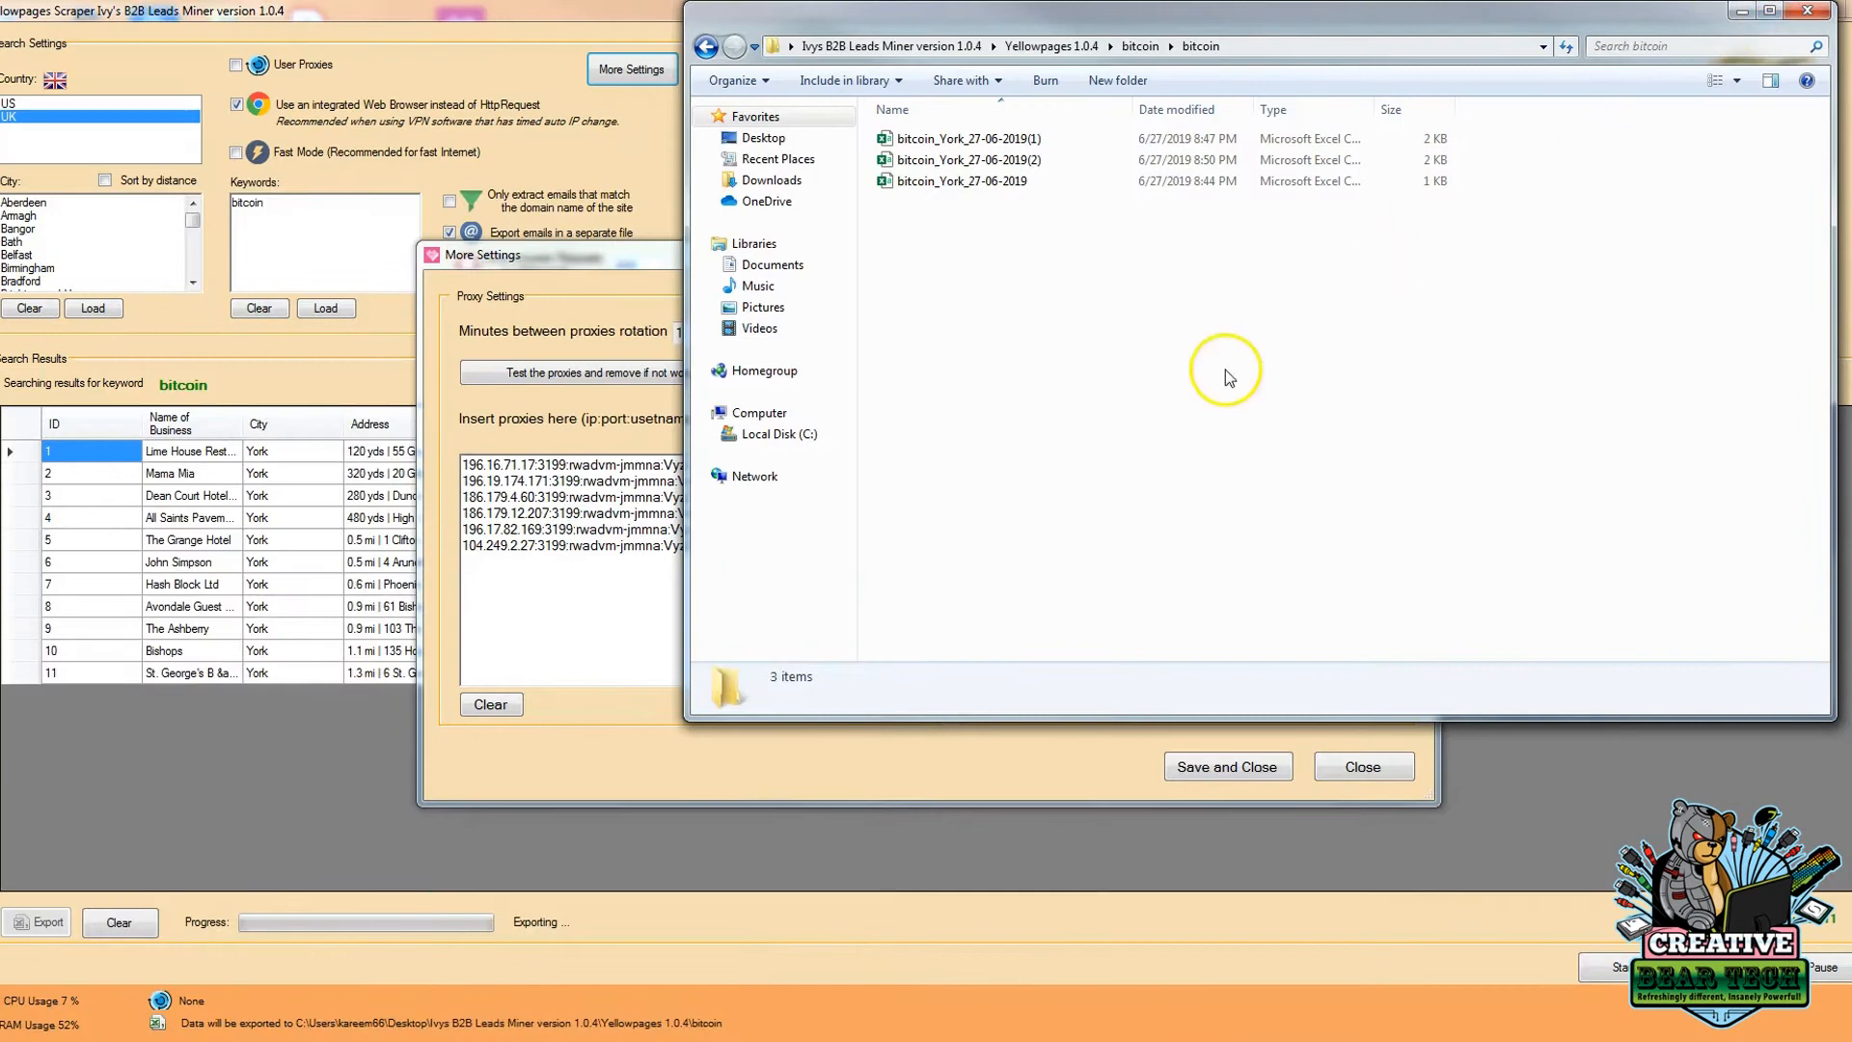